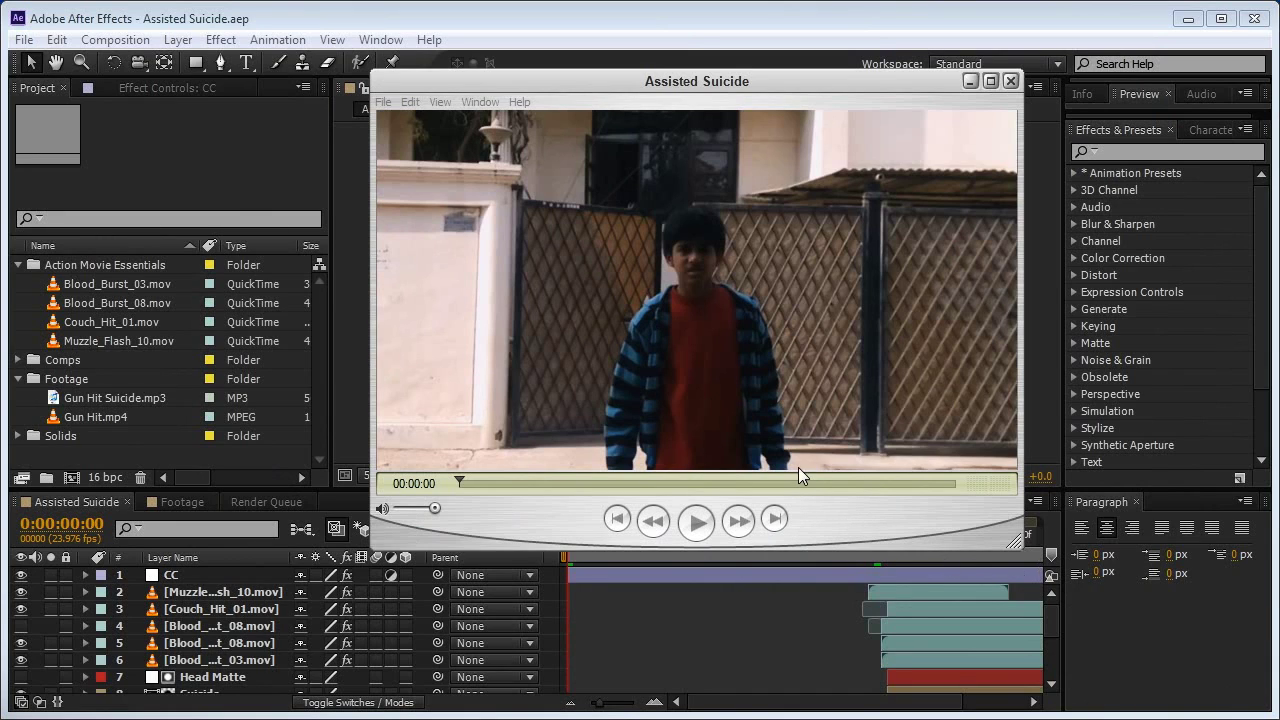
- Play the finished effect clip, stop it, rewind it to the start, and return to the After Effects project
click(697, 528)
click(697, 528)
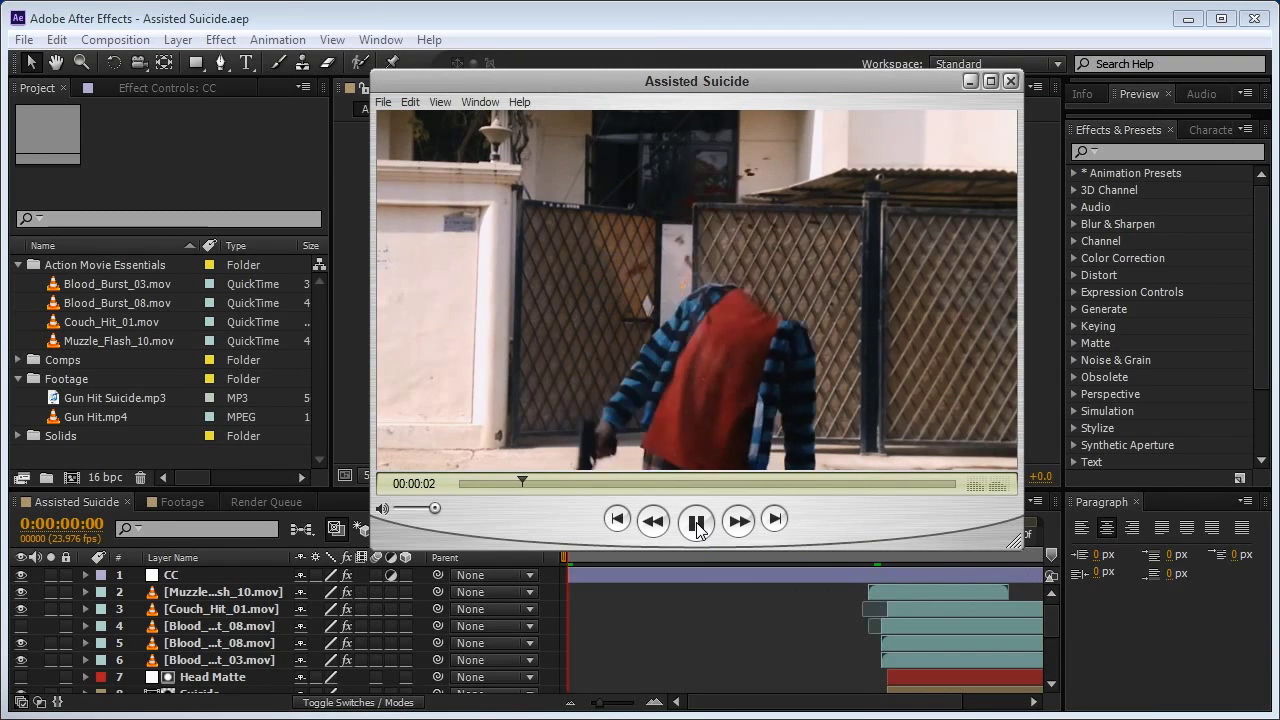
click(697, 524)
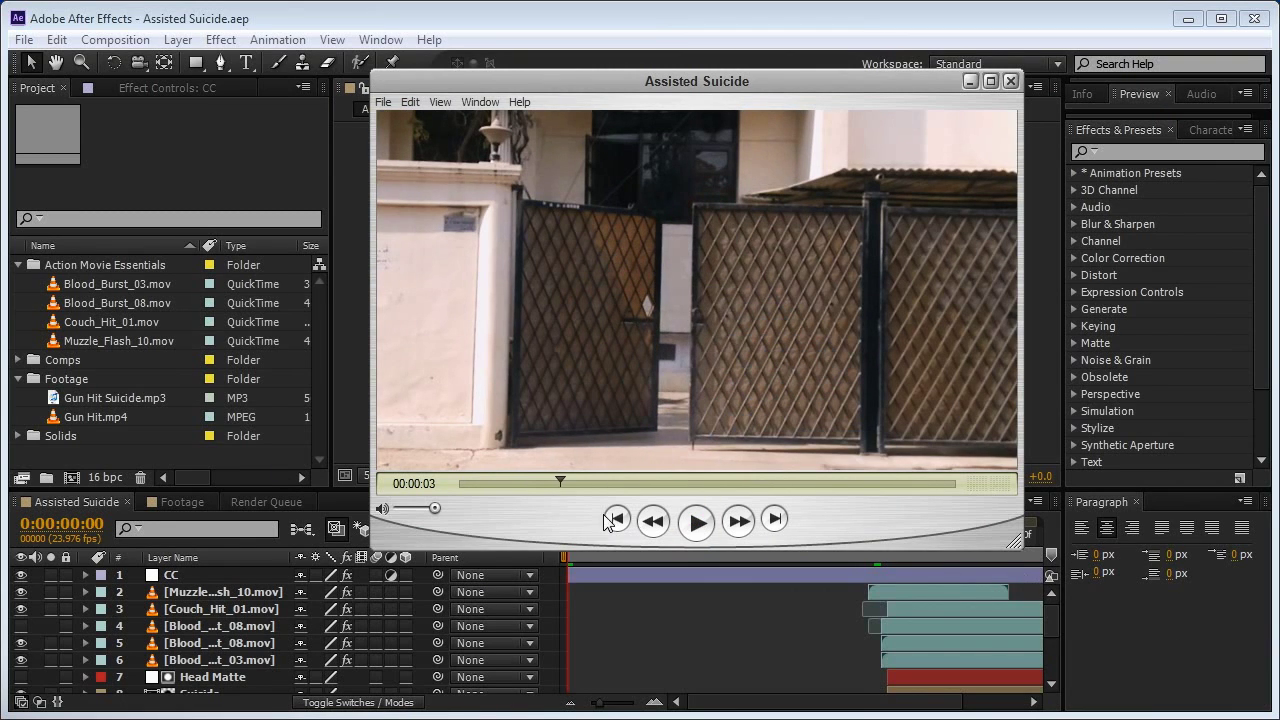
click(612, 519)
click(351, 335)
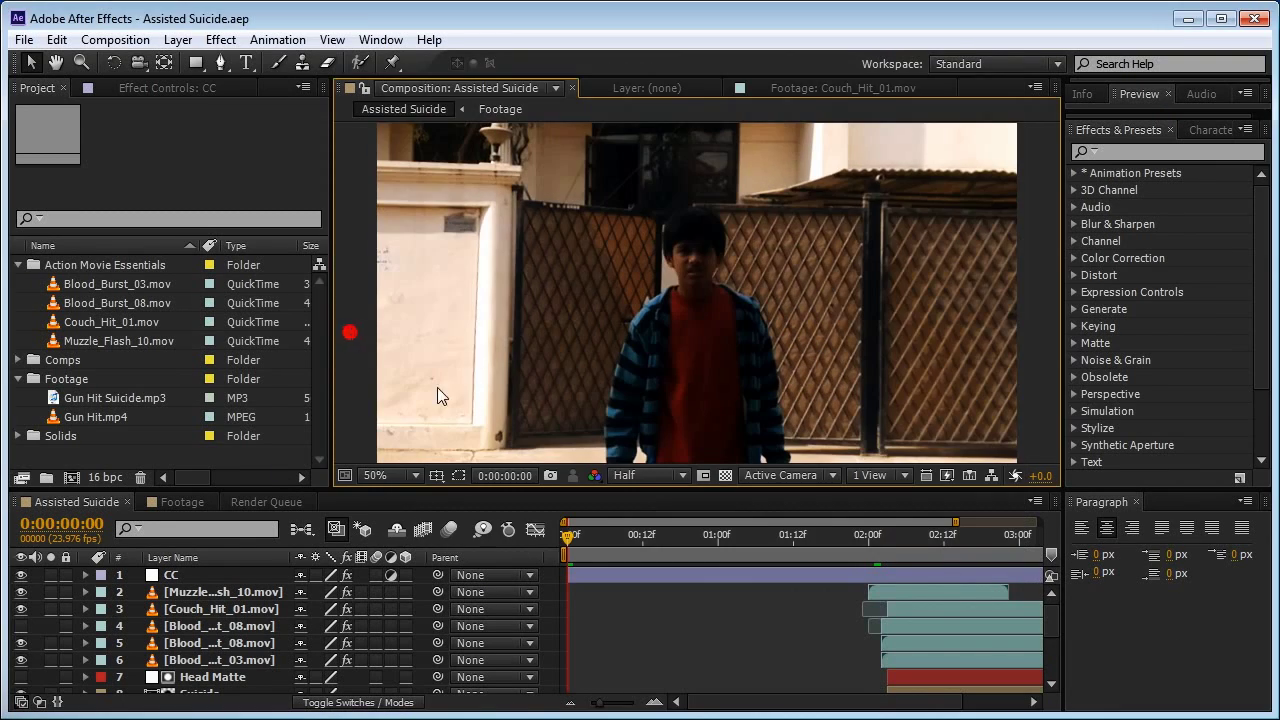
- Create a new 1280 x 720 composition at 23.976 fps with a duration of 0:00:04:00
click(104, 40)
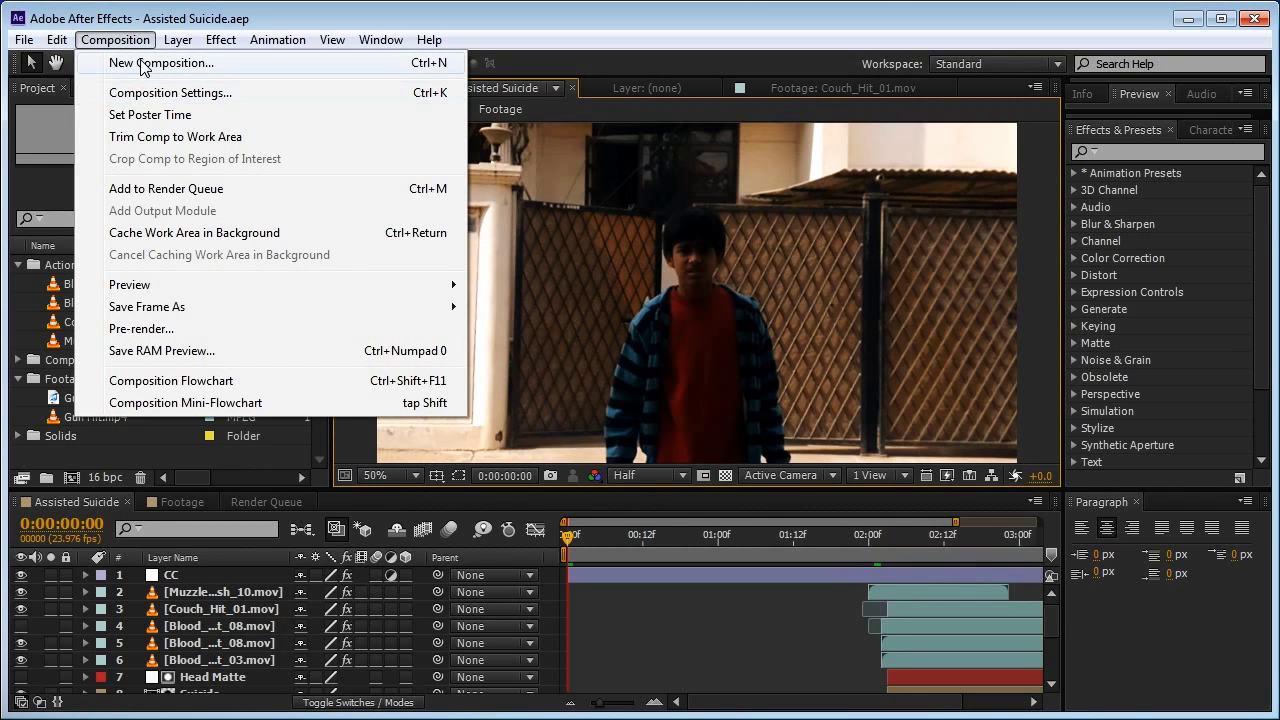
click(141, 61)
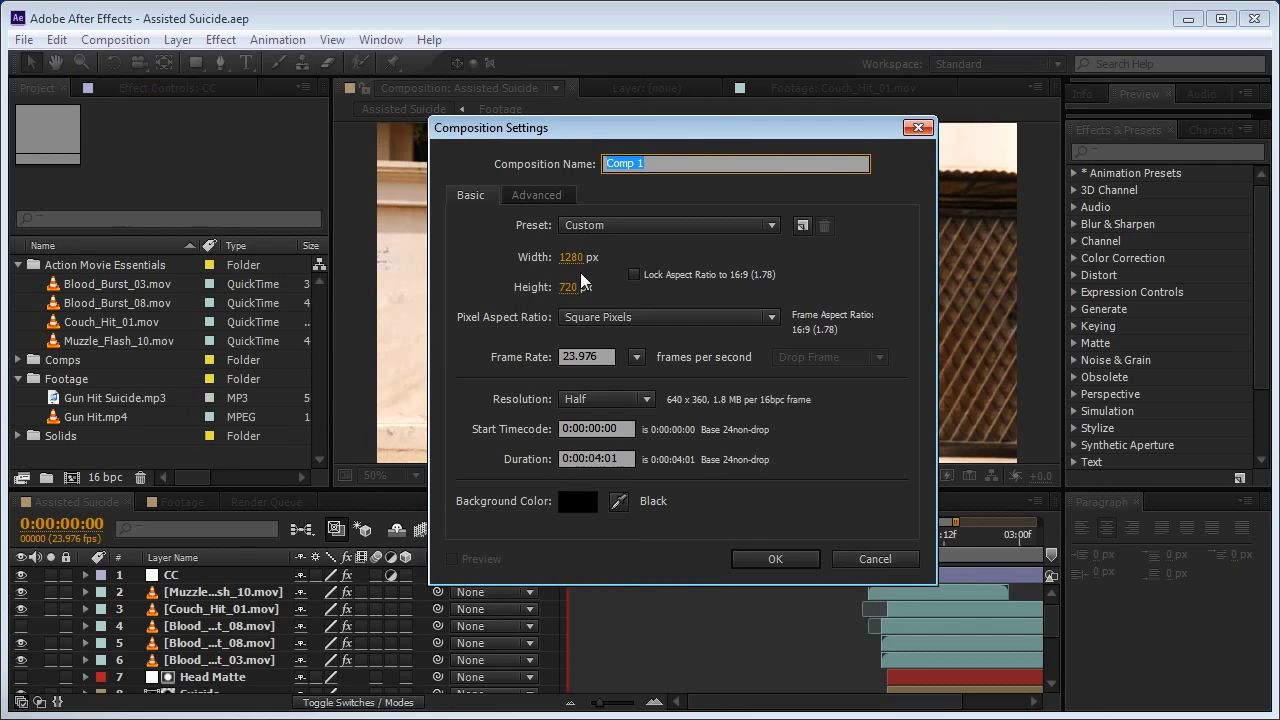
click(600, 356)
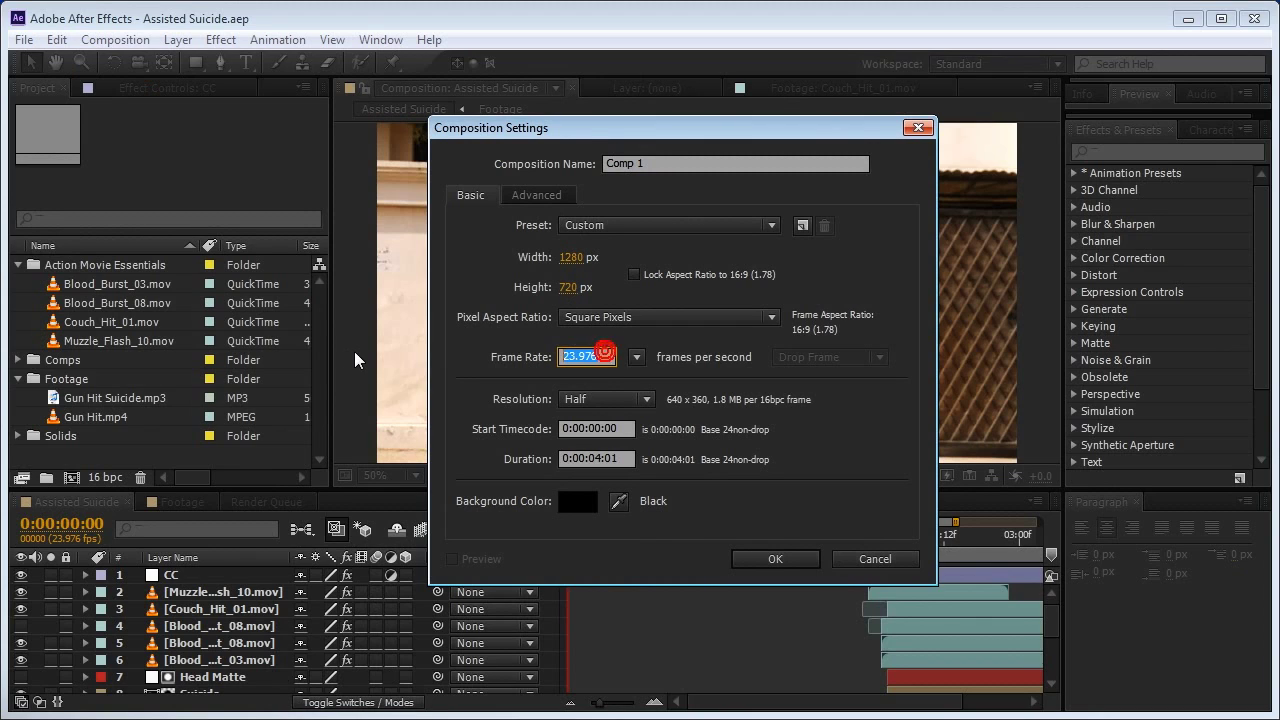
click(620, 458)
text(400)
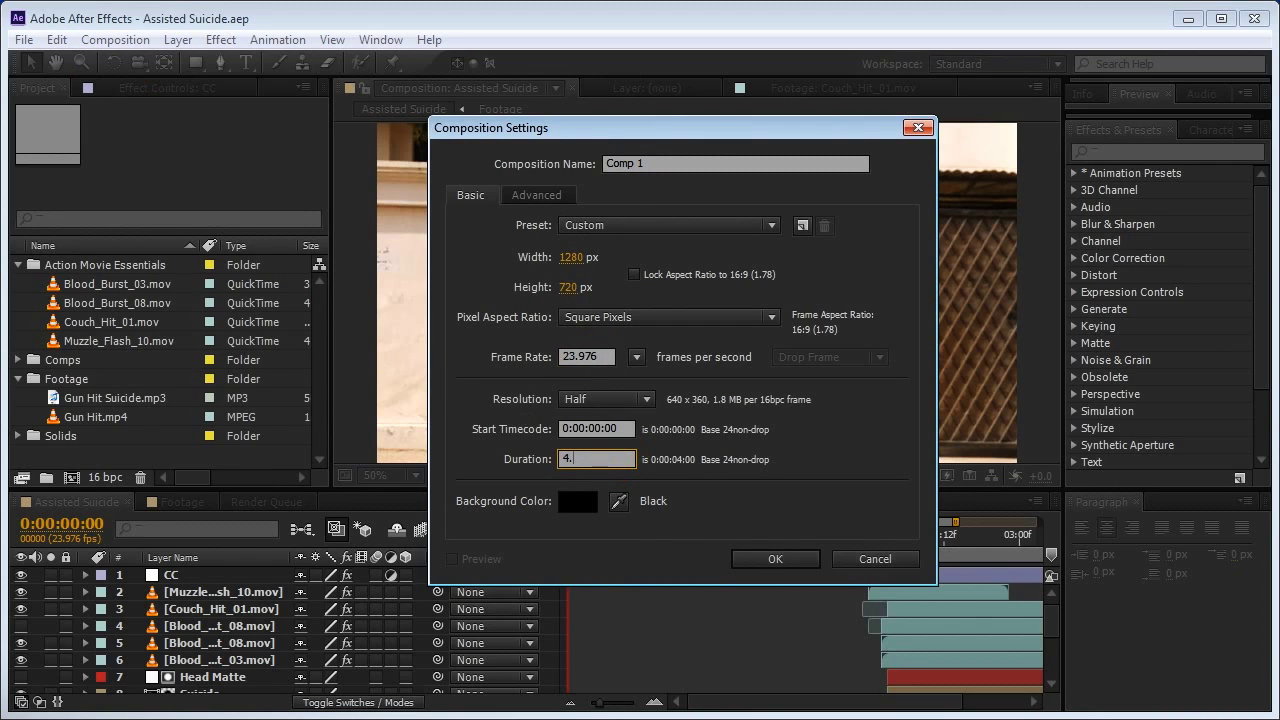
key(Return)
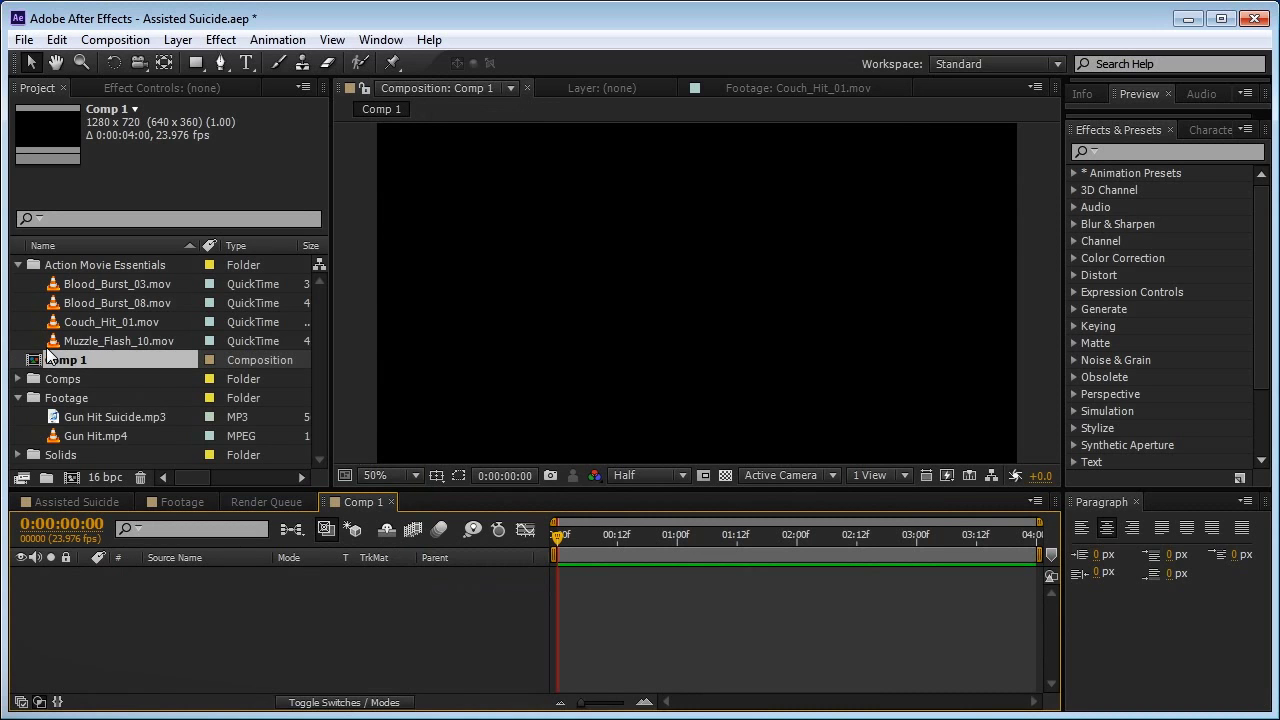
- Add Gun Hit.mp4 from the Footage folder to Comp 1 and duplicate its layer
drag(100, 440, 250, 590)
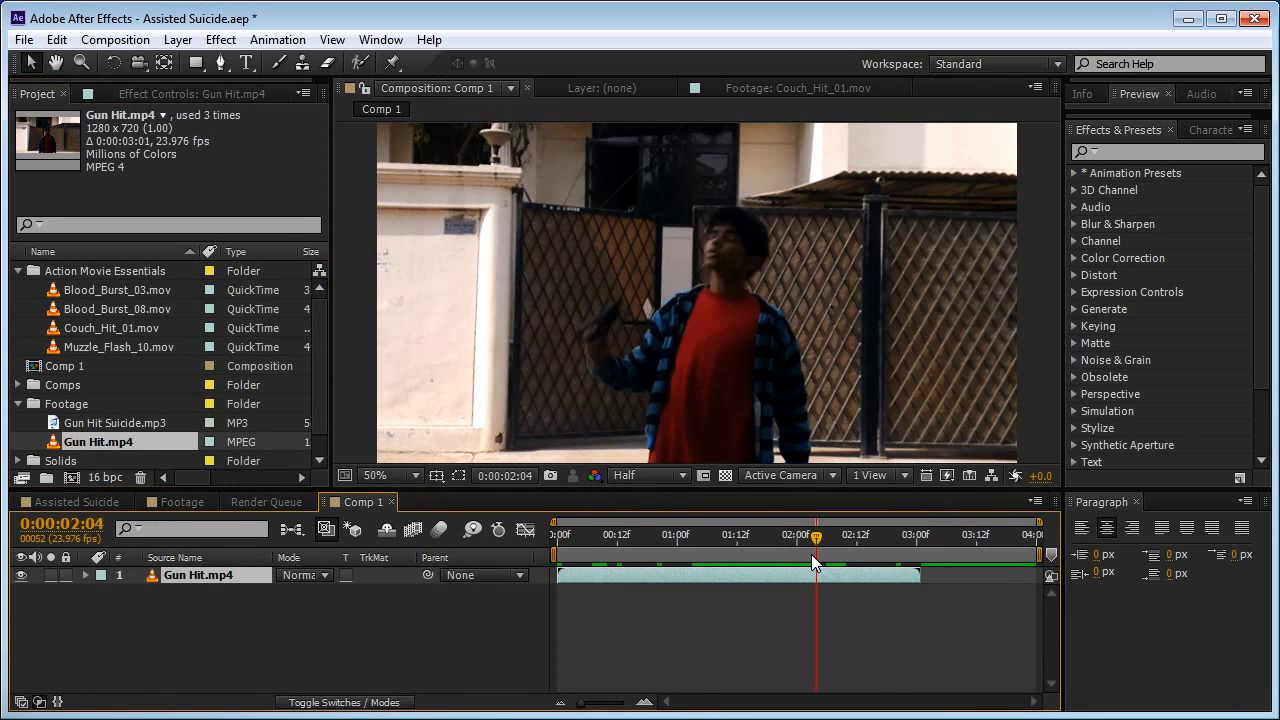
drag(811, 554, 708, 556)
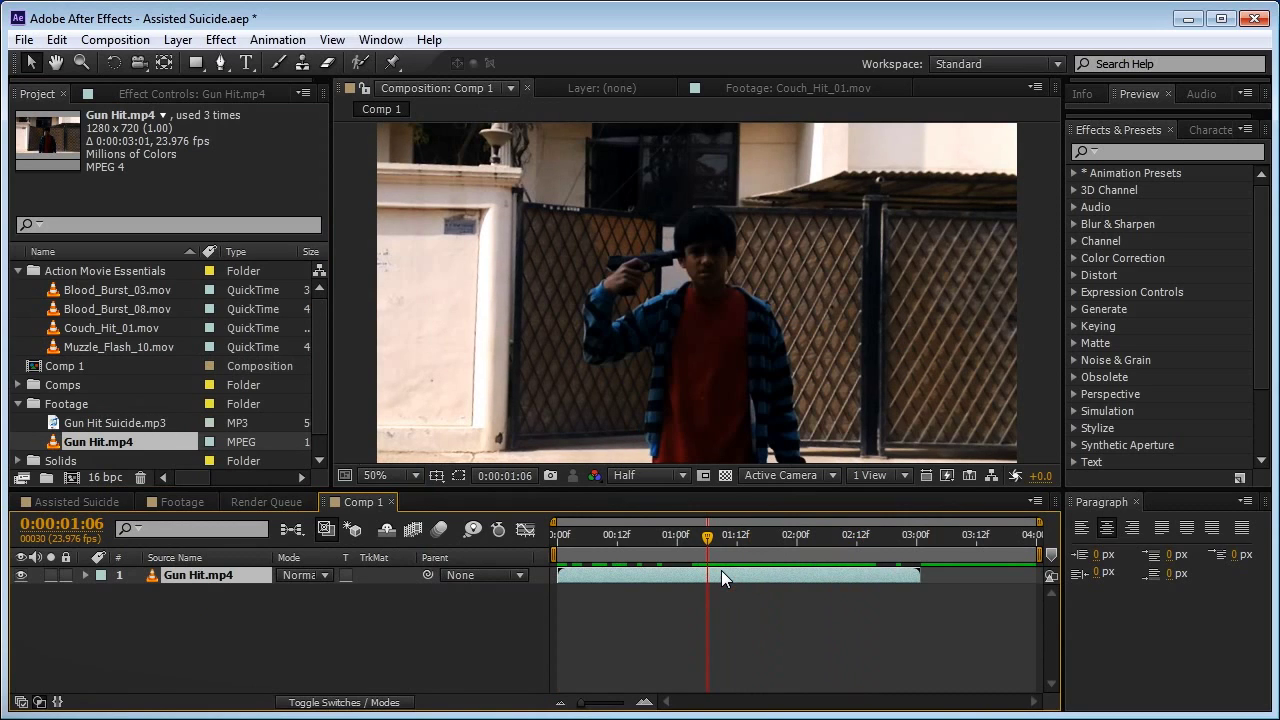
key(ctrl+d)
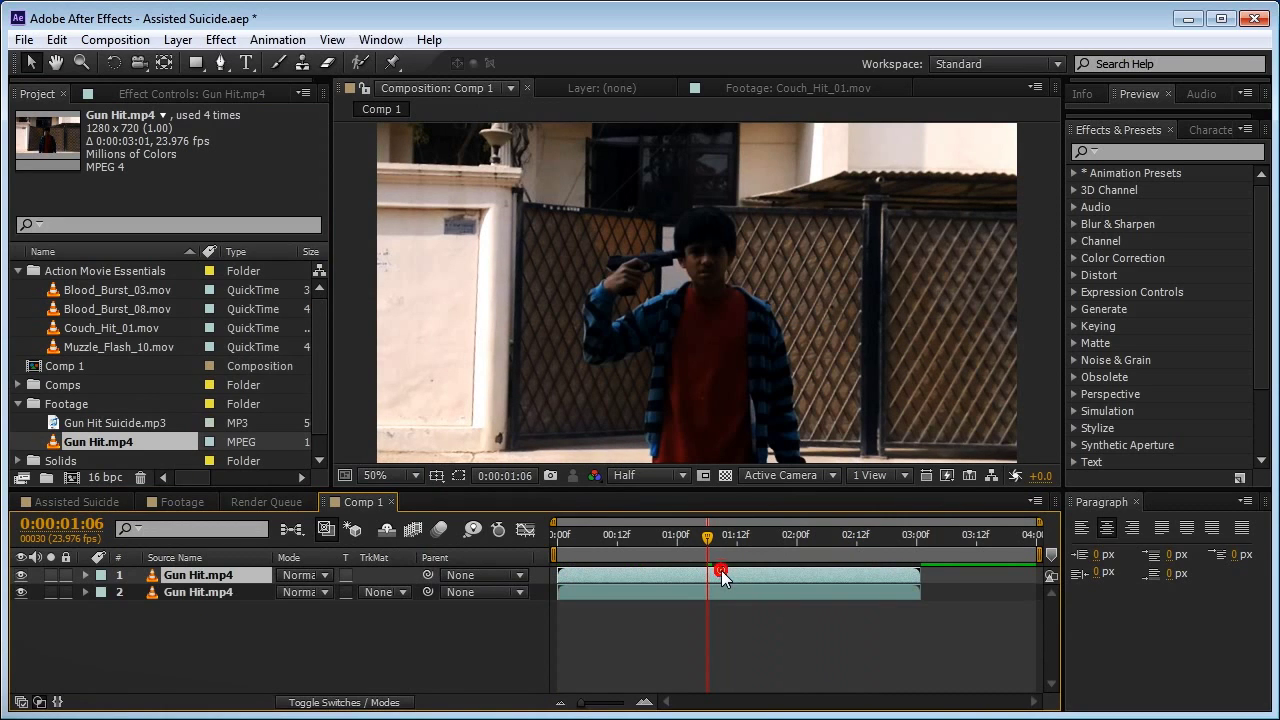
- Freeze the upper Gun Hit.mp4 layer on the empty-scene frame at 0:00:03:00
drag(864, 531, 912, 551)
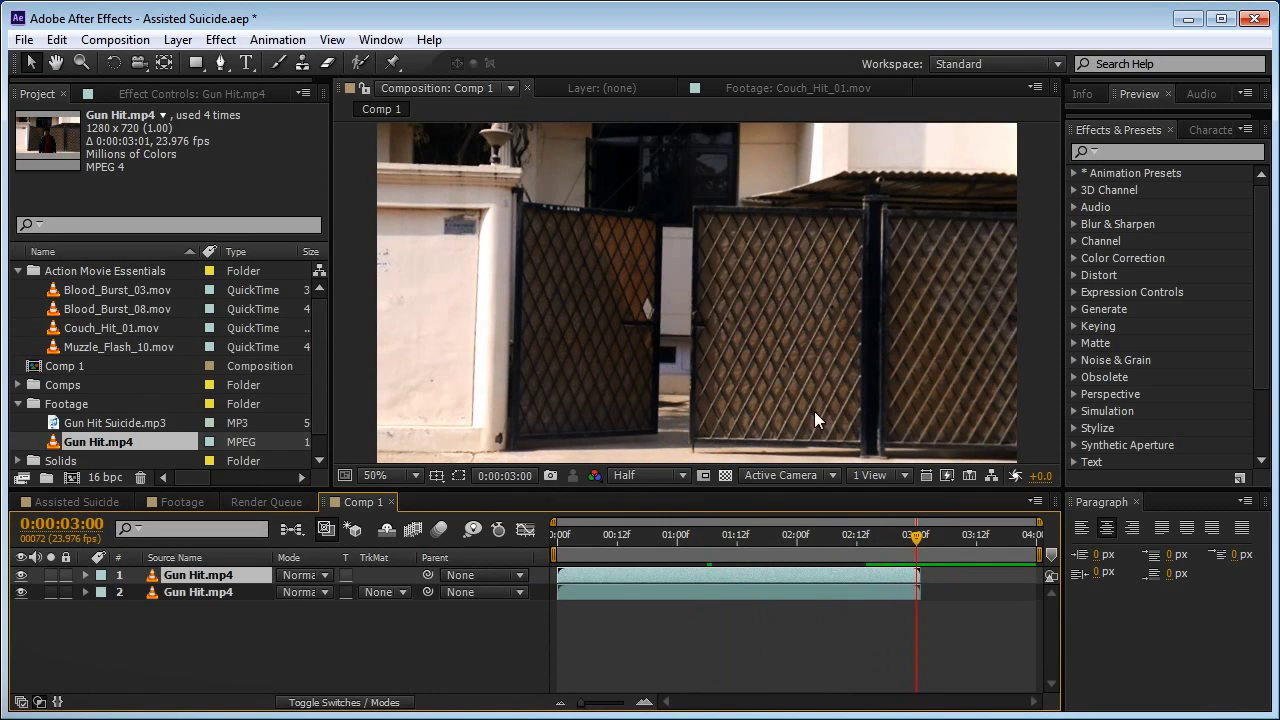
right_click(914, 576)
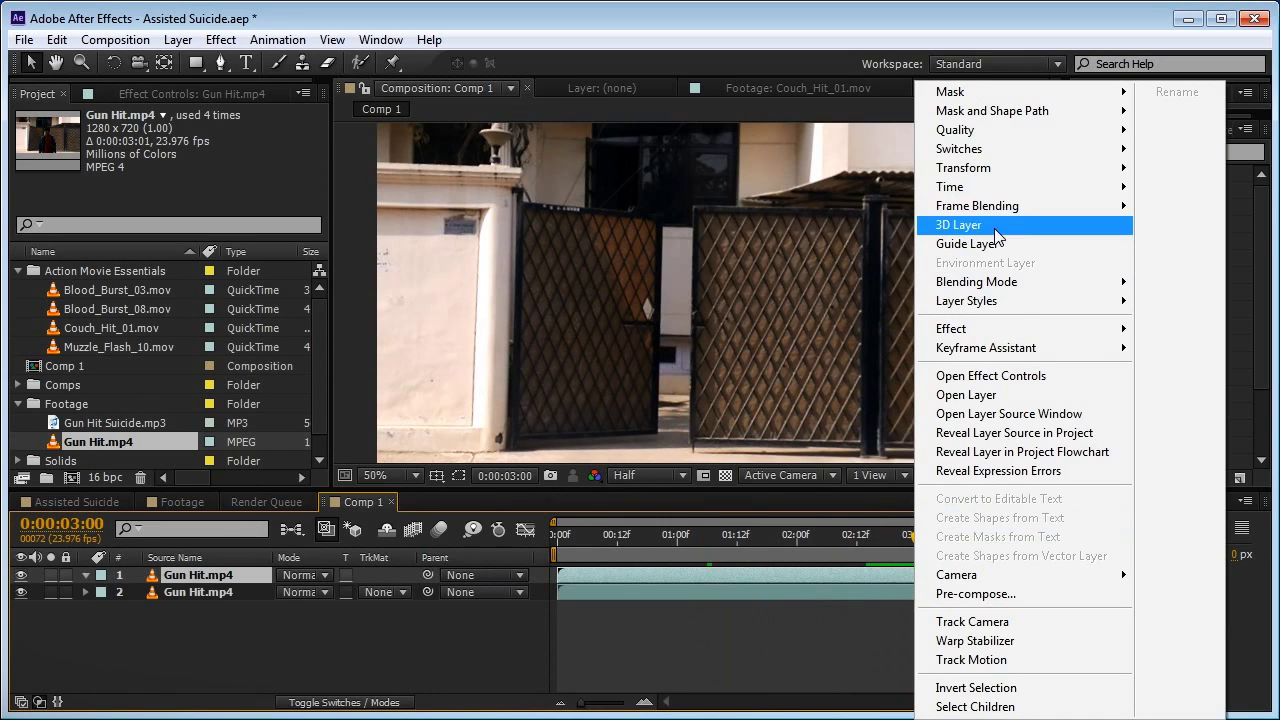
mouse_move(995, 194)
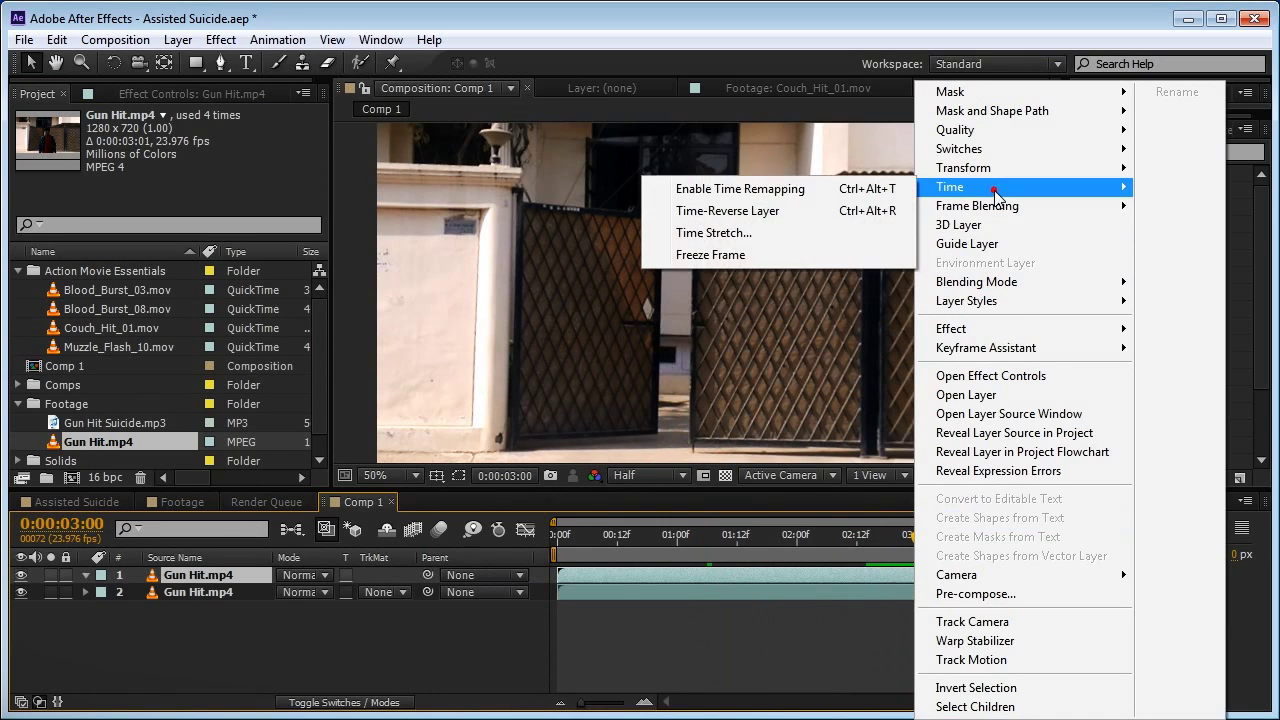
click(788, 254)
drag(940, 535, 896, 566)
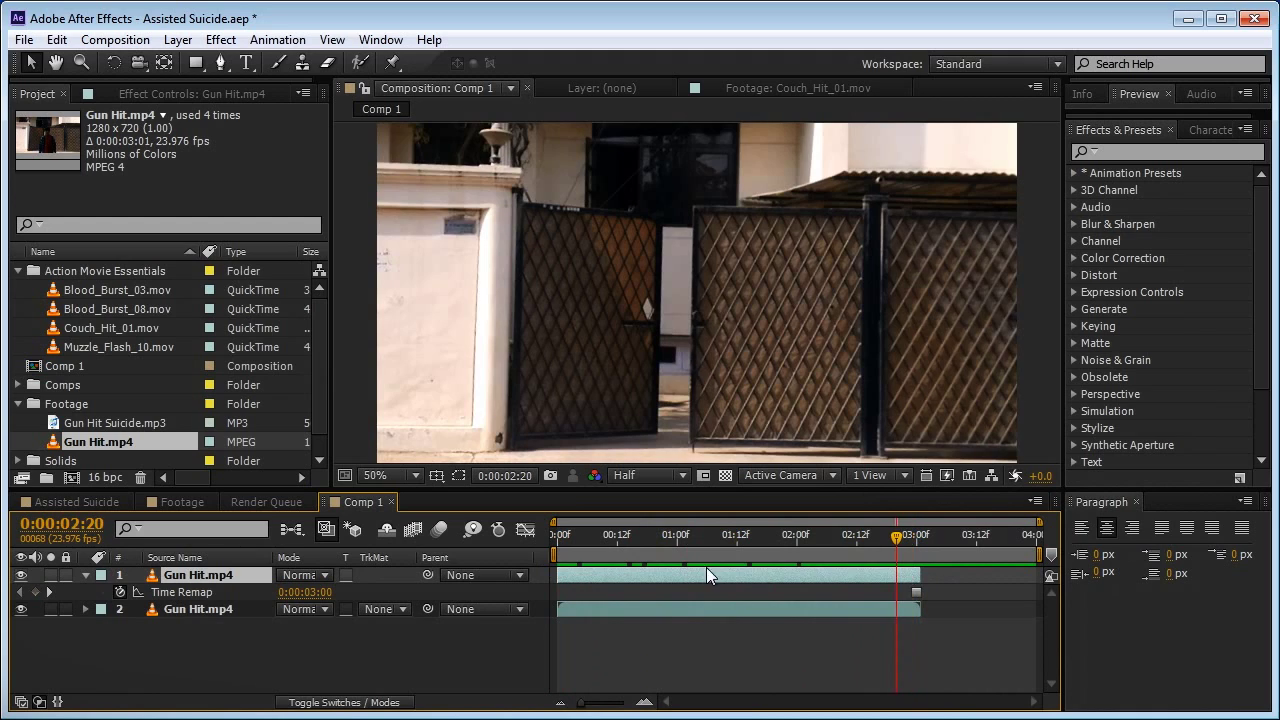
- Hide the frozen top layer, collapse its properties and rename it Background
click(20, 575)
click(85, 575)
click(181, 614)
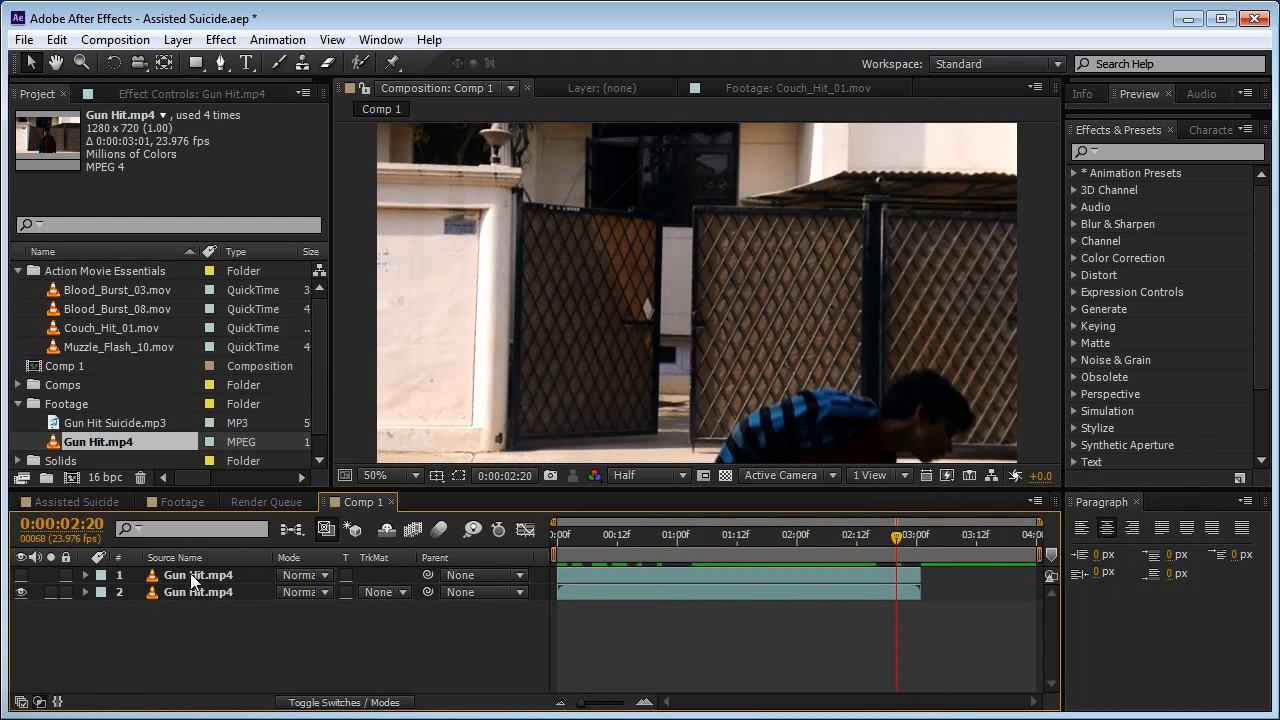
click(190, 573)
key(Return)
text(Background)
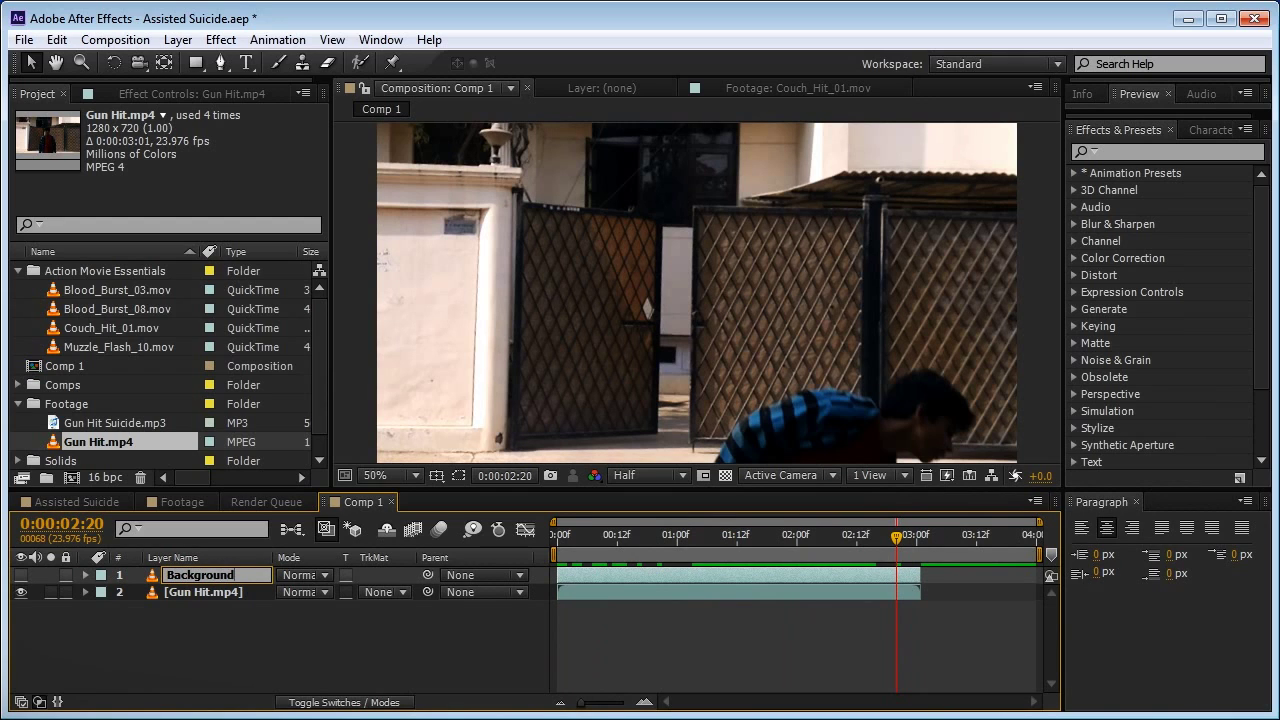
key(Return)
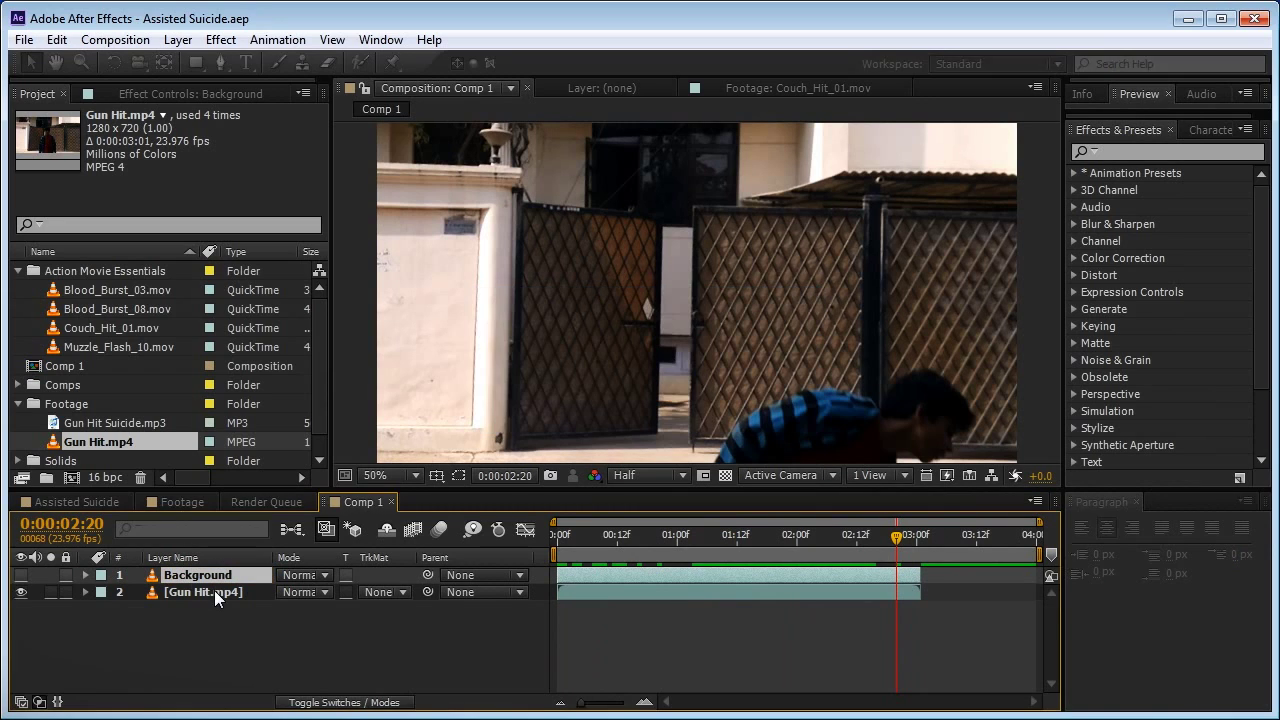
- Rename the lower Gun Hit.mp4 layer as Main PLate
click(214, 590)
key(Return)
text(Main PLa)
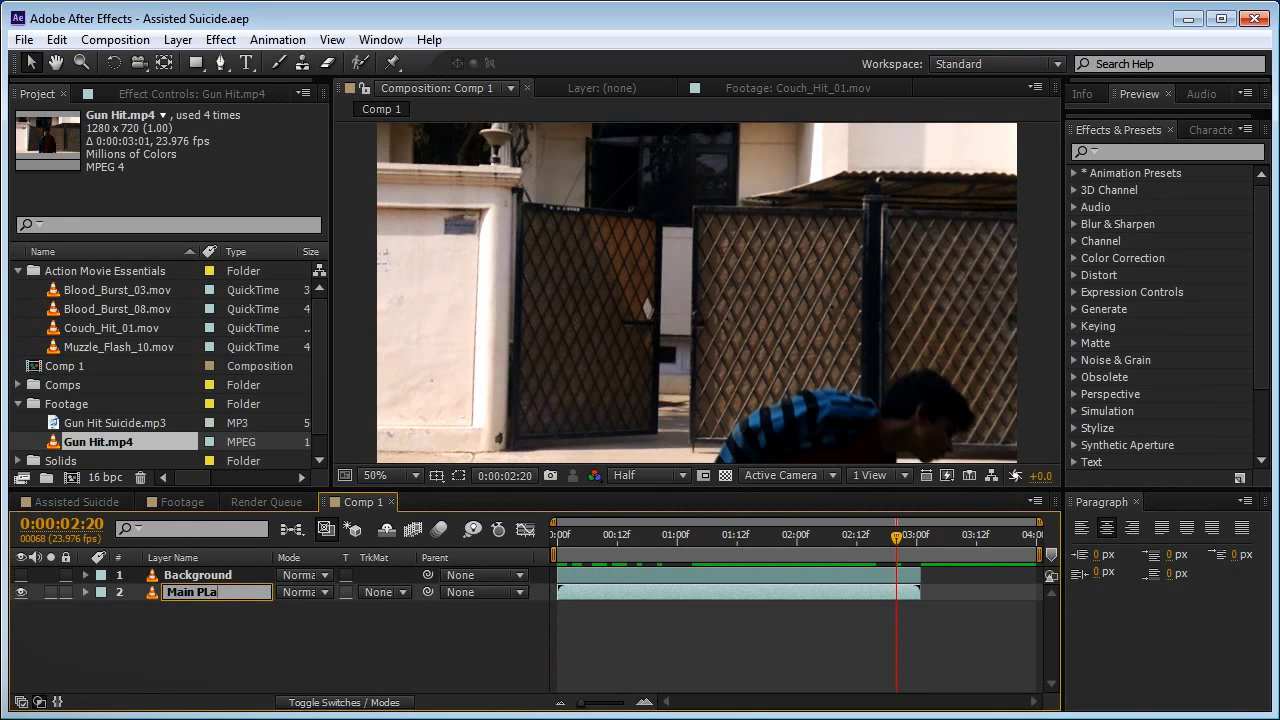
text(te)
key(Return)
- Duplicate the Main PLate layer and place the copy above the Background layer
click(752, 546)
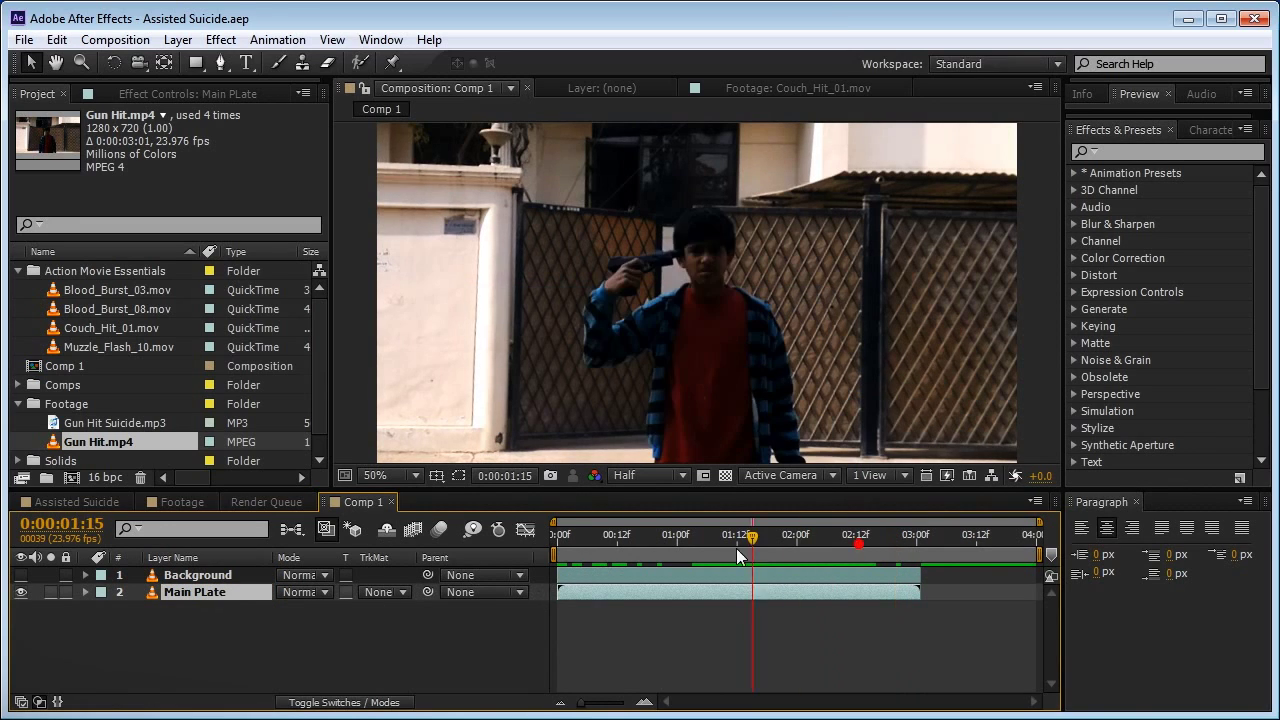
click(856, 540)
key(ctrl+d)
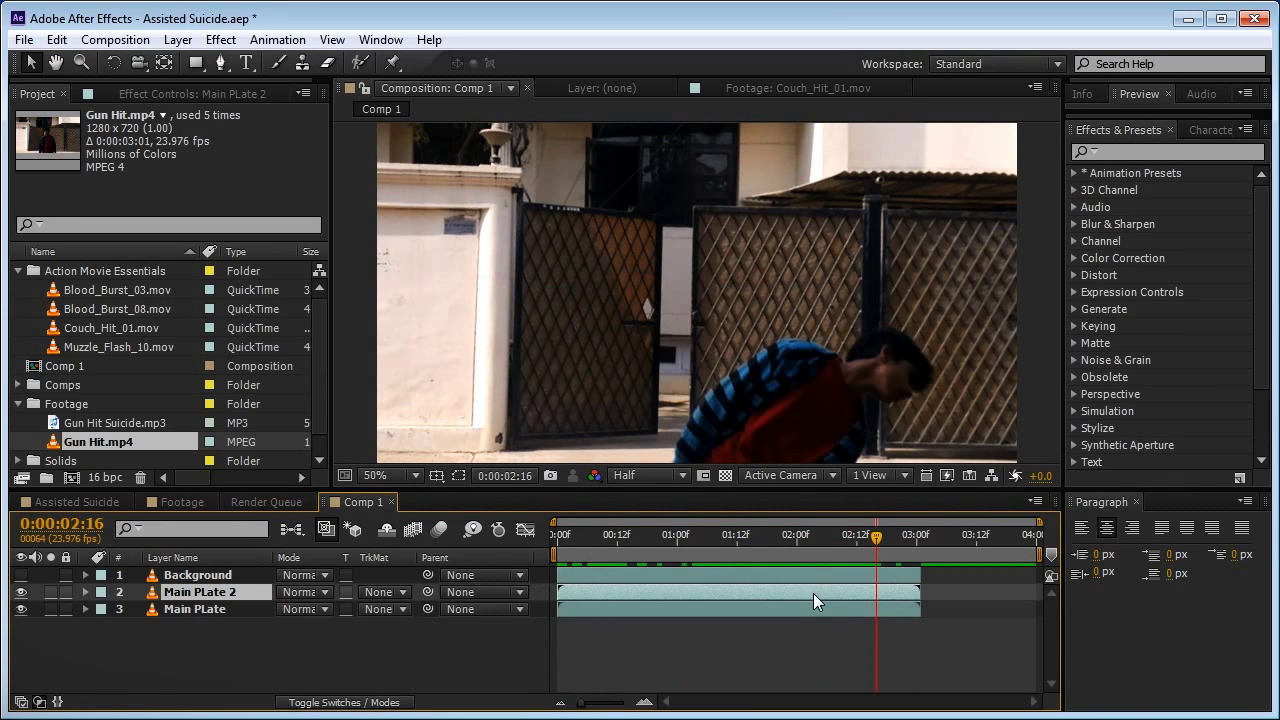
drag(222, 598, 231, 569)
- Go to 0:00:02:02 and examine the actor's head and prop gun up close at full resolution, ending at half resolution
drag(779, 541, 802, 542)
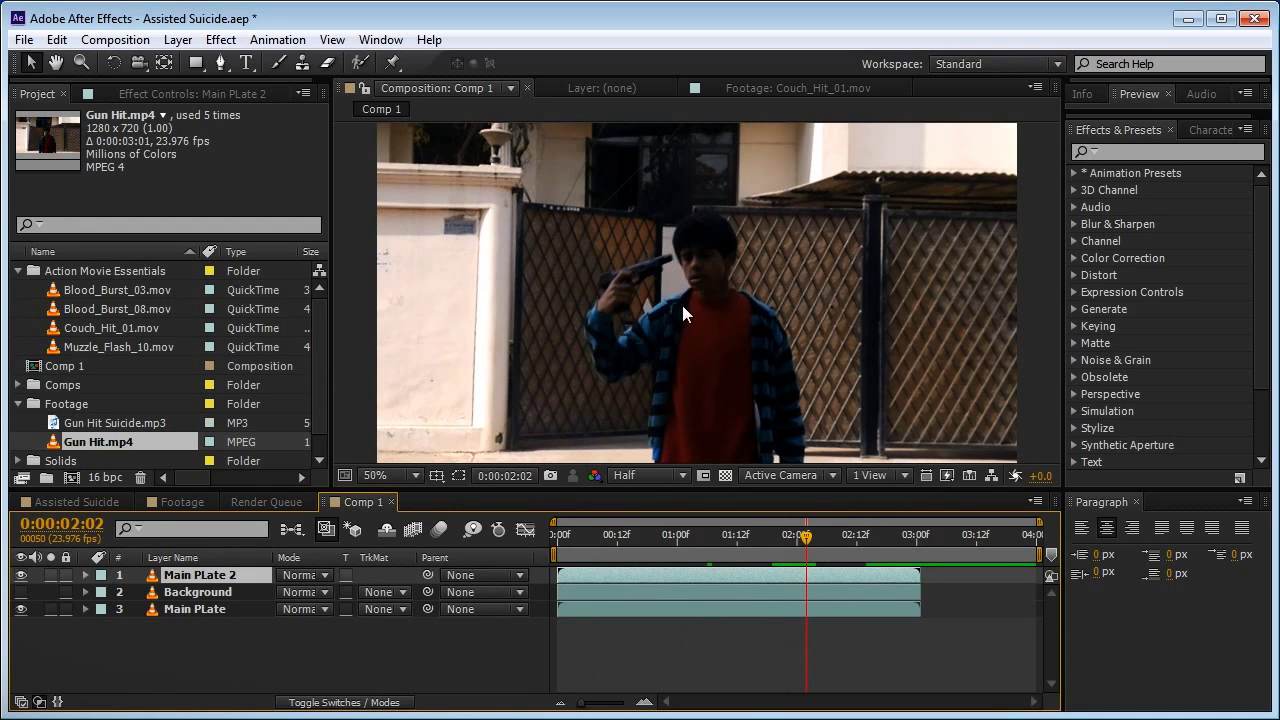
scroll(709, 288, up, 1)
key(space)
drag(709, 288, 738, 351)
click(648, 475)
click(648, 468)
key(space)
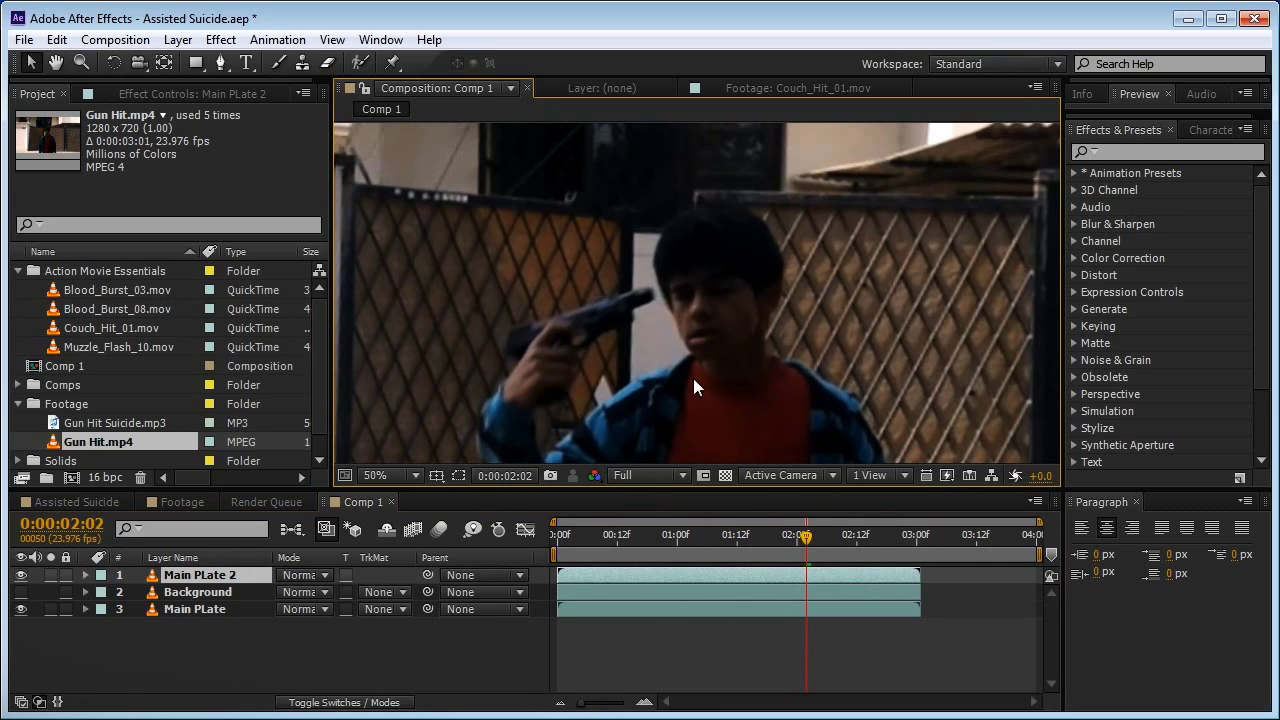
scroll(693, 378, down, 1)
key(space)
drag(668, 408, 675, 362)
click(621, 474)
click(621, 477)
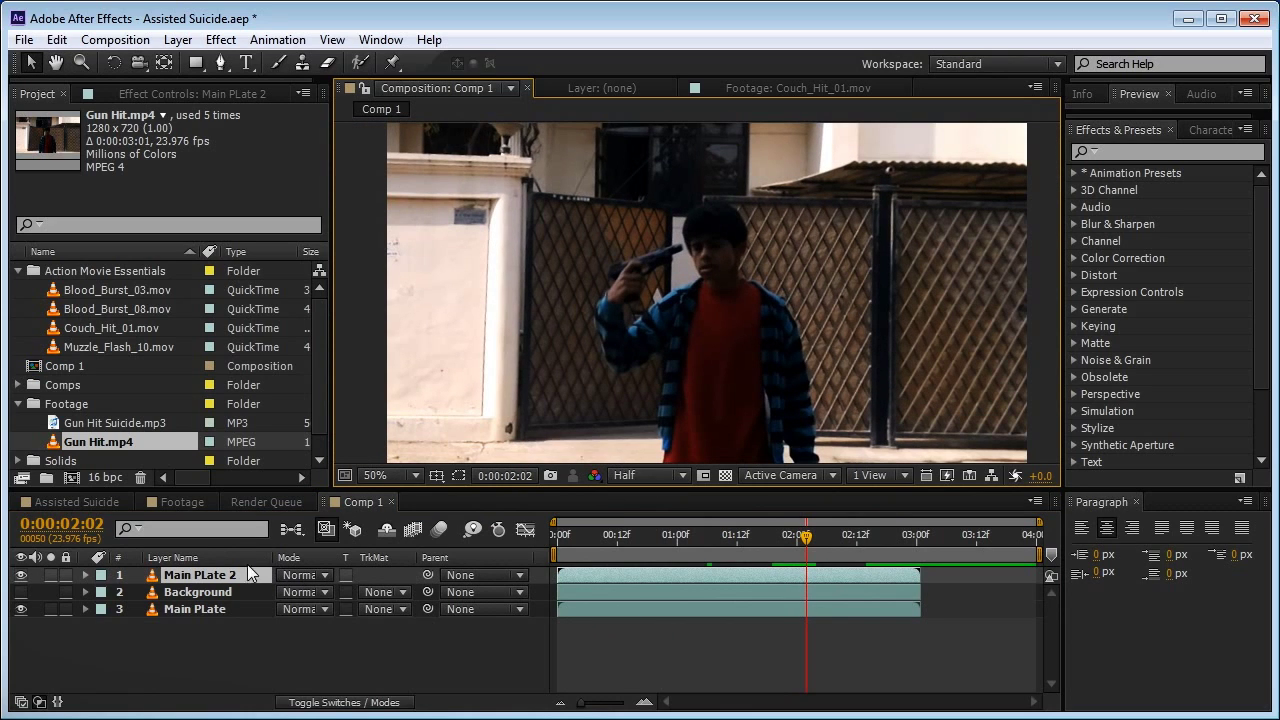
- Trim the start of the Main PLate 2 and Background layers to 0:00:02:02
click(231, 574)
key(BackSpace)
key(BackSpace)
ctrl+click(228, 590)
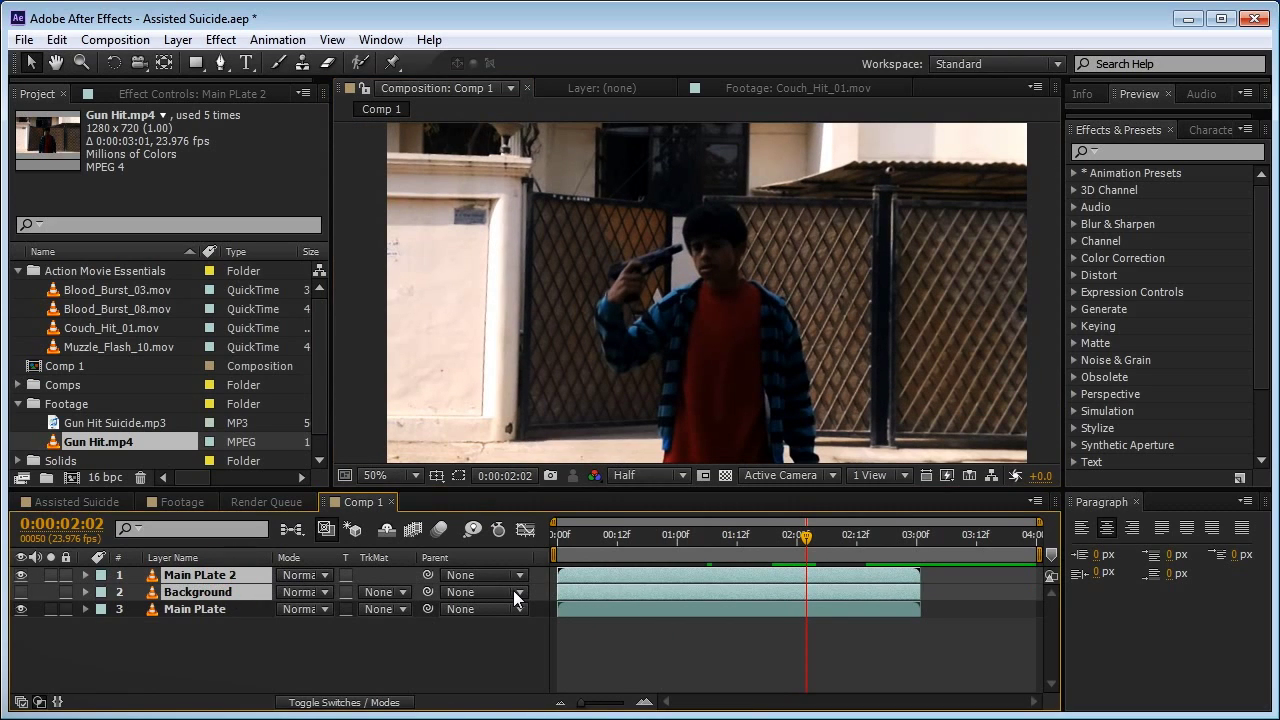
key(alt+bracketleft)
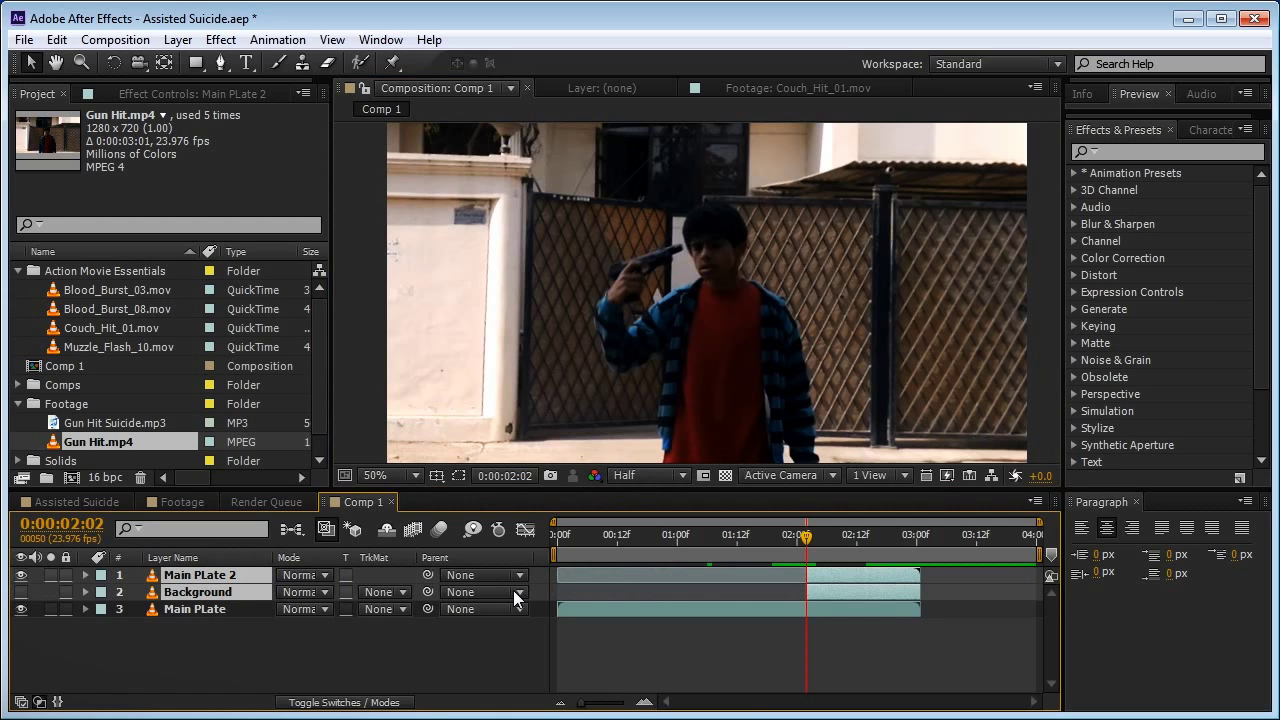
click(657, 656)
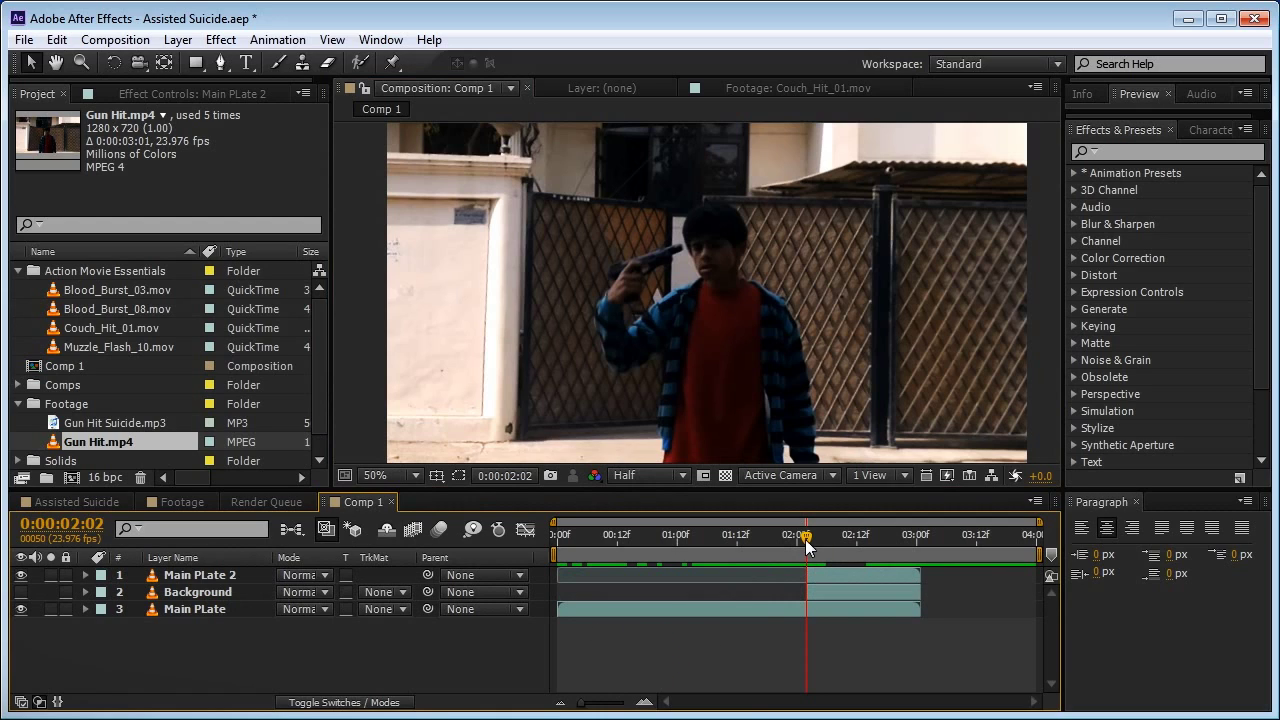
mouse_move(806, 538)
mouse_down()
mouse_move(751, 536)
mouse_move(816, 532)
mouse_move(805, 535)
mouse_up()
- Rename the Main PLate 2 layer as Matte Layer
click(235, 577)
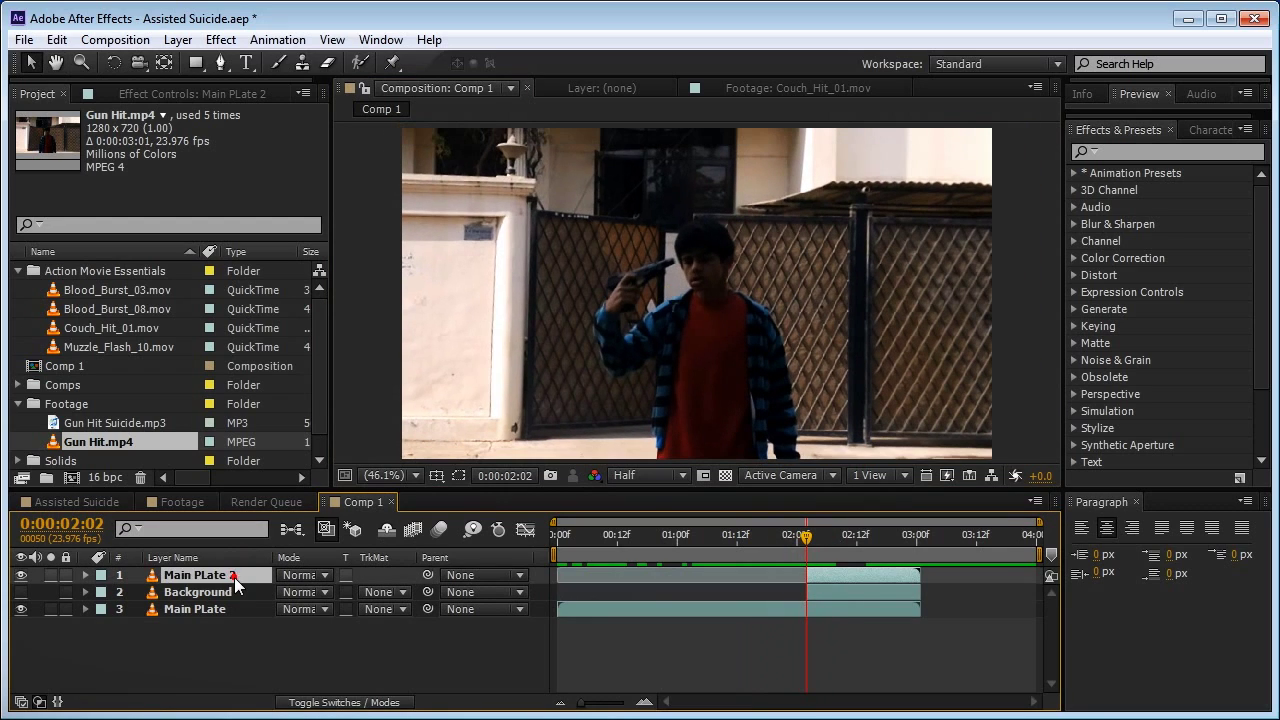
key(Return)
text(Matte Layer)
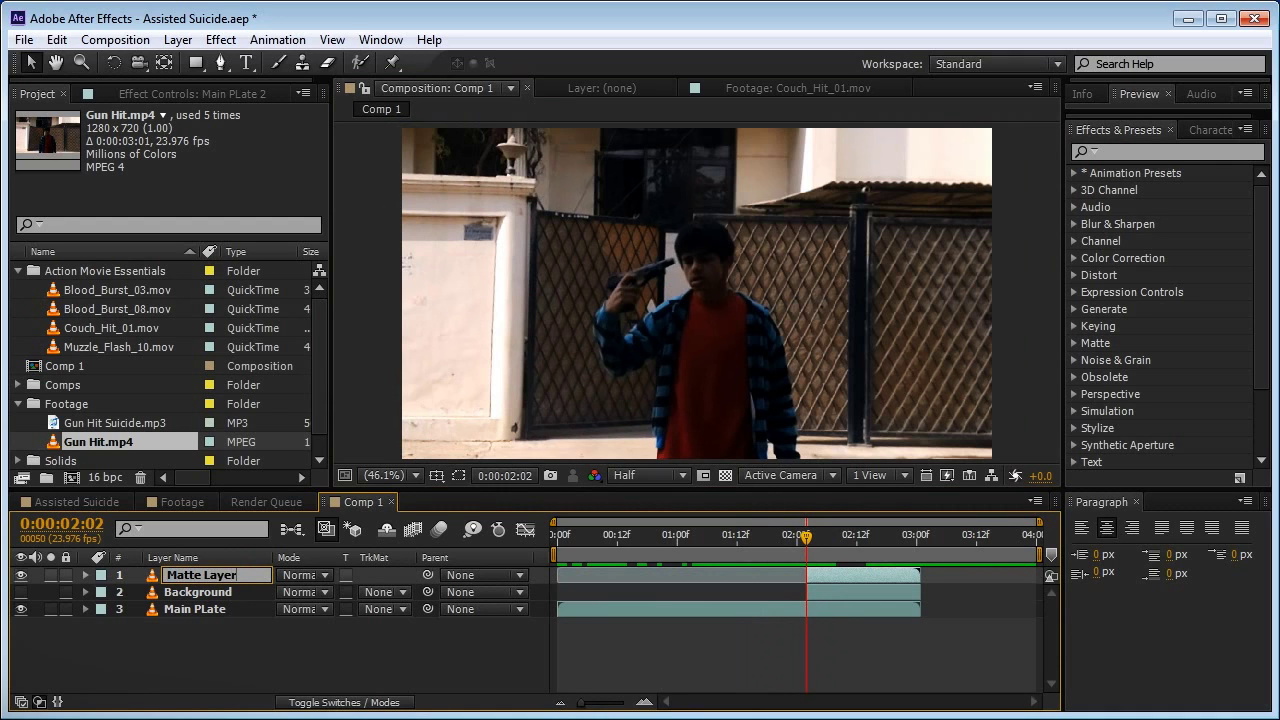
key(Return)
- Create a 1280 x 720 very pale red solid named Matte
click(178, 40)
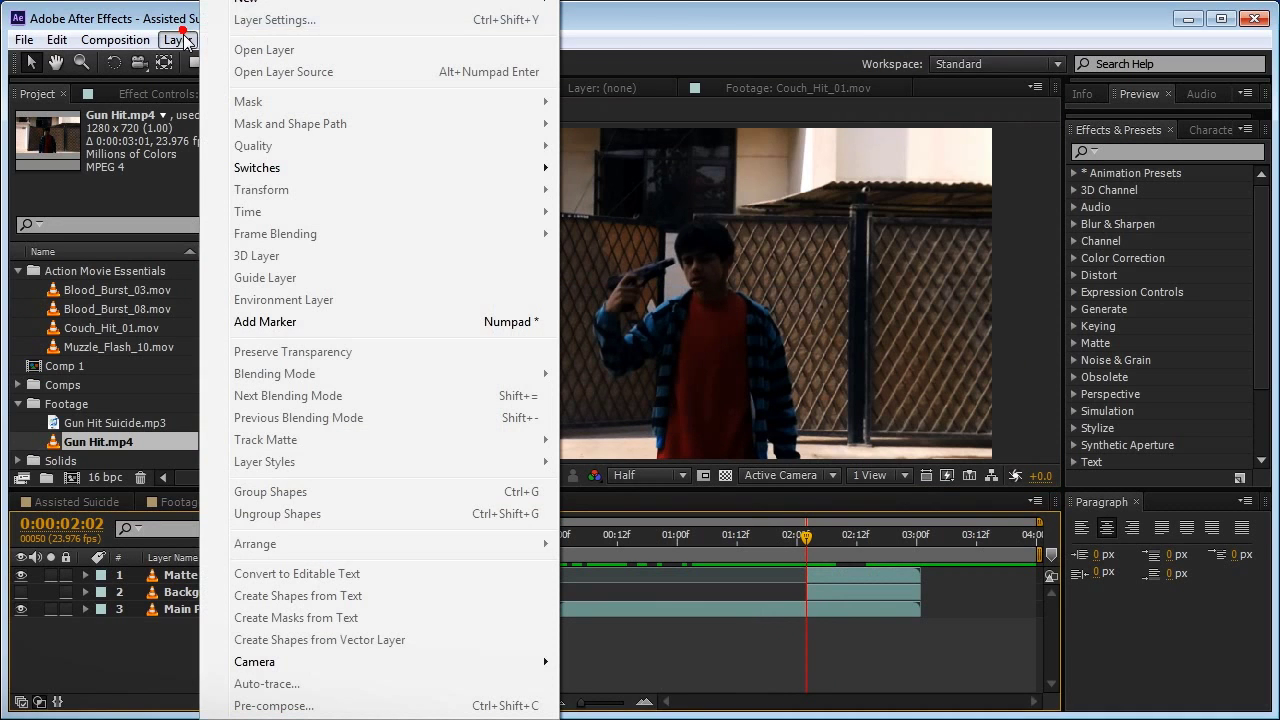
click(255, 8)
click(578, 22)
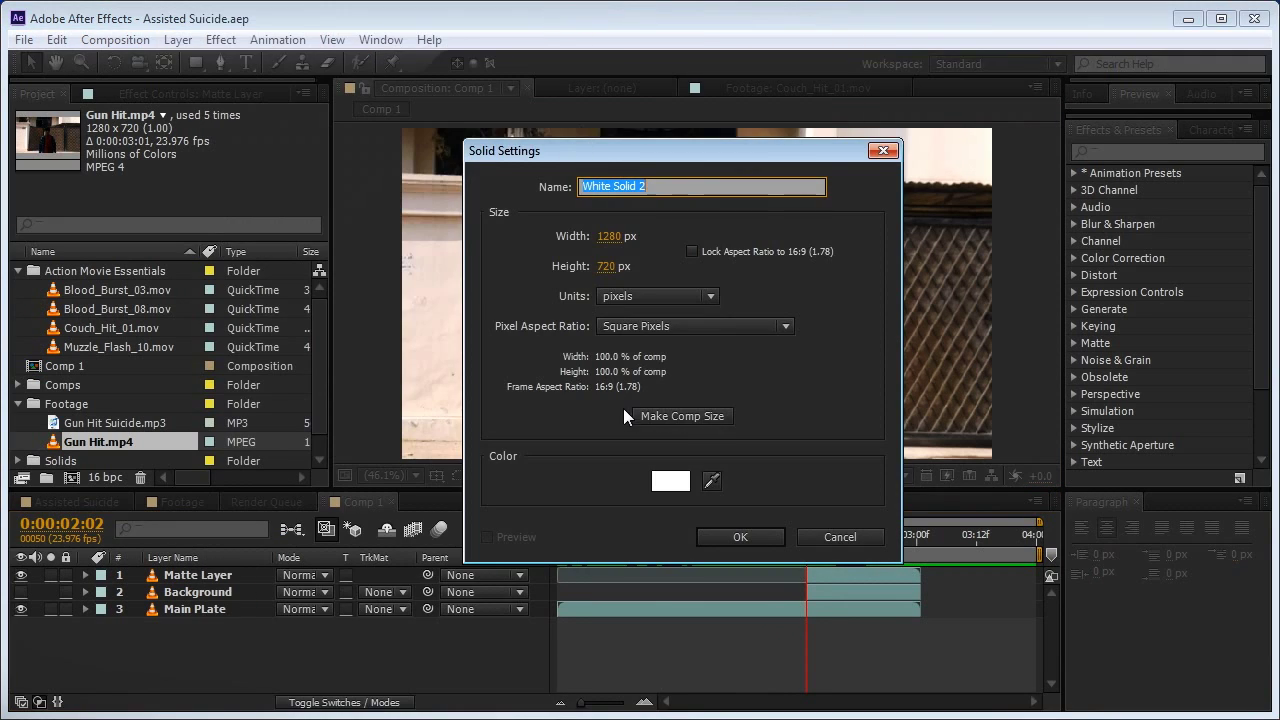
click(666, 479)
click(163, 240)
click(589, 238)
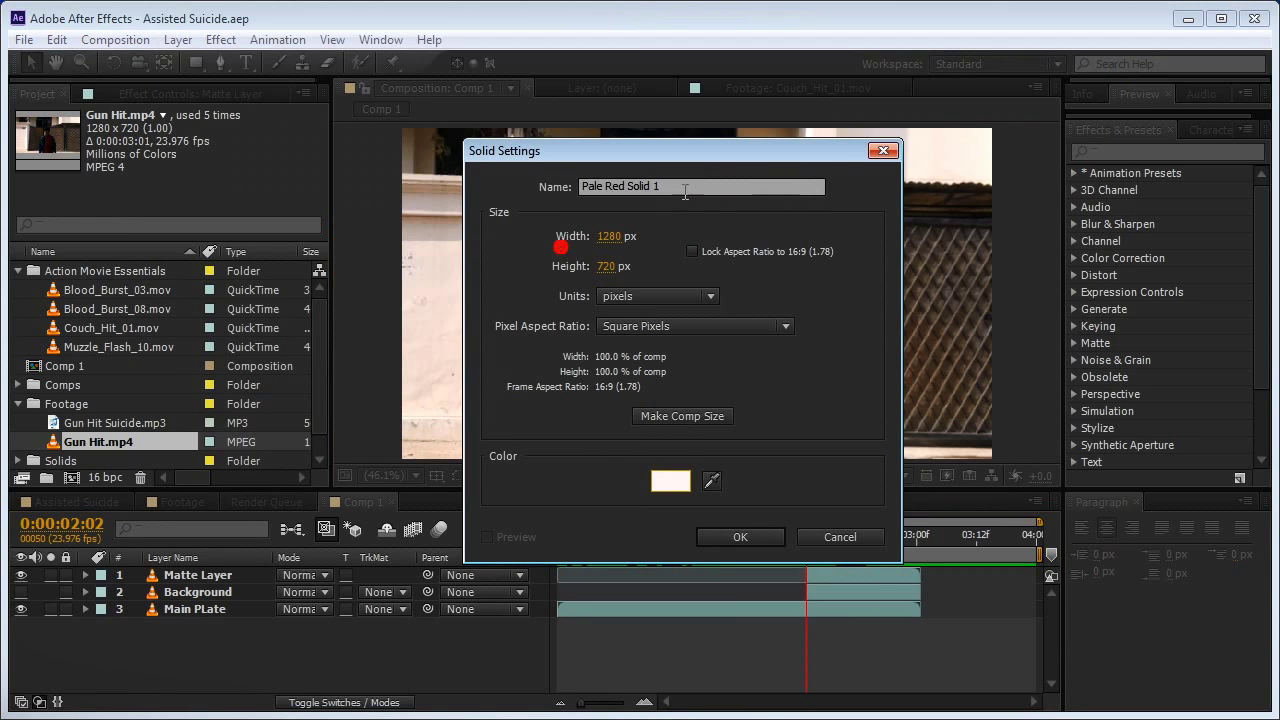
text(M)
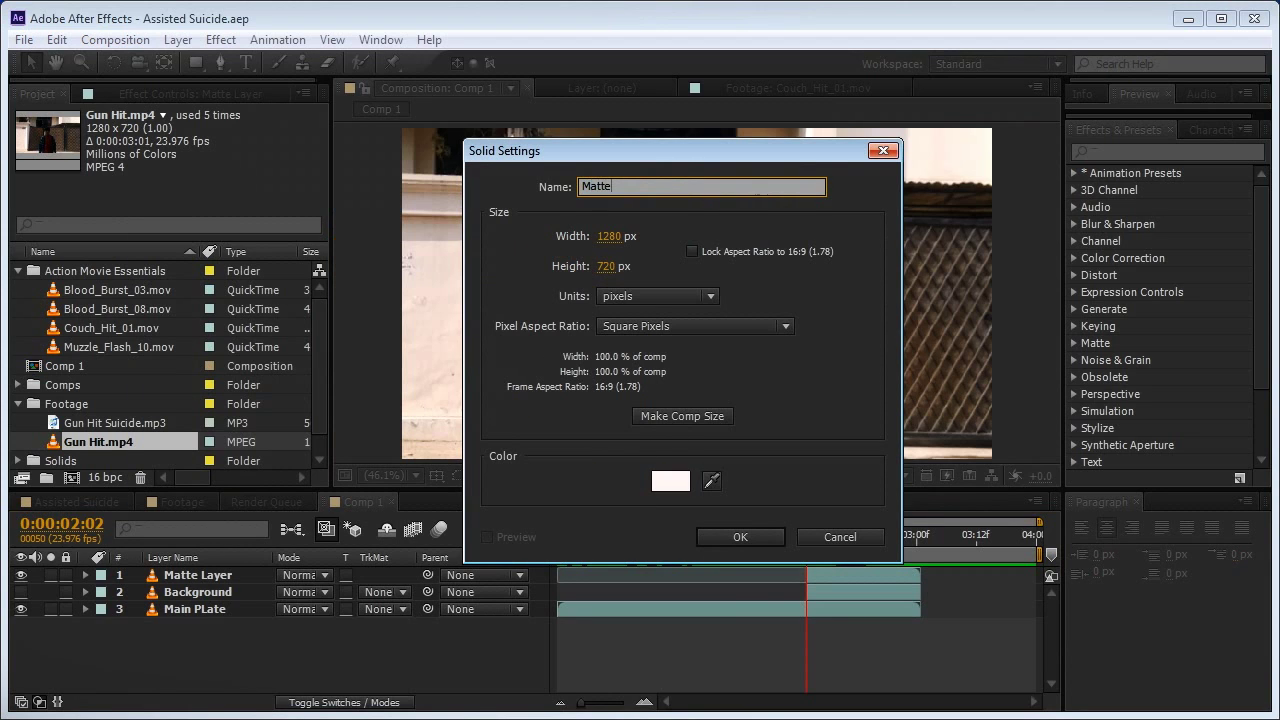
text(atte)
key(Return)
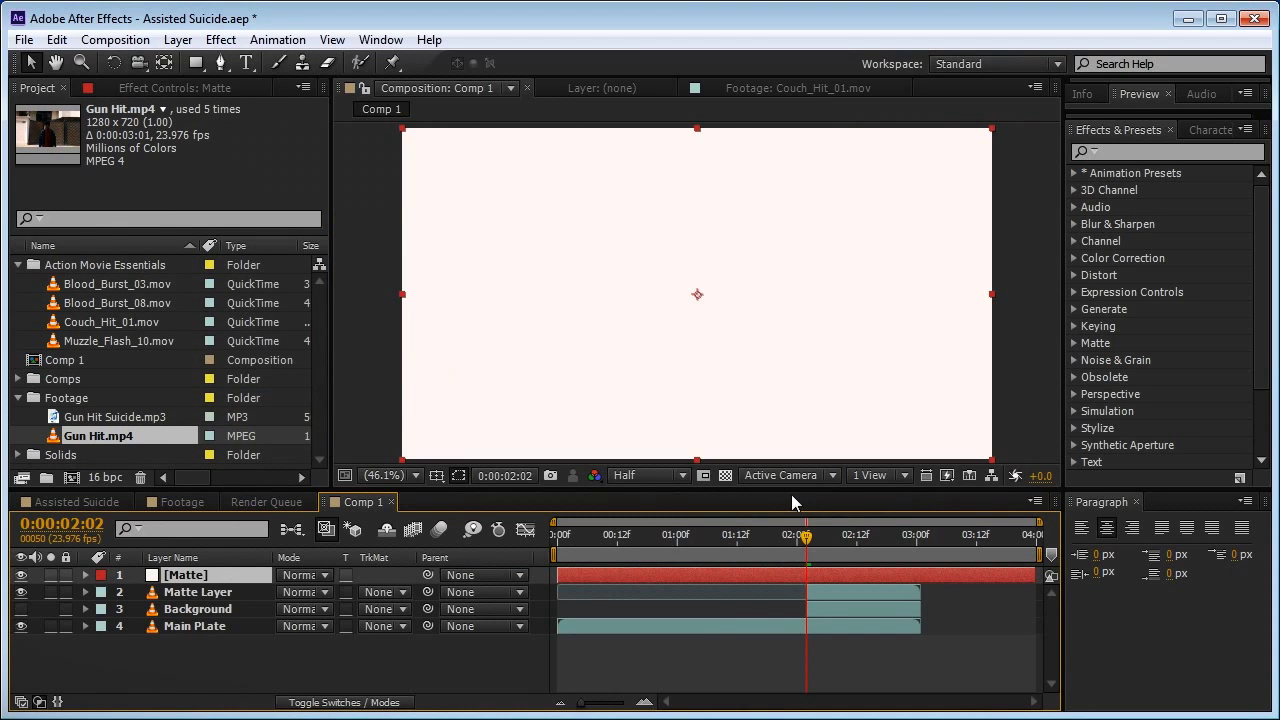
- Lower the Matte solid's opacity to 23% and choose the Pen tool for masking
click(221, 62)
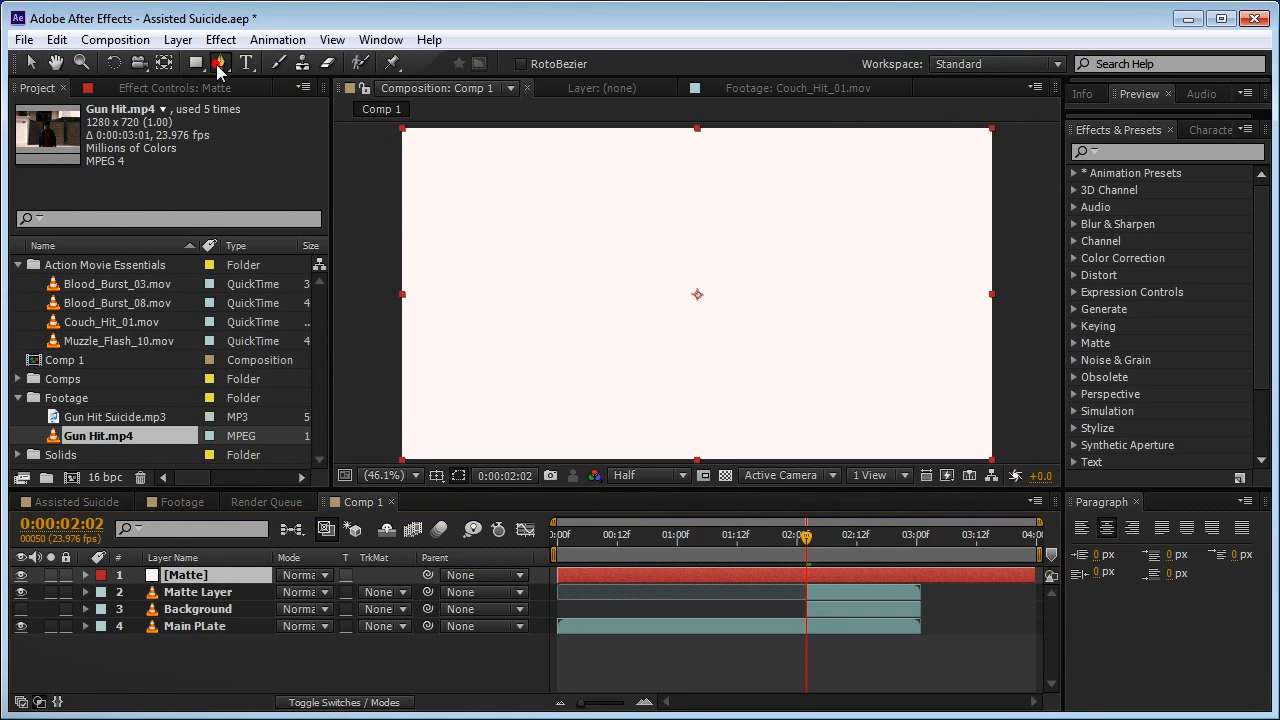
click(190, 576)
key(t)
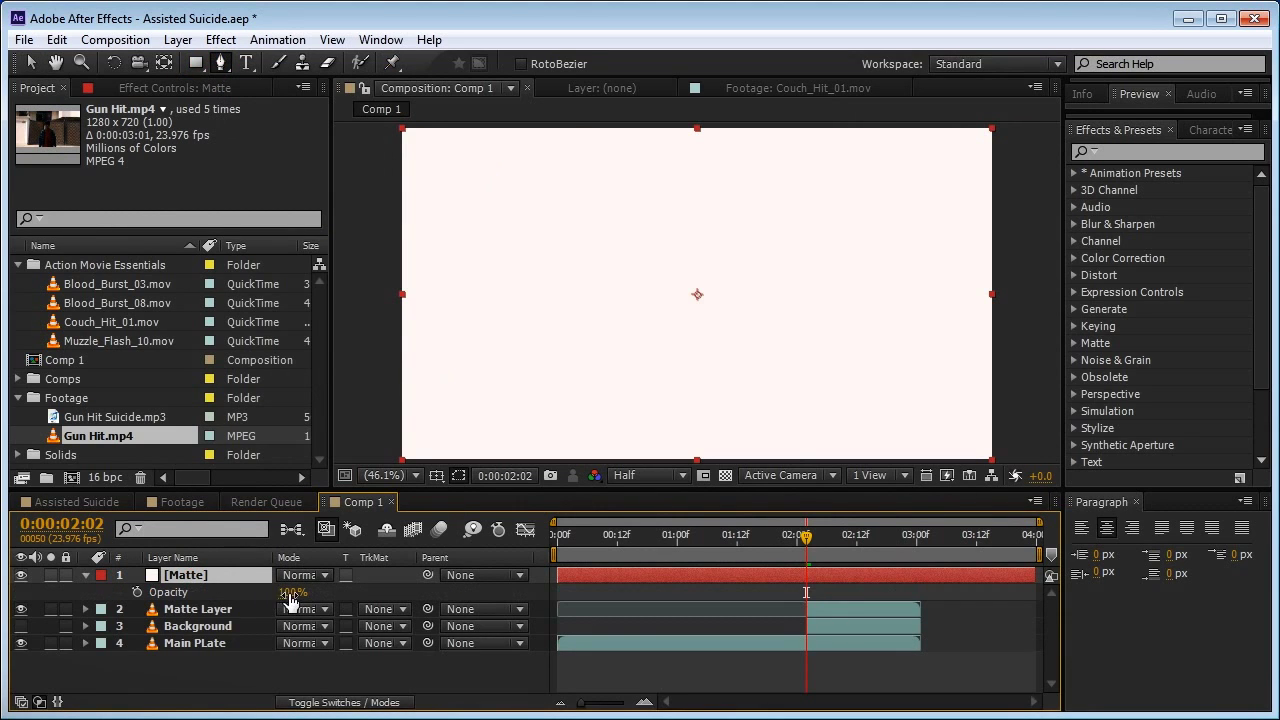
drag(288, 593, 214, 595)
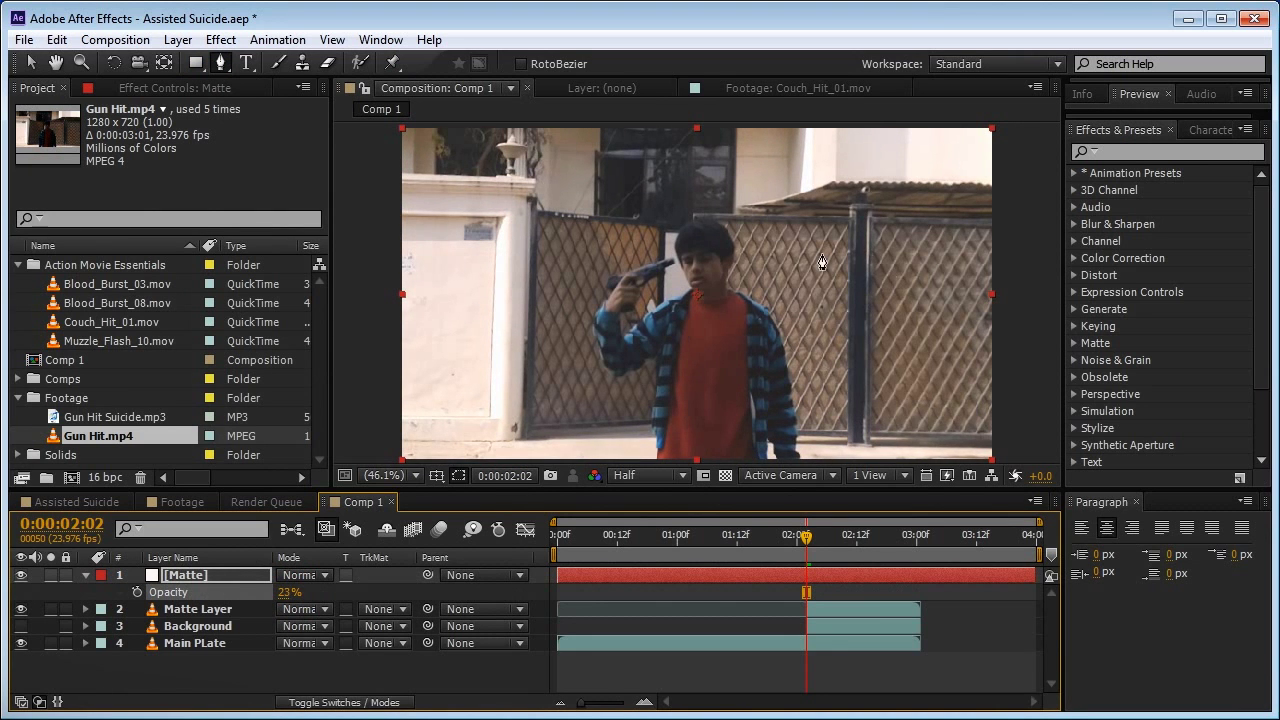
- Draw a closed mask on the Matte layer loosely around the actor's head, passing the gun muzzle and ending at the neck
scroll(719, 262, up, 1)
scroll(719, 262, up, 2)
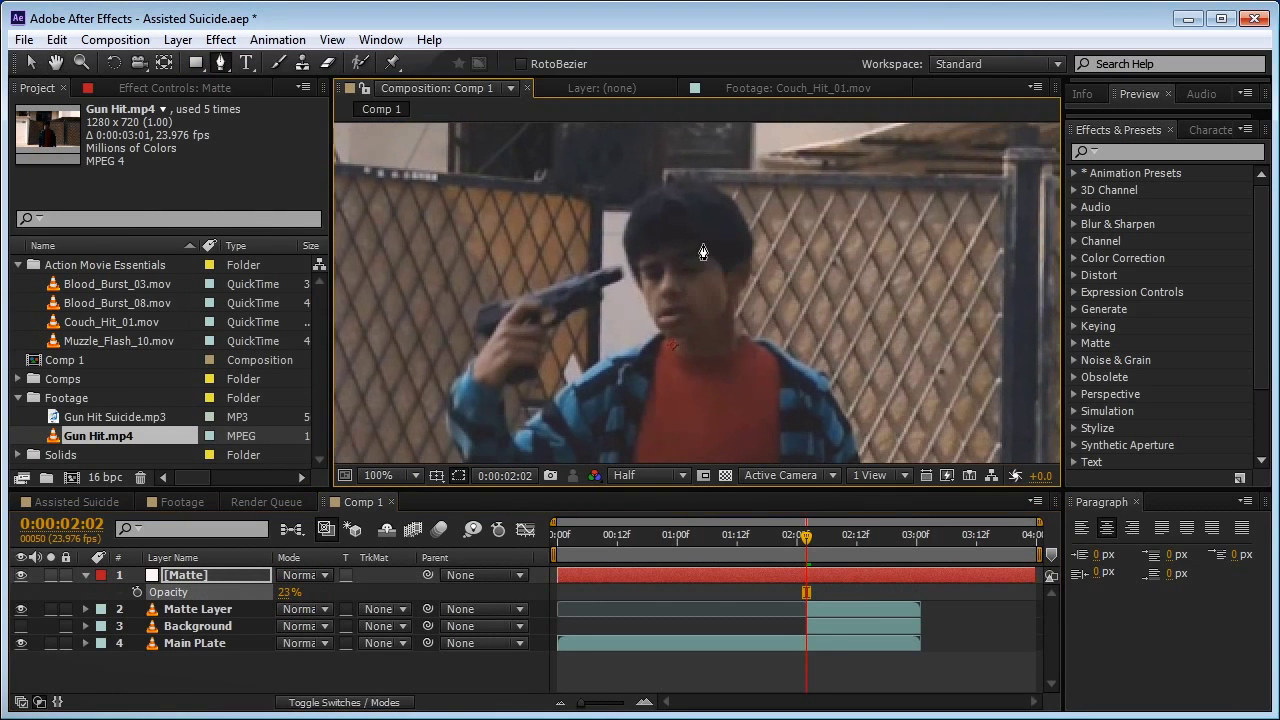
click(689, 164)
drag(620, 179, 607, 222)
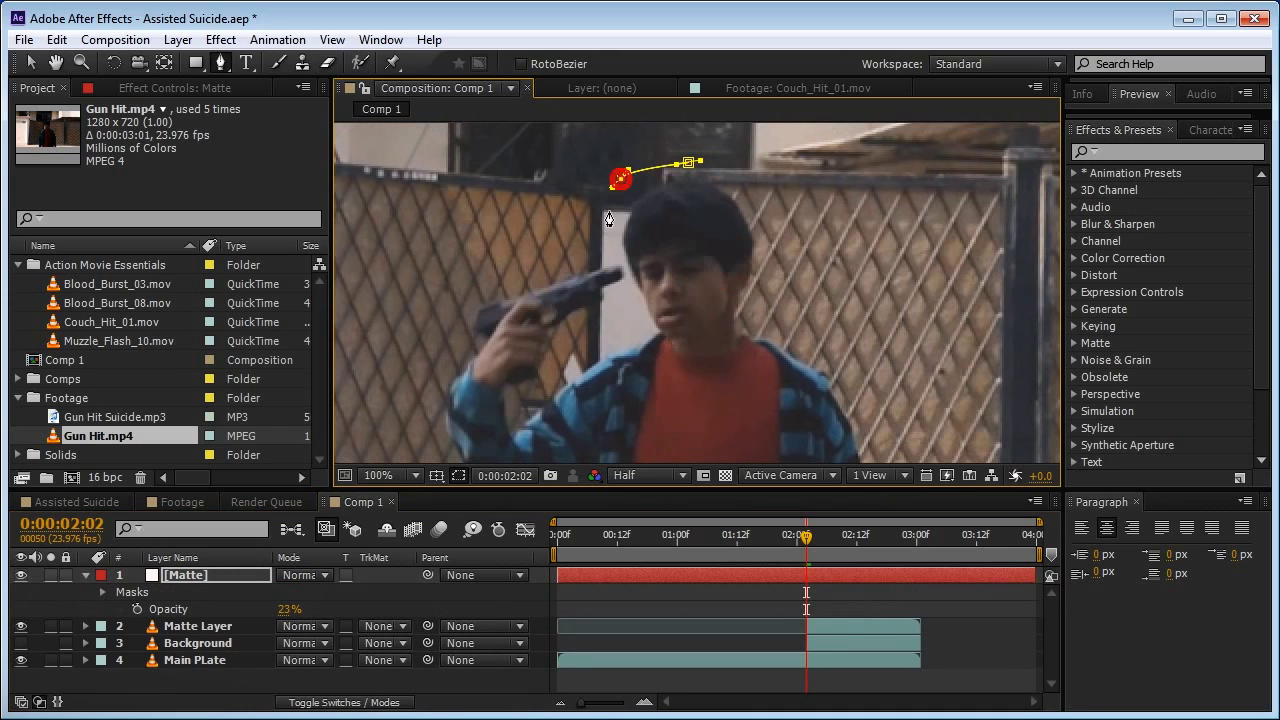
click(603, 243)
click(629, 273)
drag(632, 276, 632, 281)
click(646, 335)
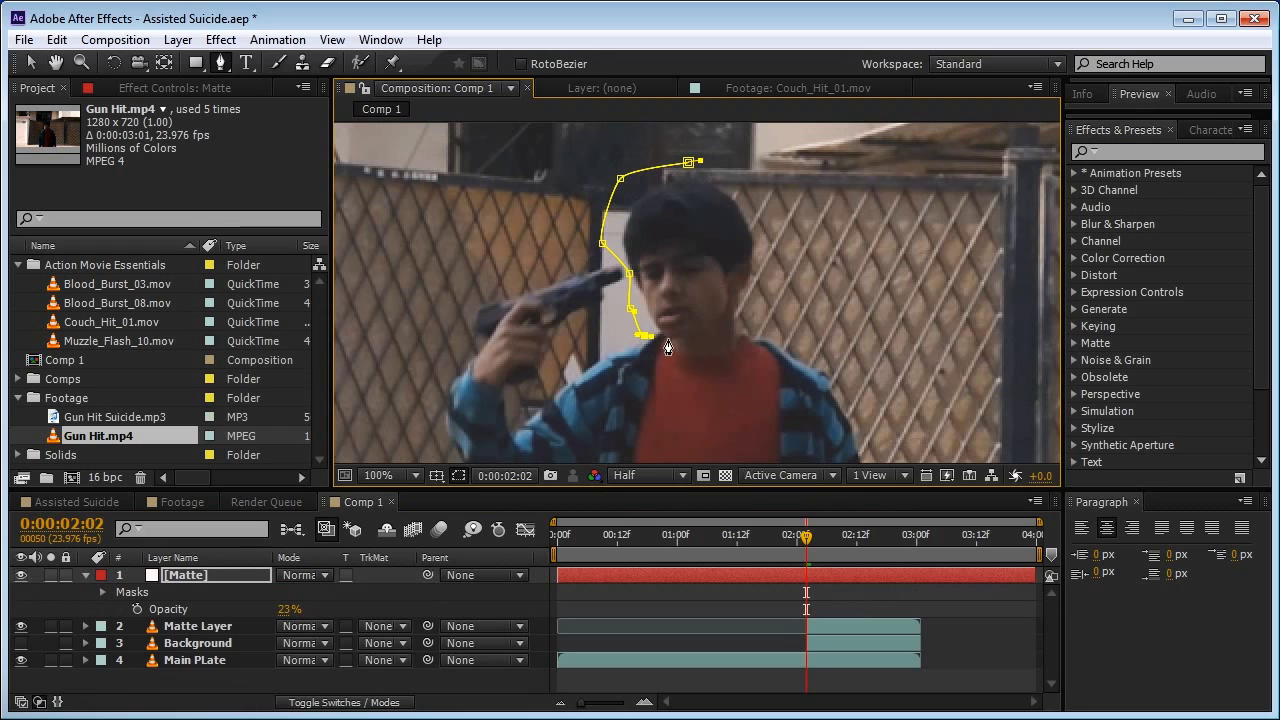
click(672, 341)
click(705, 342)
click(747, 320)
click(760, 276)
click(763, 205)
click(717, 171)
click(688, 162)
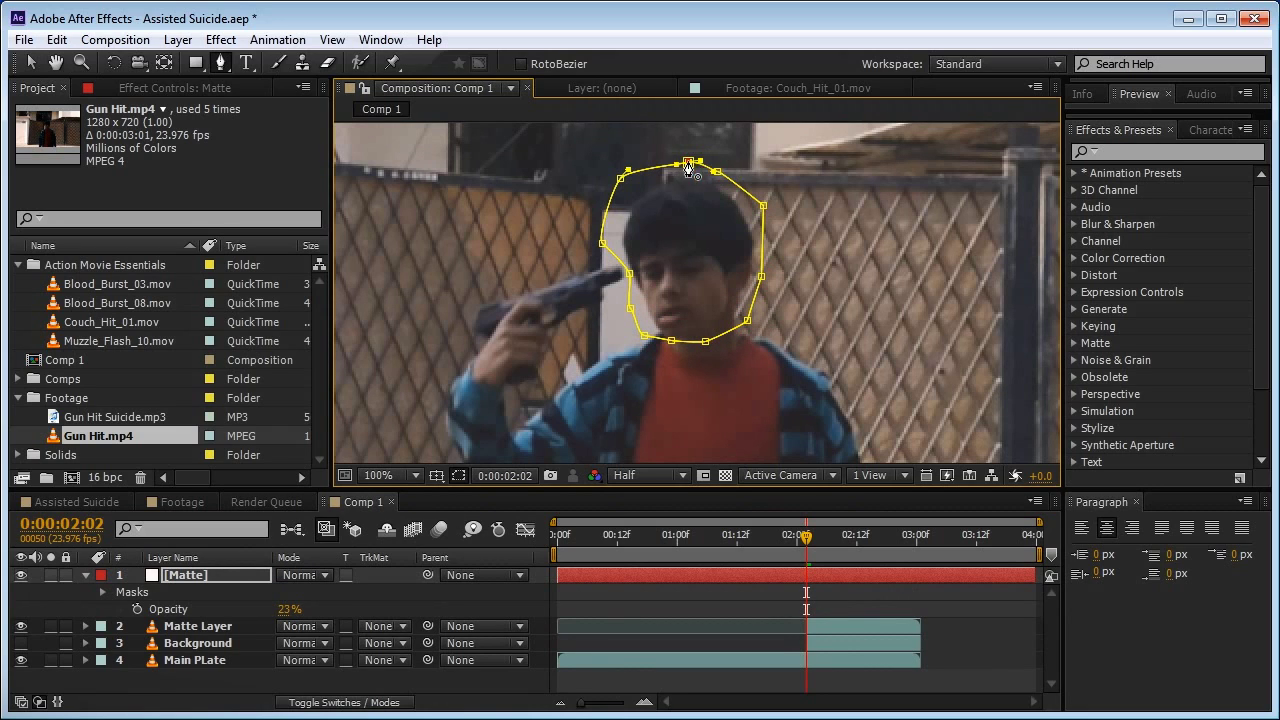
key(v)
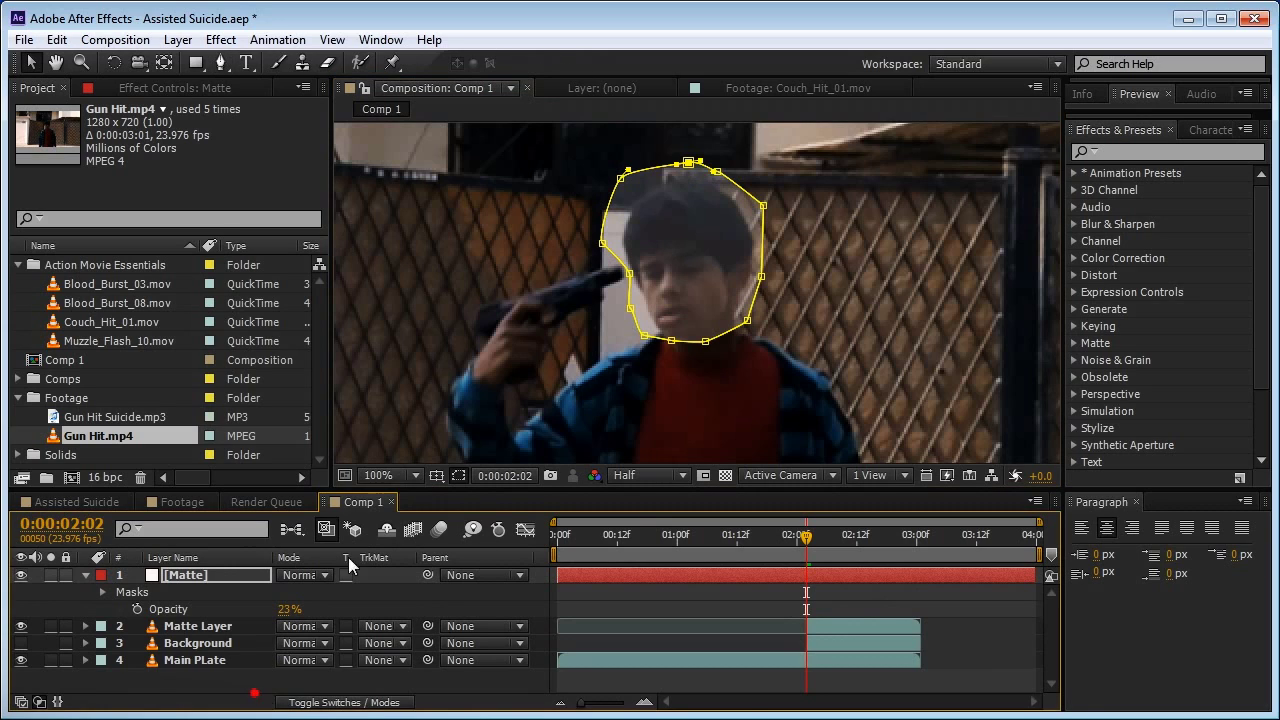
- Feather the Matte layer's head mask by 10 pixels
click(340, 596)
click(191, 574)
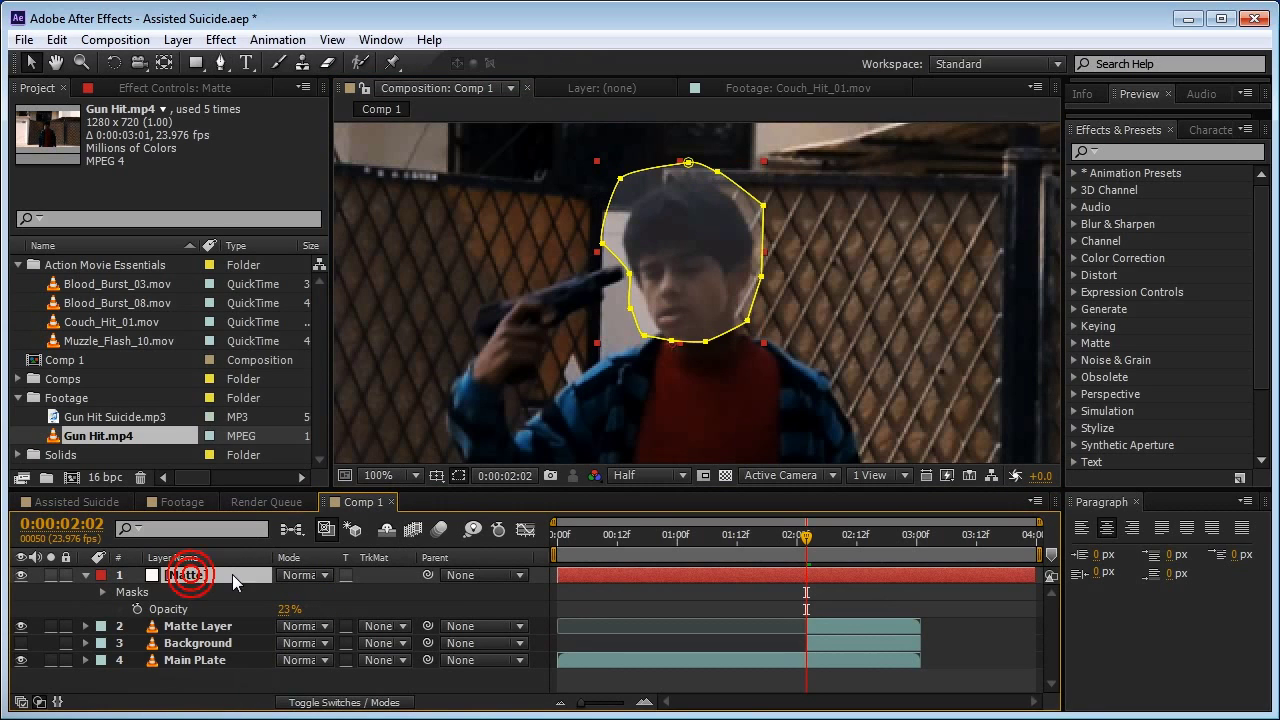
key(f)
drag(304, 609, 316, 609)
click(408, 606)
- Move the Matte layer's anchor point to the base of the actor's neck
click(210, 576)
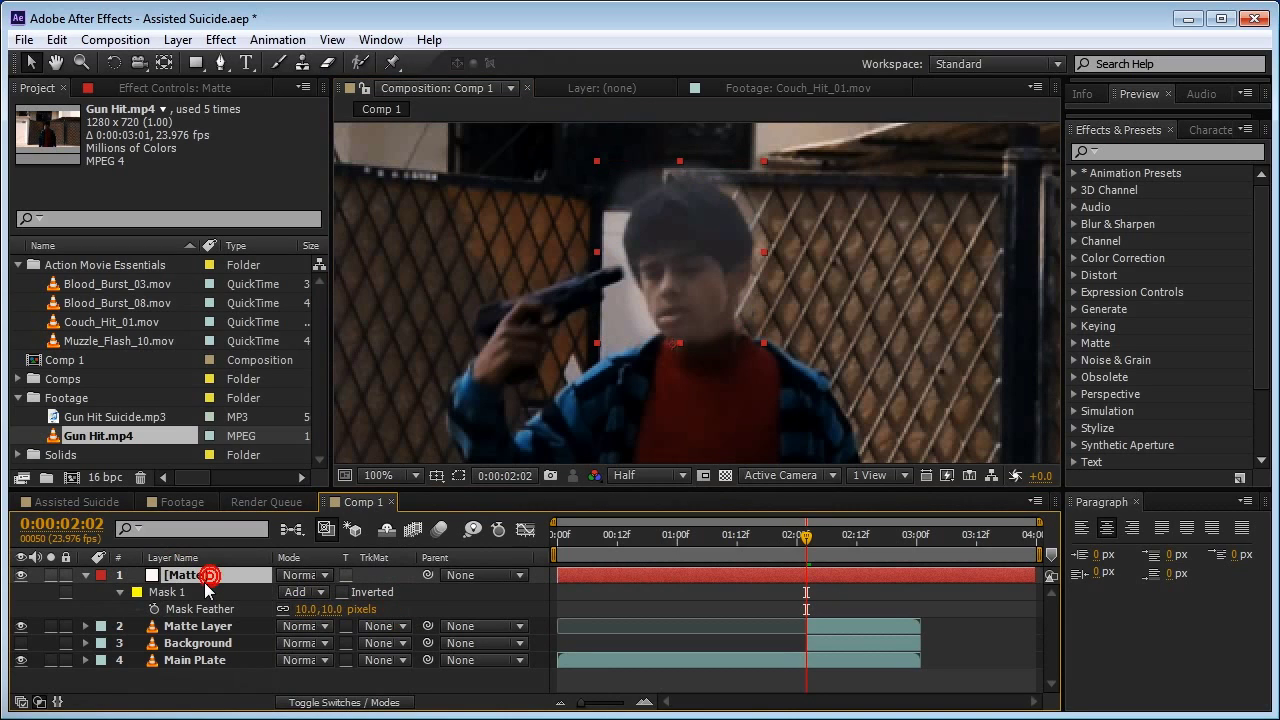
key(y)
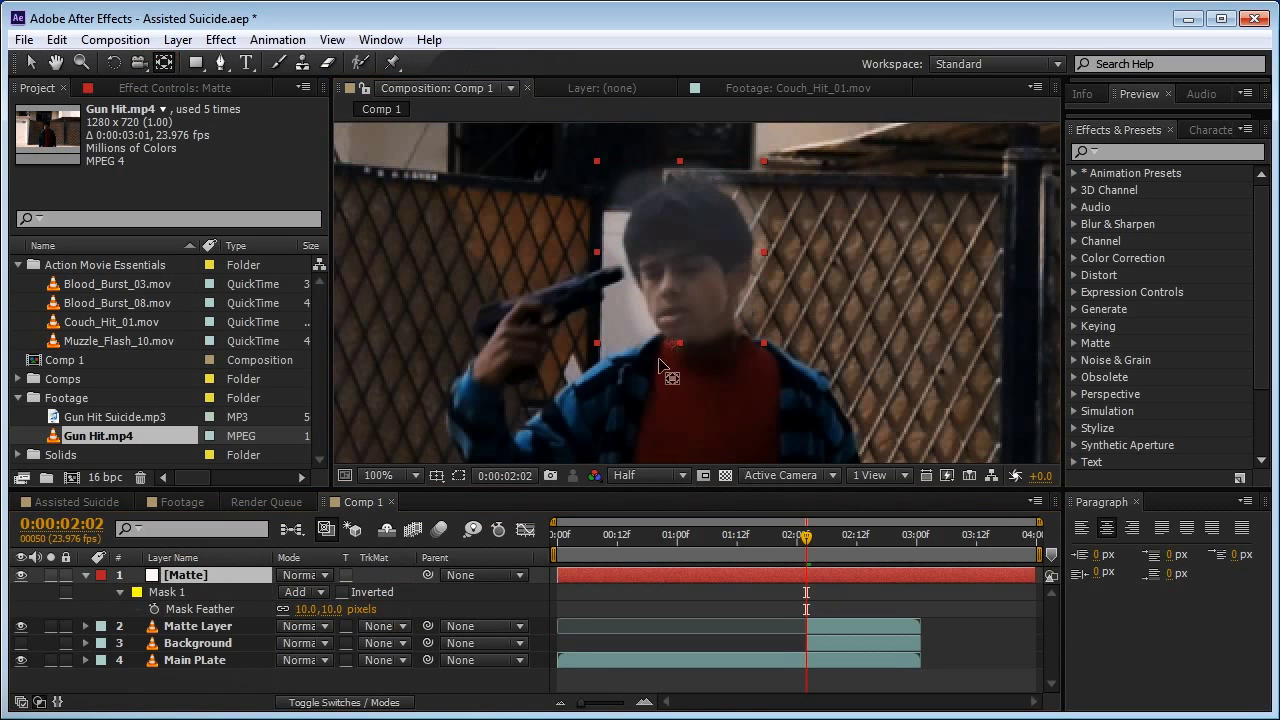
drag(681, 347, 703, 350)
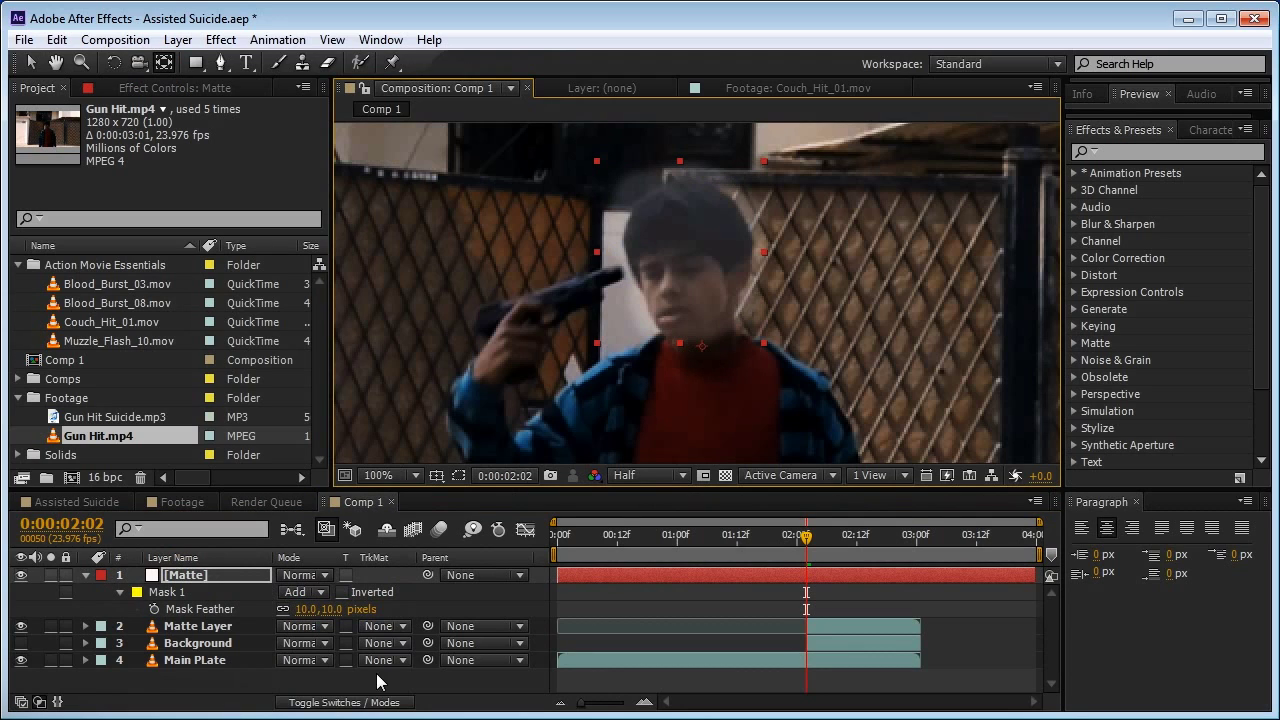
- Set starting keyframes for the Matte layer's Position, Rotation and Mask Path at 0:00:02:02
key(r)
drag(298, 591, 305, 585)
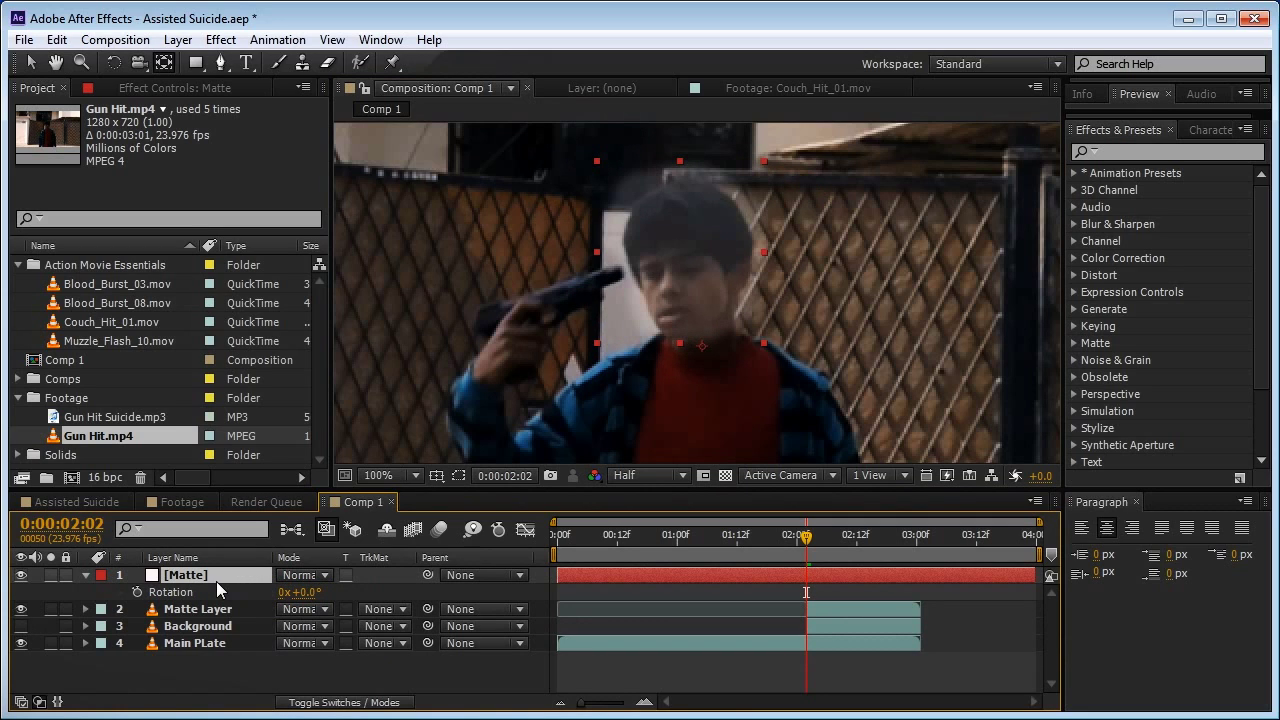
key(shift+p)
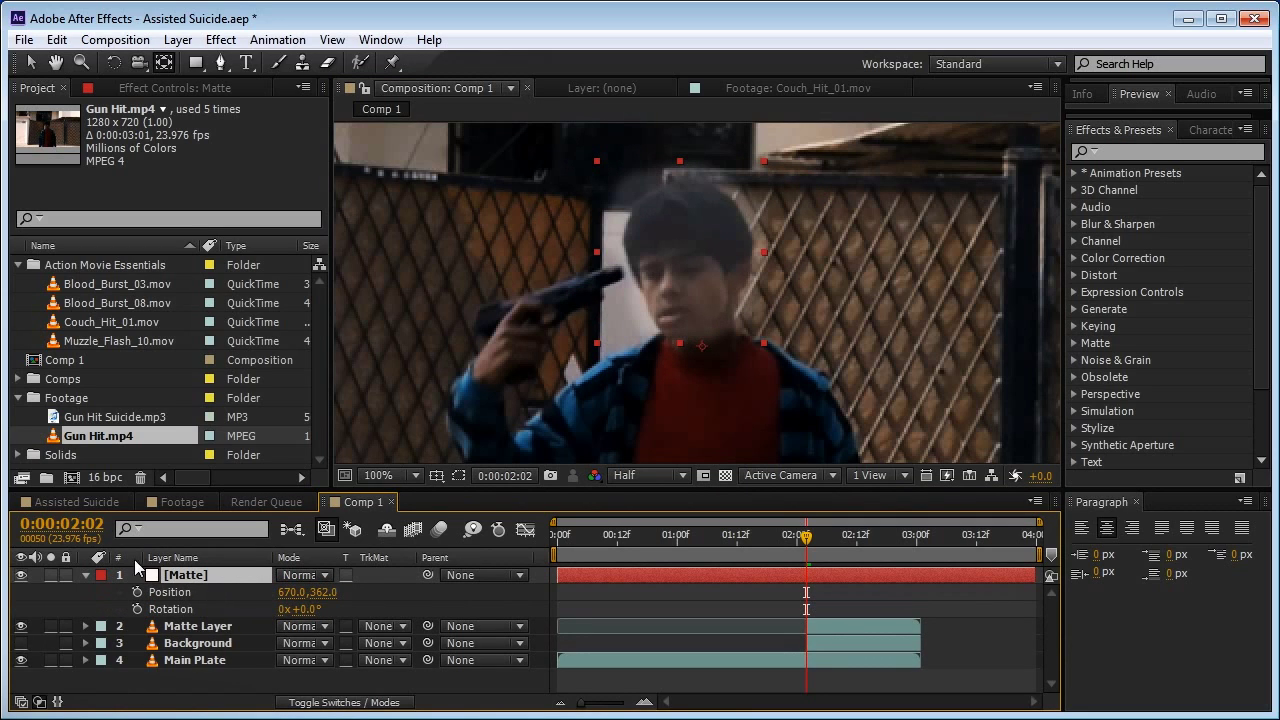
click(138, 592)
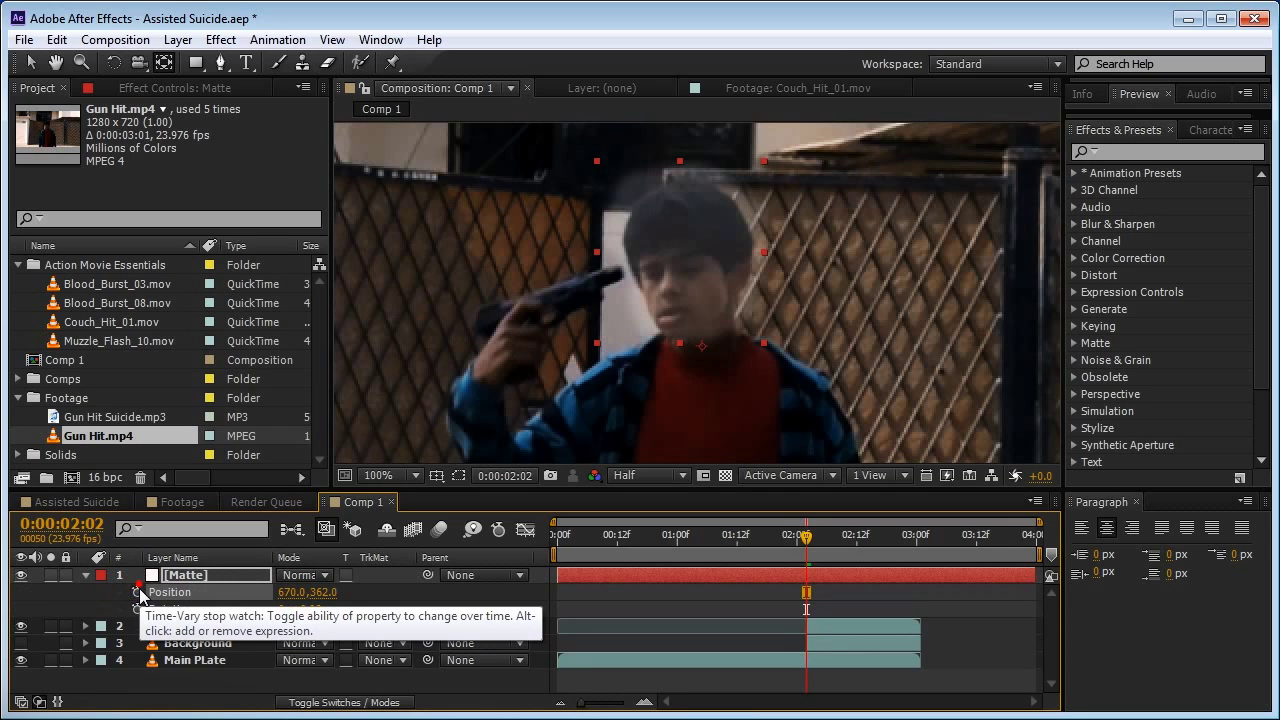
click(138, 609)
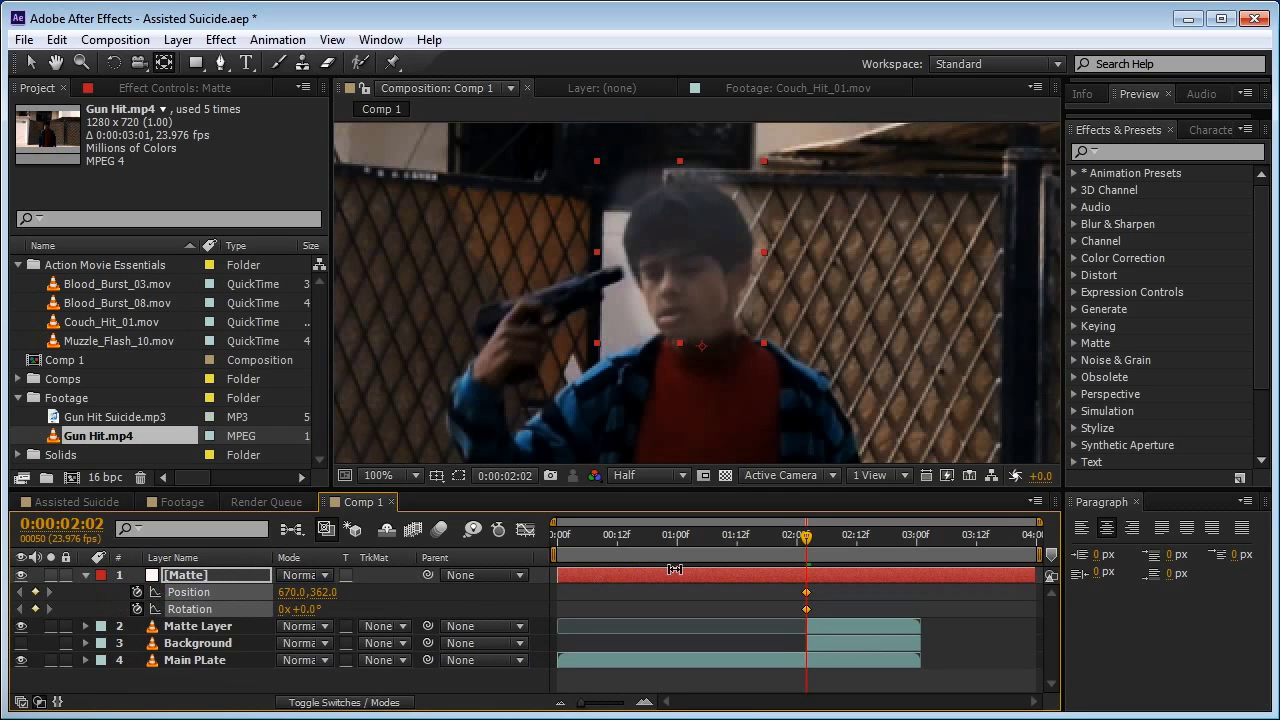
key(shift+m)
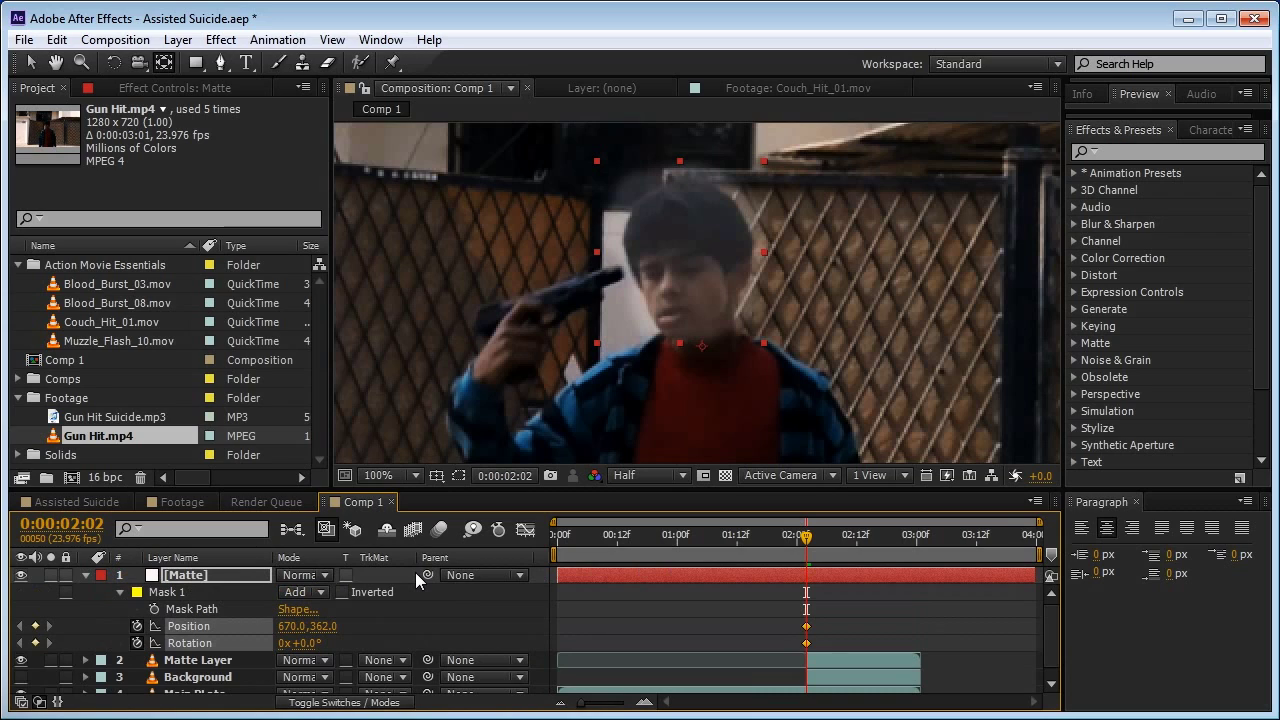
click(154, 609)
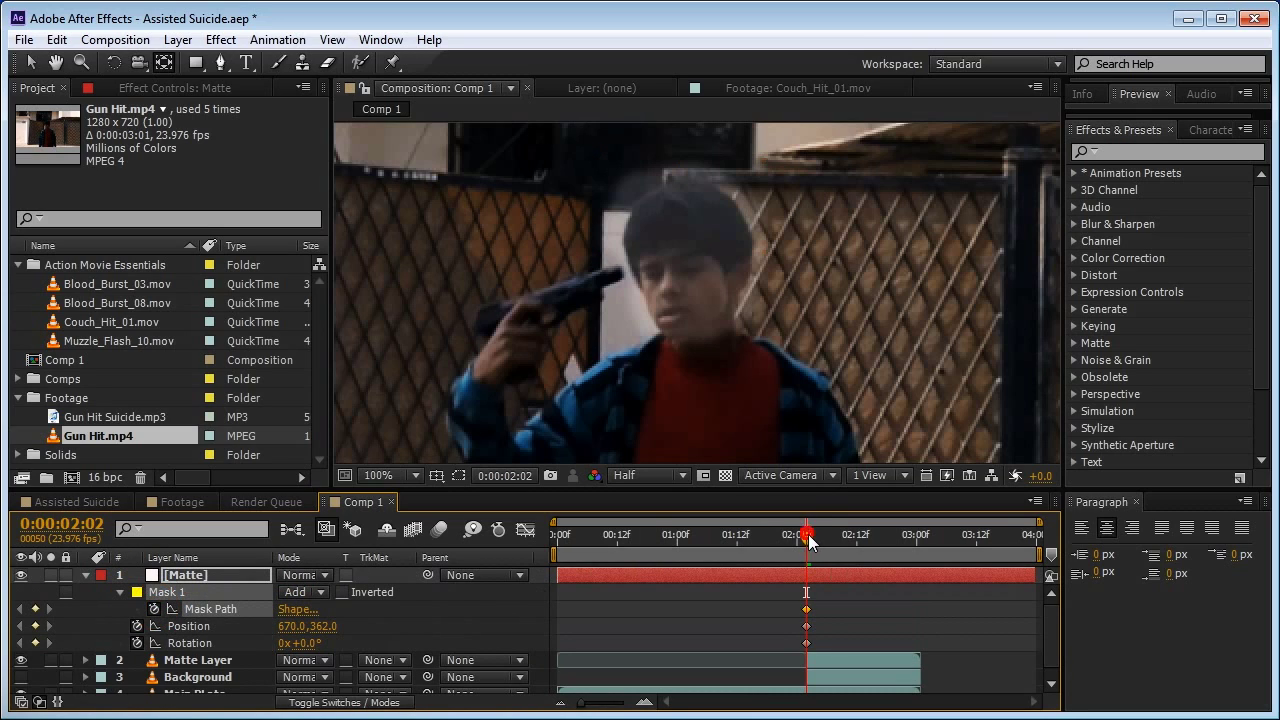
- At 0:00:02:03, rotate the Matte layer to 13° to follow the tilted head, and advance in time
drag(808, 534, 812, 537)
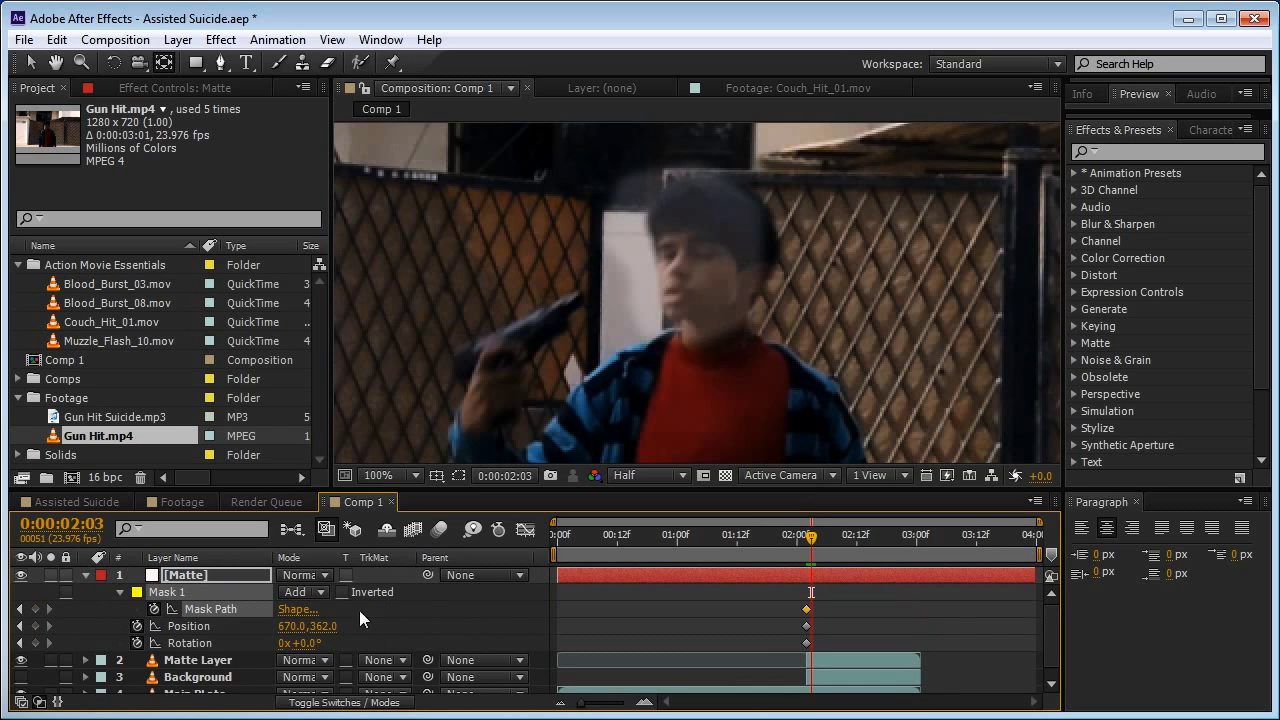
drag(300, 643, 313, 643)
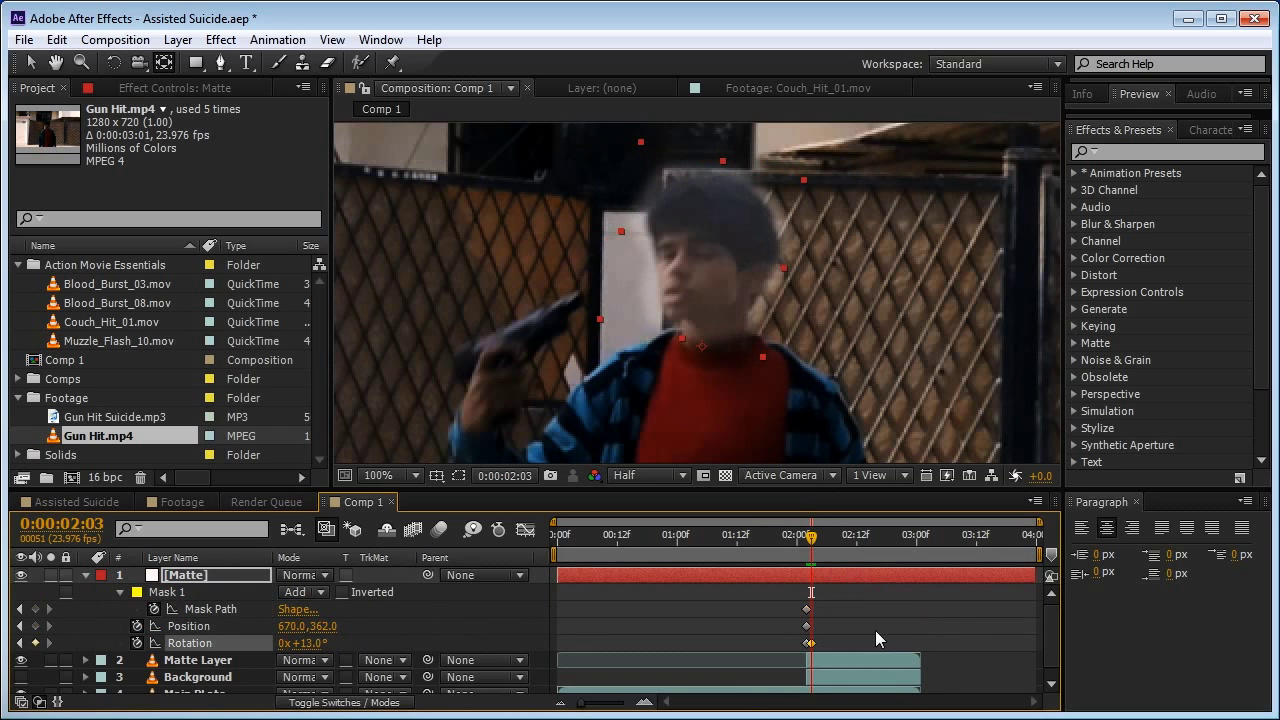
drag(811, 540, 818, 543)
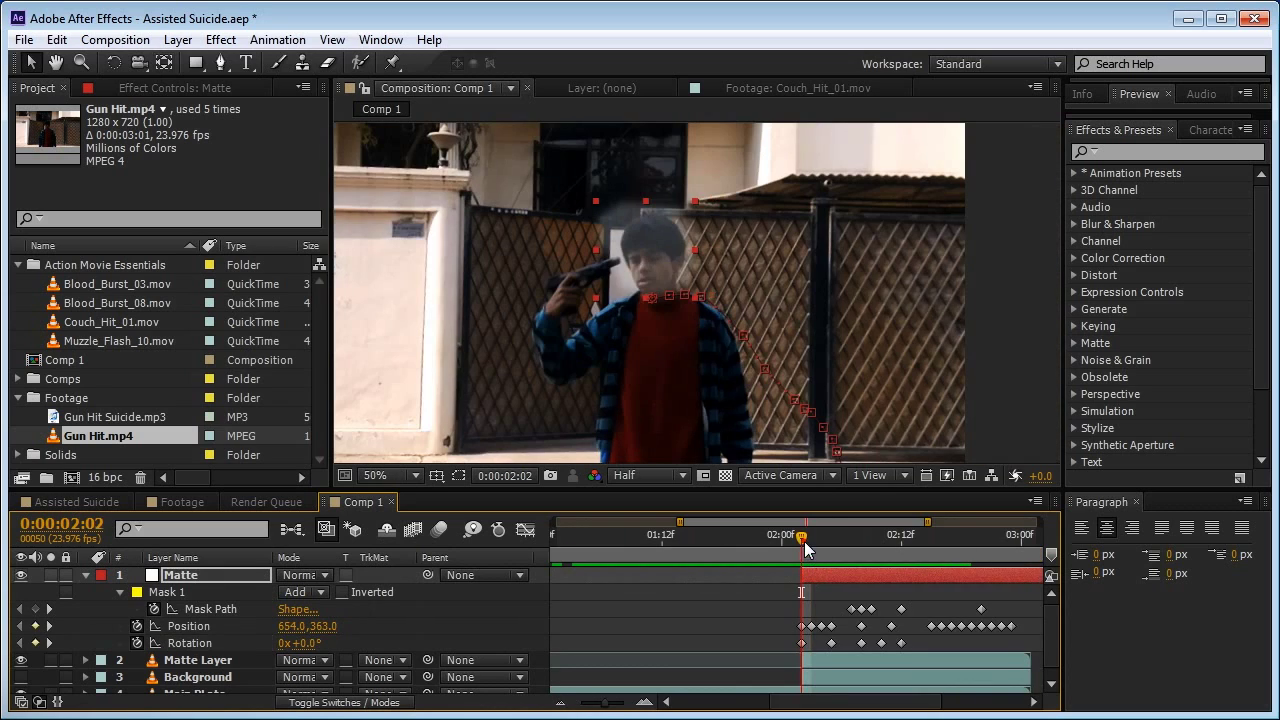
- Scrub through the matte animation to 0:00:02:05, raise the Matte layer's opacity to 100% and collapse its properties
drag(804, 552, 885, 545)
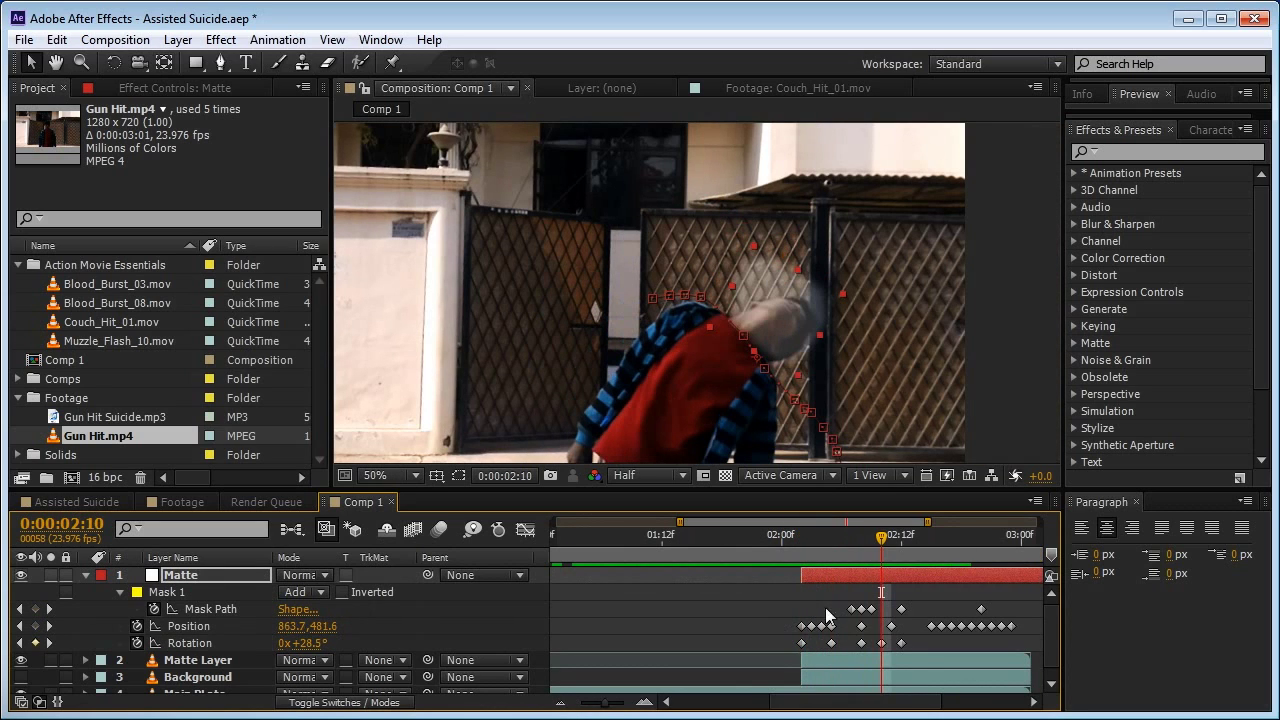
click(831, 535)
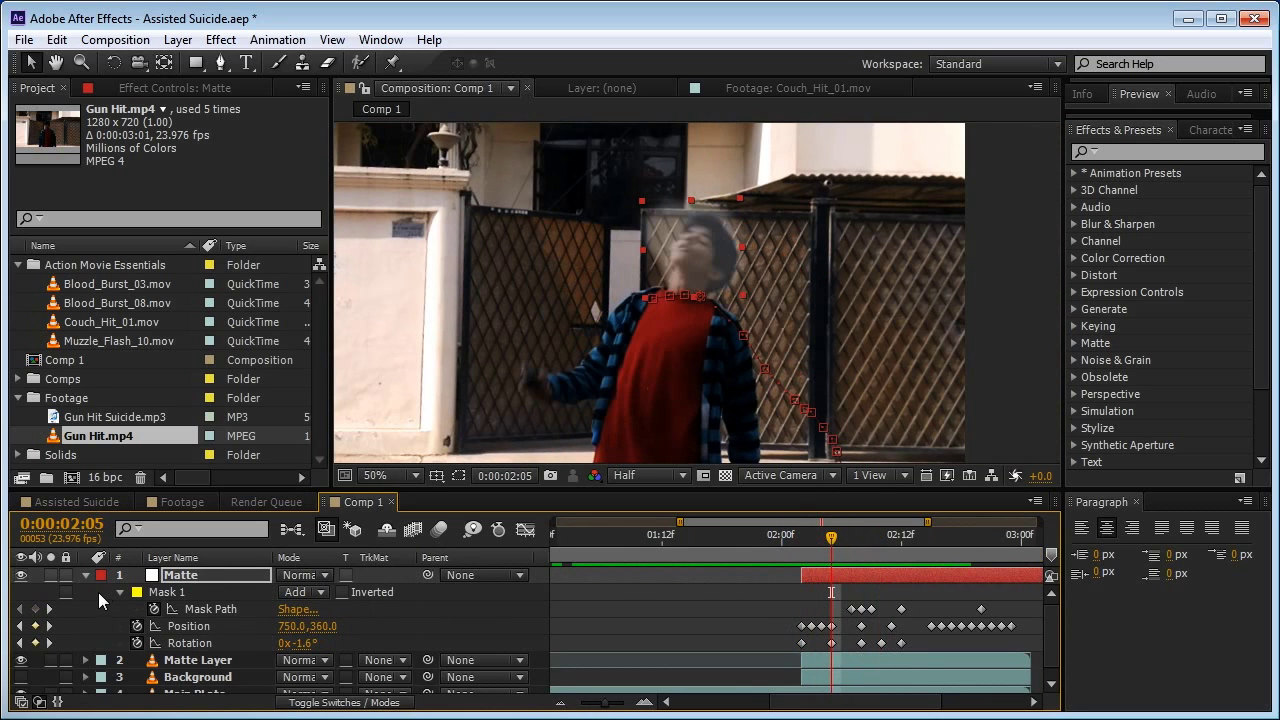
key(t)
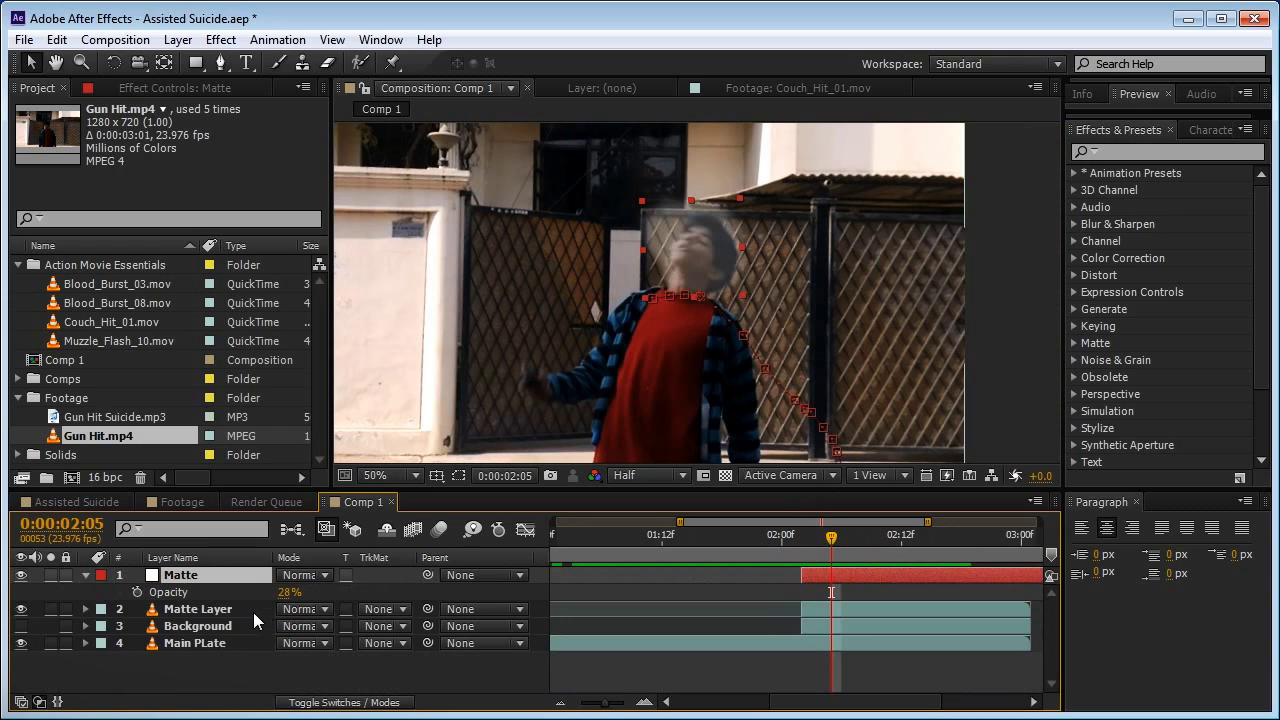
drag(288, 592, 310, 592)
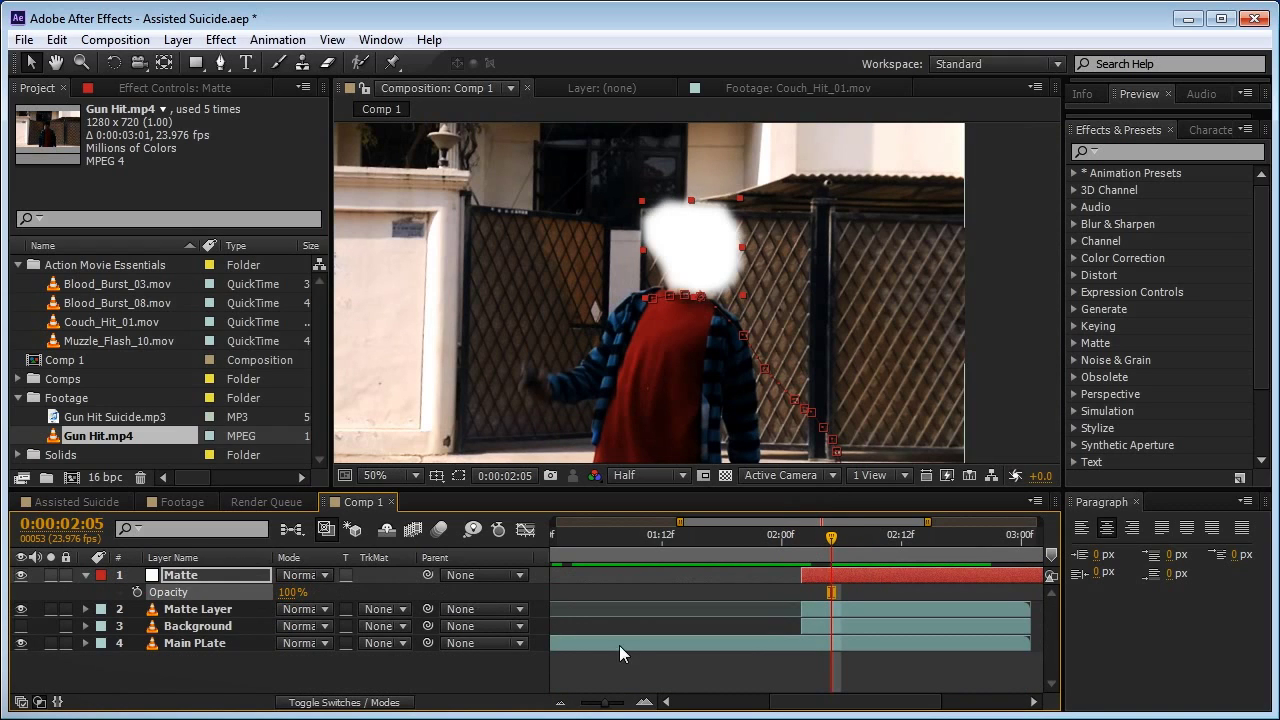
click(447, 667)
click(86, 574)
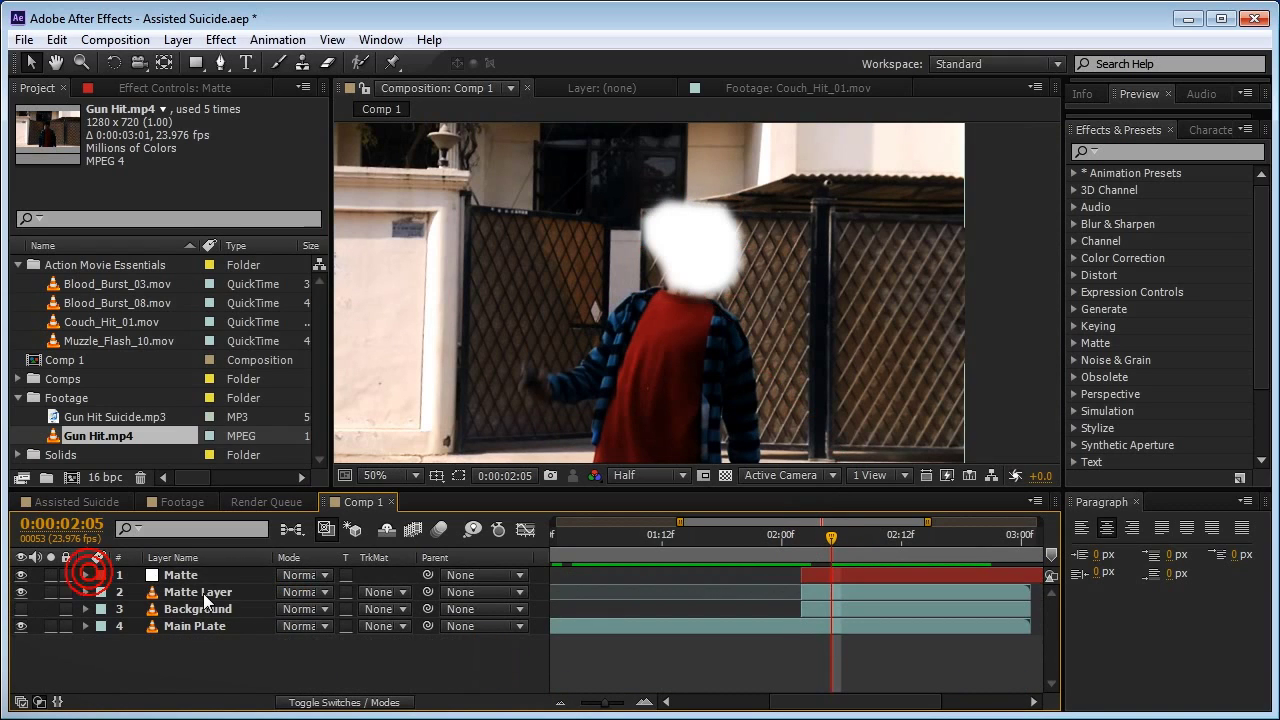
- Set the Matte Layer's track matte to Luma Inverted Matte "Matte" and turn on the Background layer's visibility
click(202, 592)
click(386, 592)
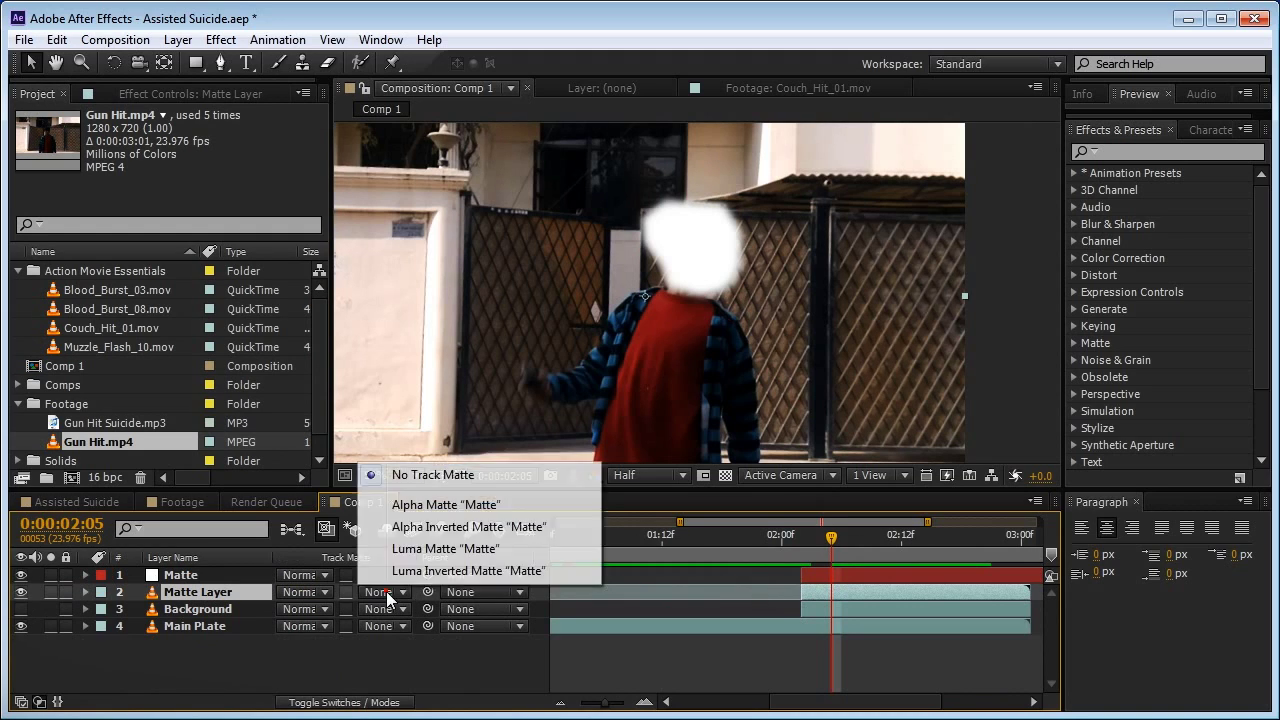
click(397, 571)
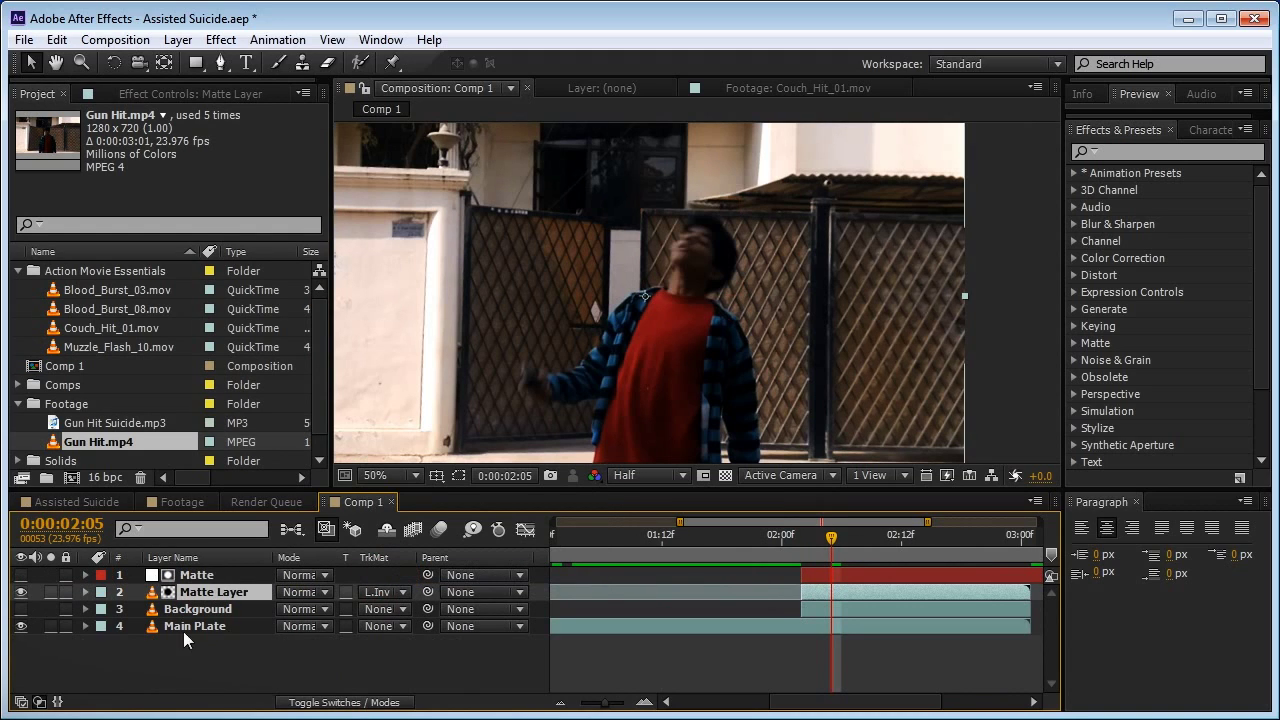
click(21, 609)
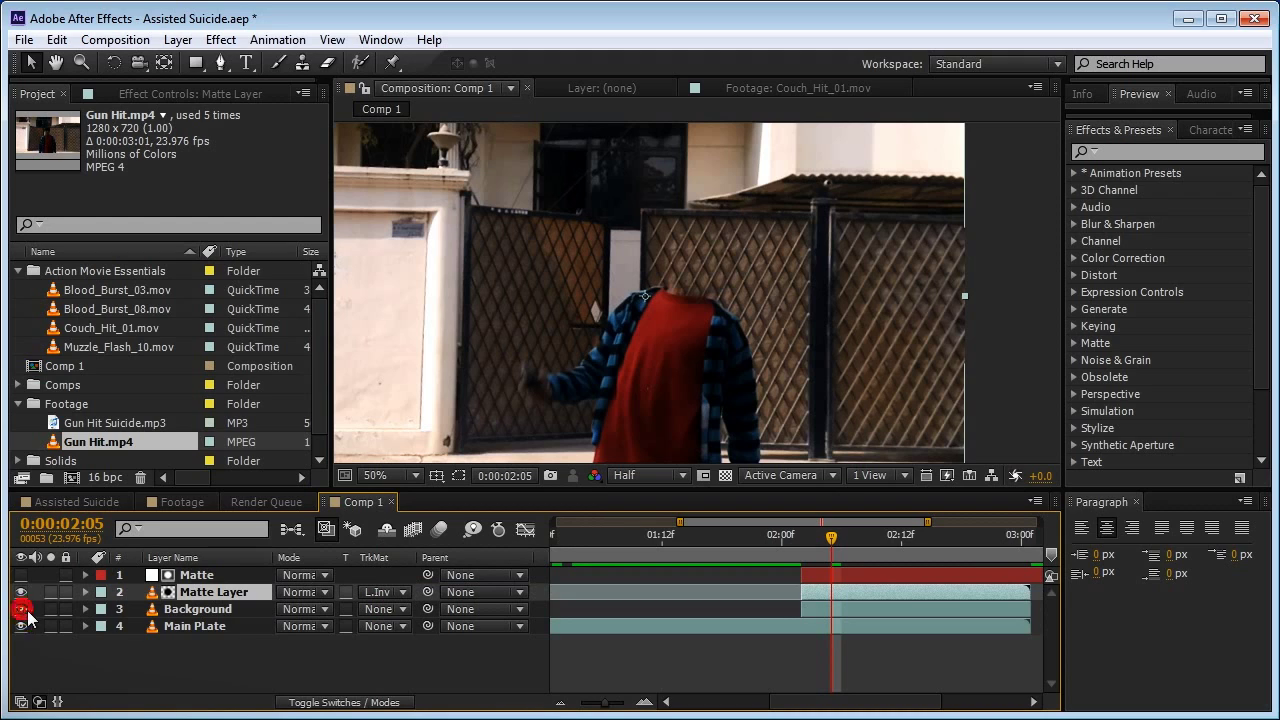
- Examine the actor's neck area up close at 100% zoom and full resolution, with the Matte layer selected
click(808, 568)
scroll(729, 296, up, 2)
click(670, 465)
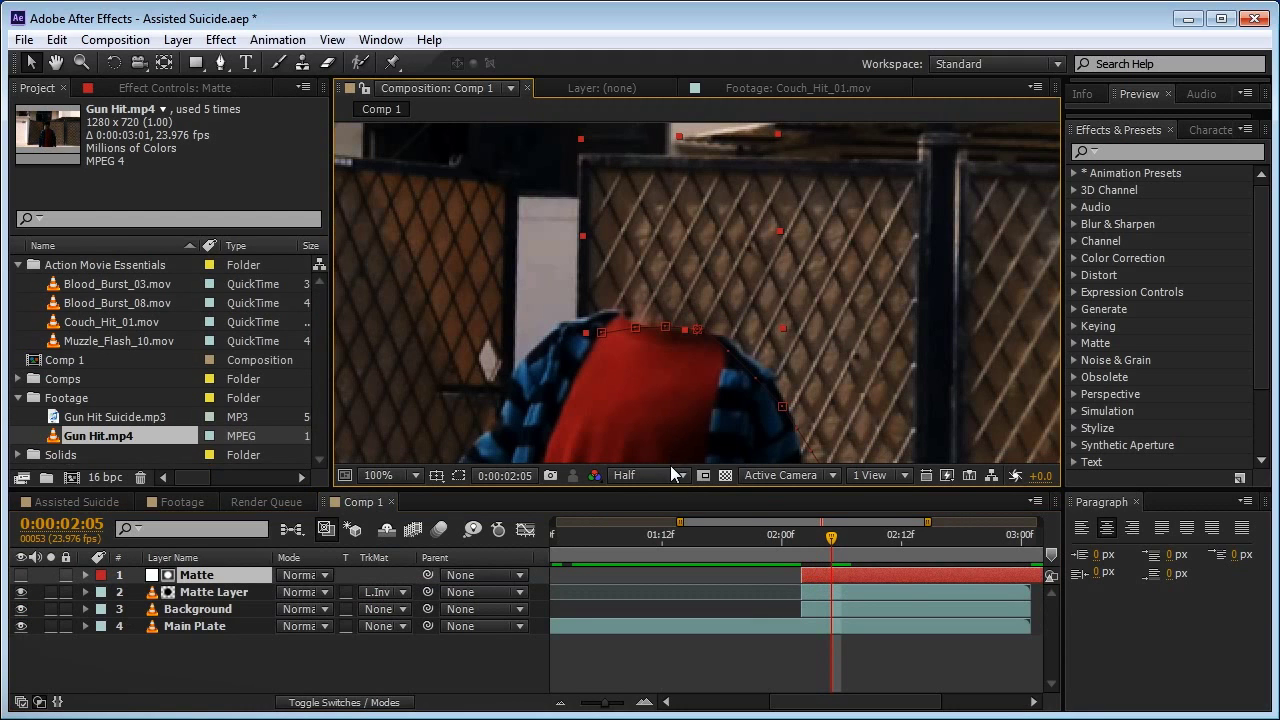
click(640, 447)
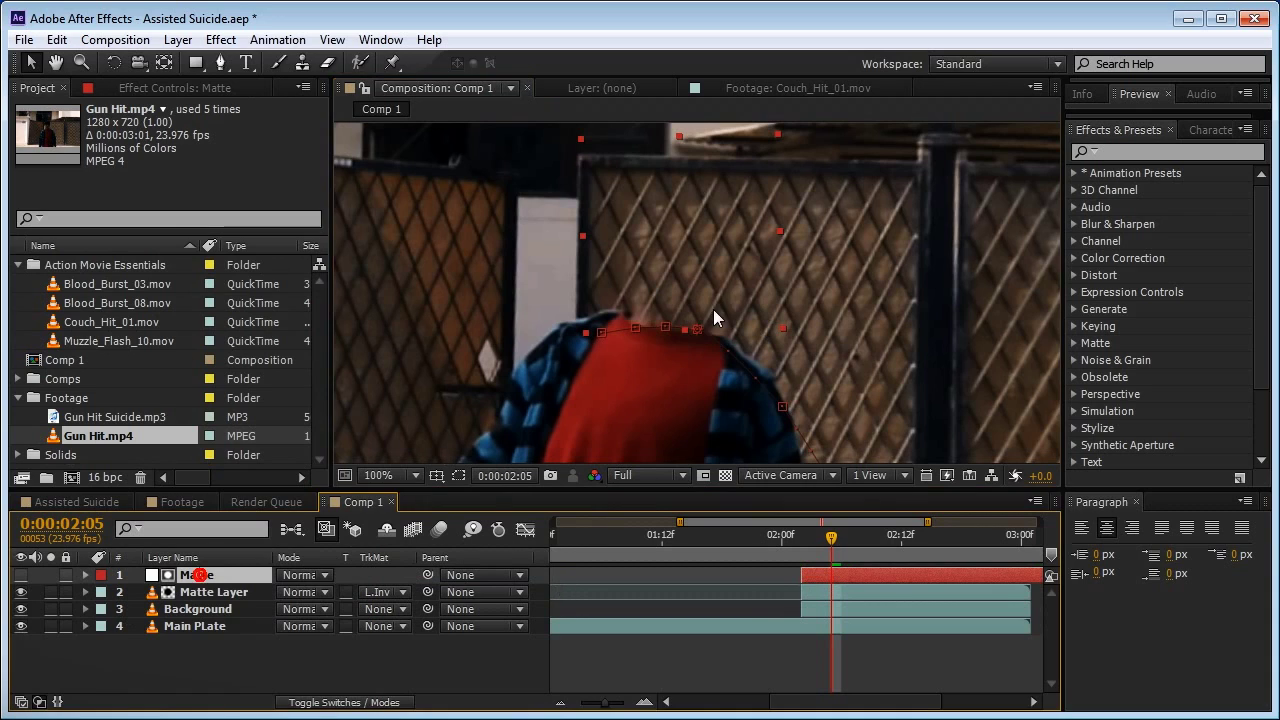
- Increase the mask expansion of the Matte layer's head mask to clean up the neck edge
drag(714, 283, 702, 276)
key(ctrl+z)
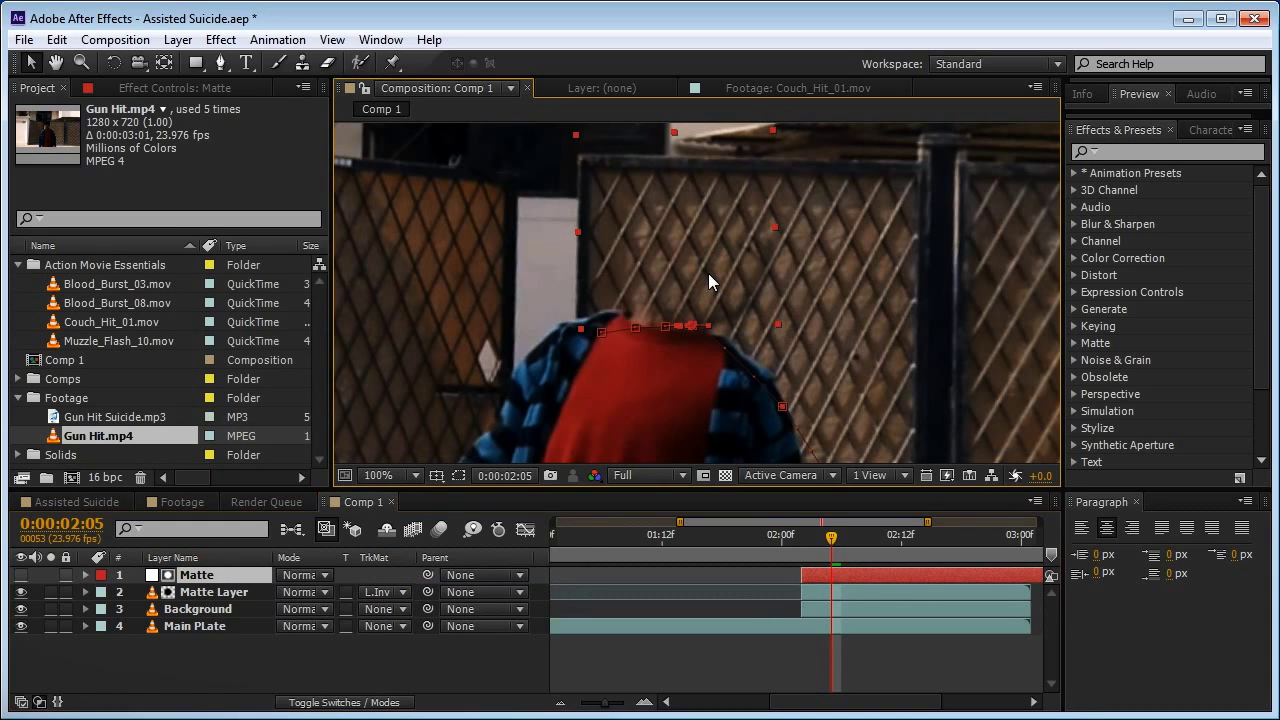
key(m)
key(m)
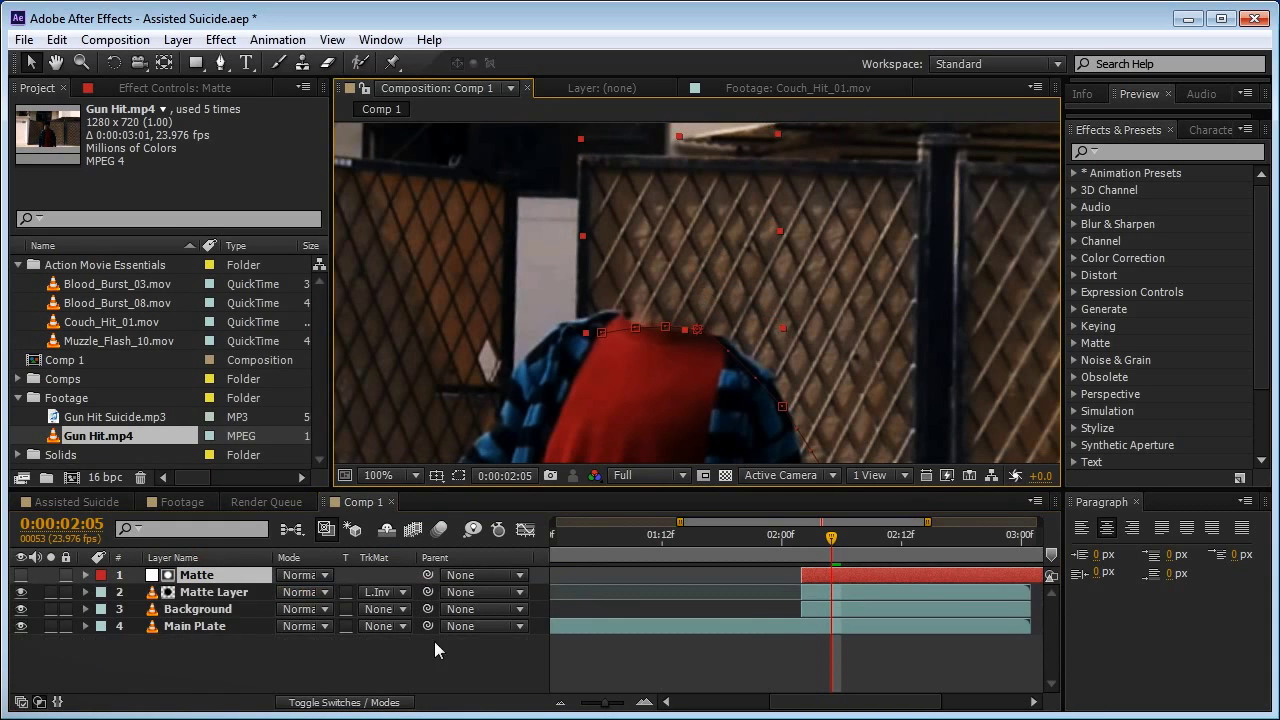
key(m)
key(m)
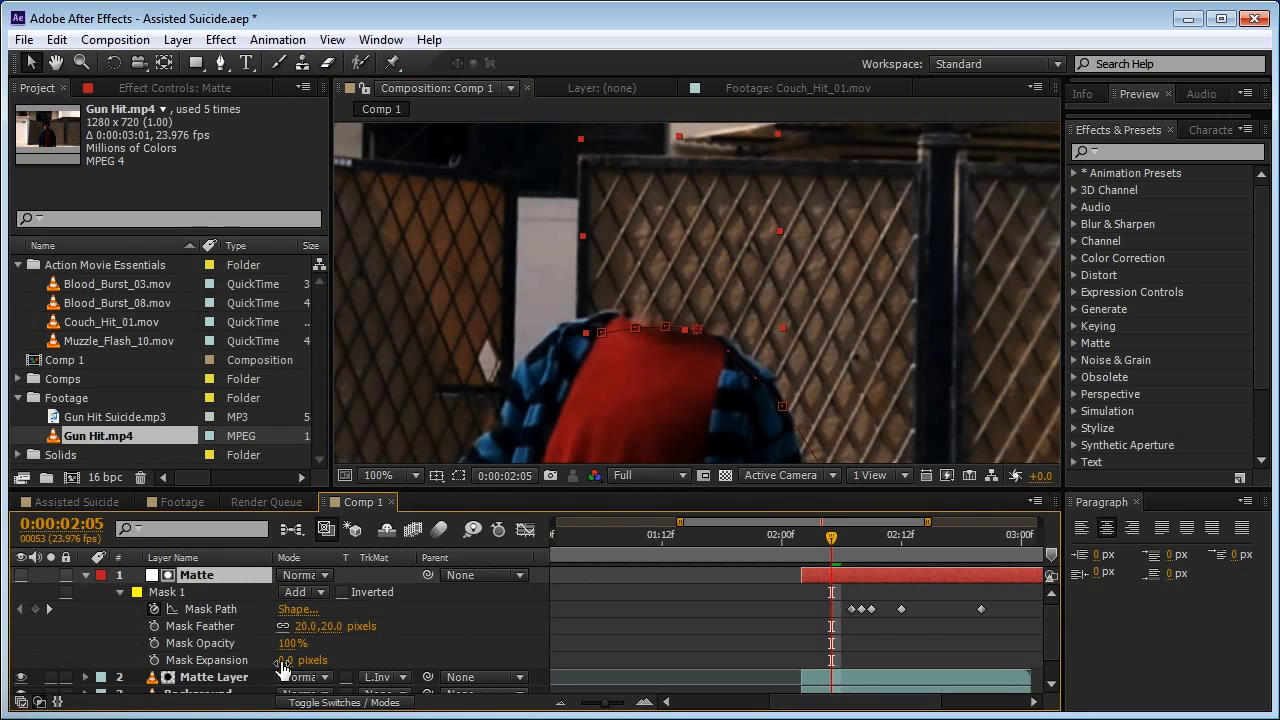
drag(282, 668, 283, 668)
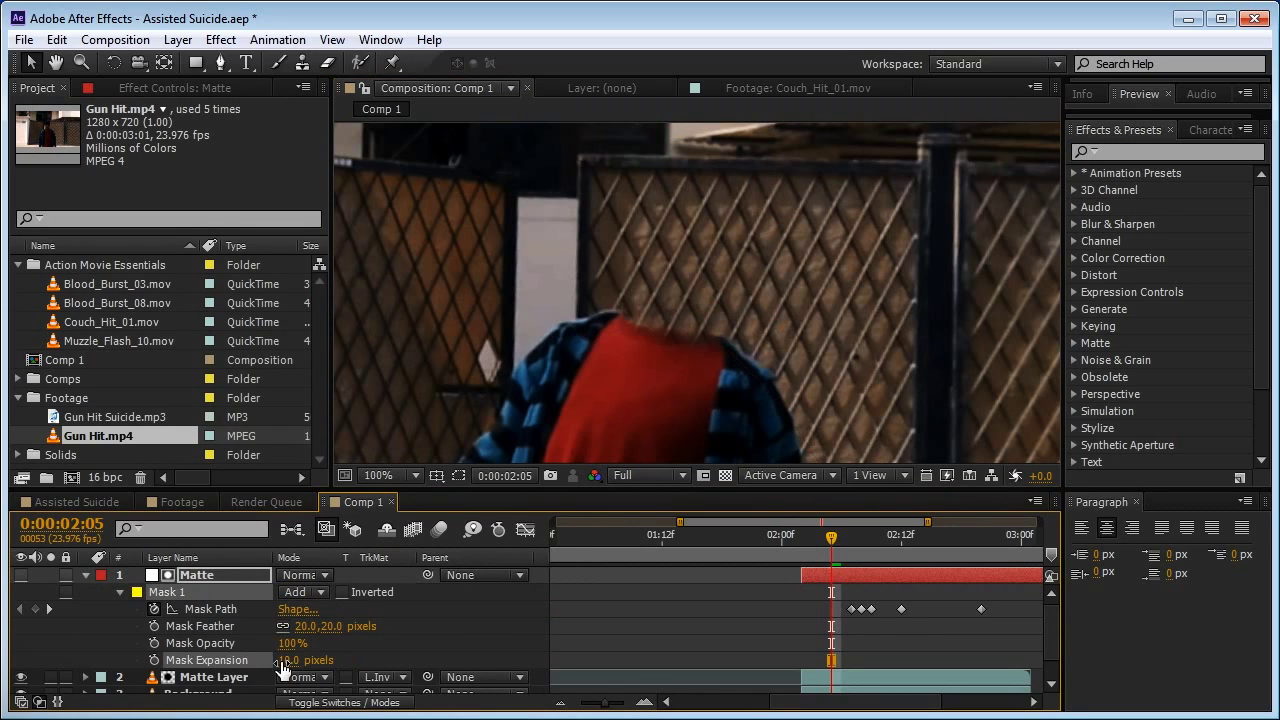
- Collapse the Matte layer's properties and check the removed head across the whole frame by scrubbing past 0:00:02:05
click(404, 646)
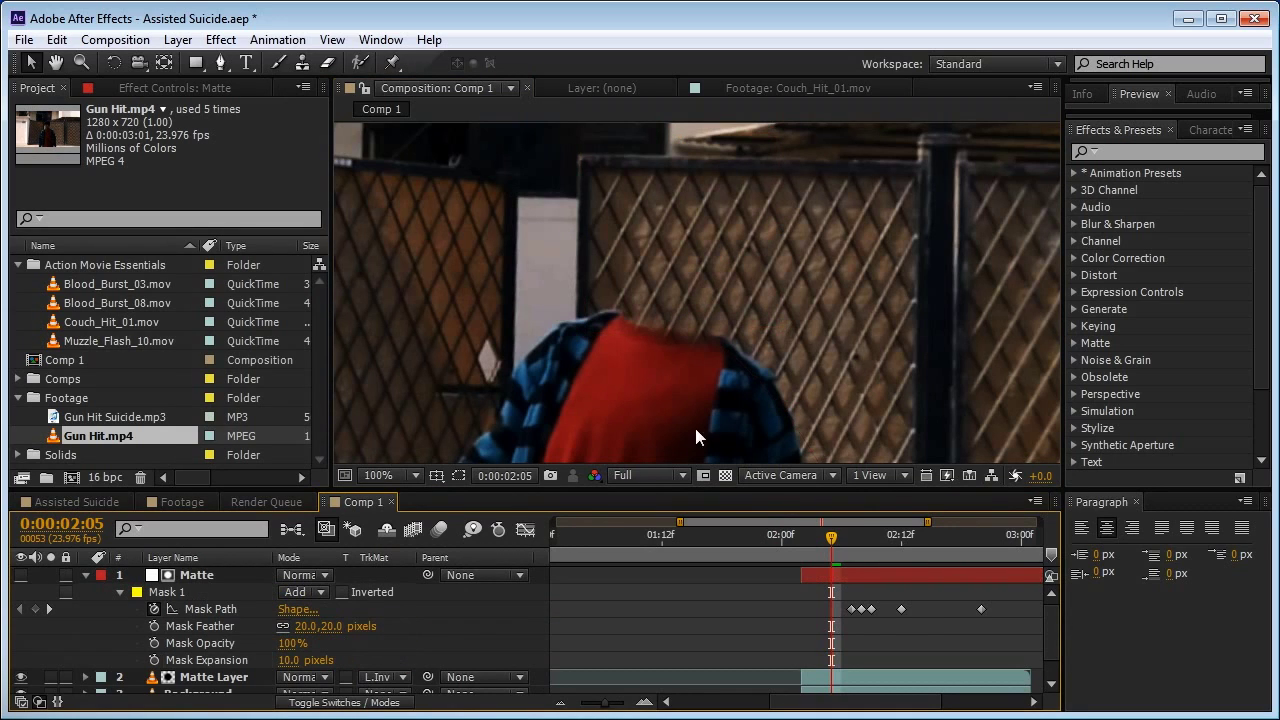
click(85, 575)
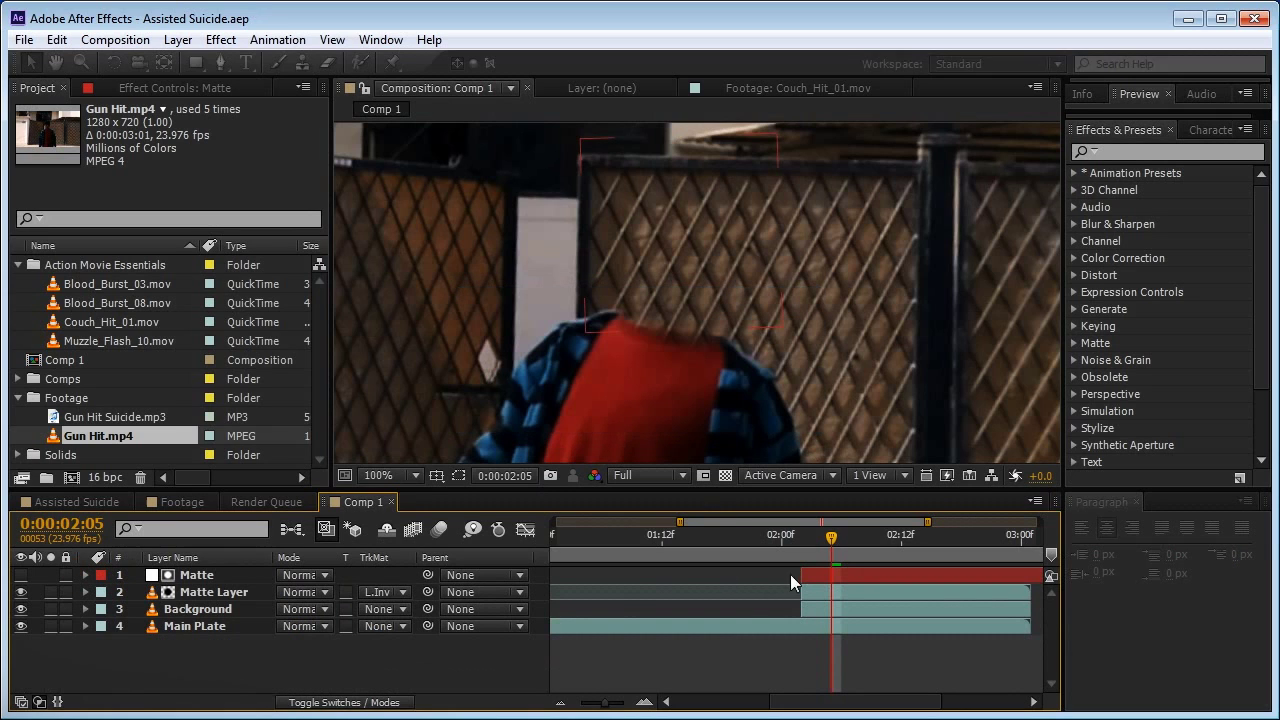
drag(600, 702, 588, 701)
scroll(772, 449, down, 2)
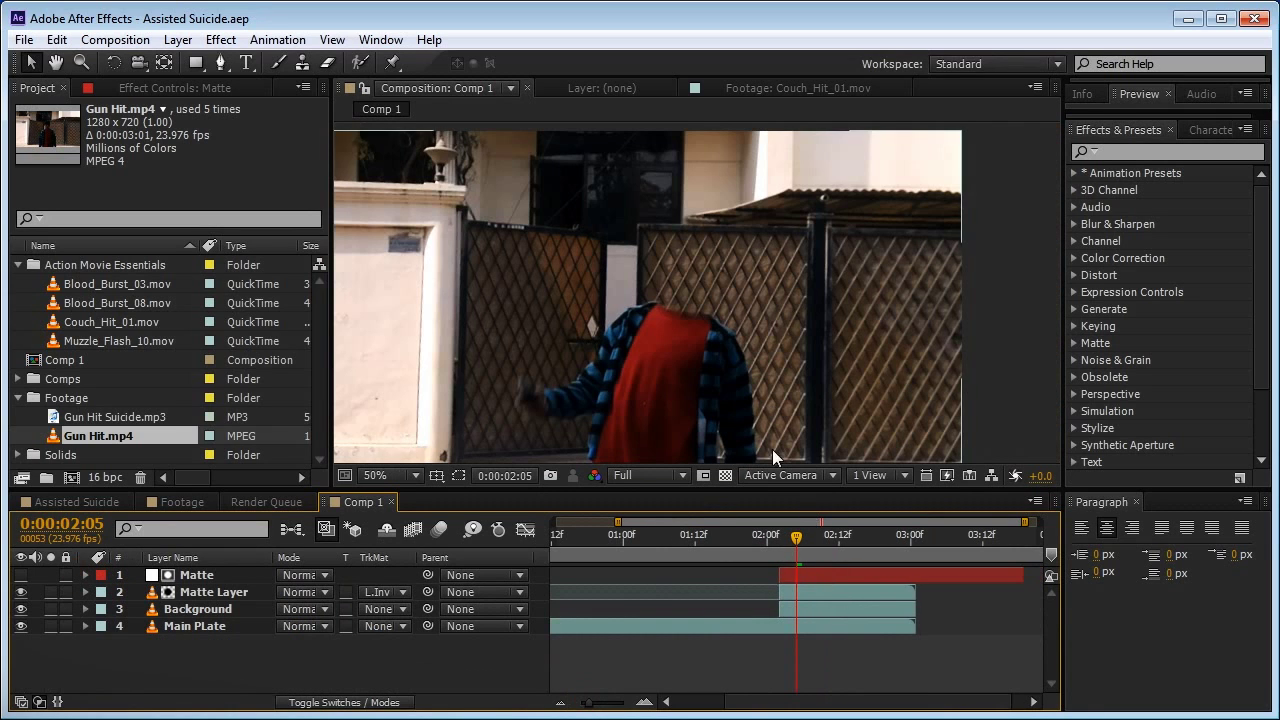
drag(800, 535, 851, 540)
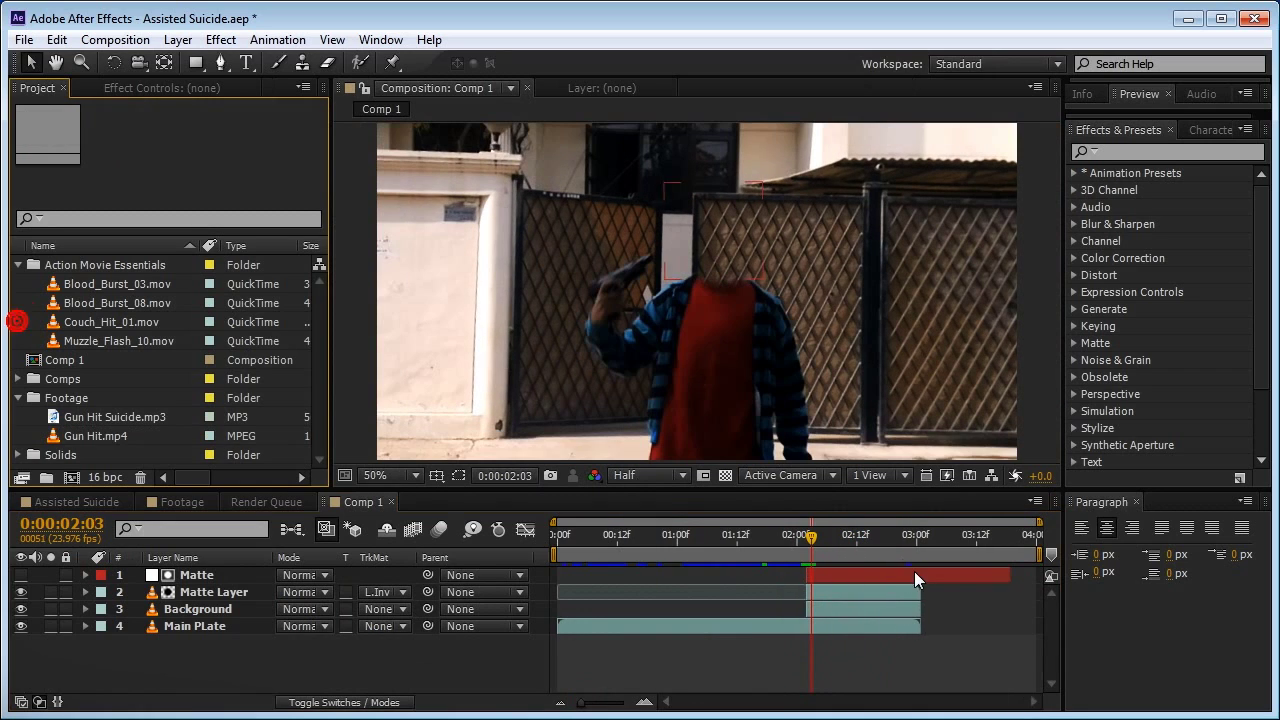
- Add Blood_Burst_03.mov and Blood_Burst_08.mov above the Matte layer, starting at 0:00:02:01
click(117, 287)
shift+click(137, 302)
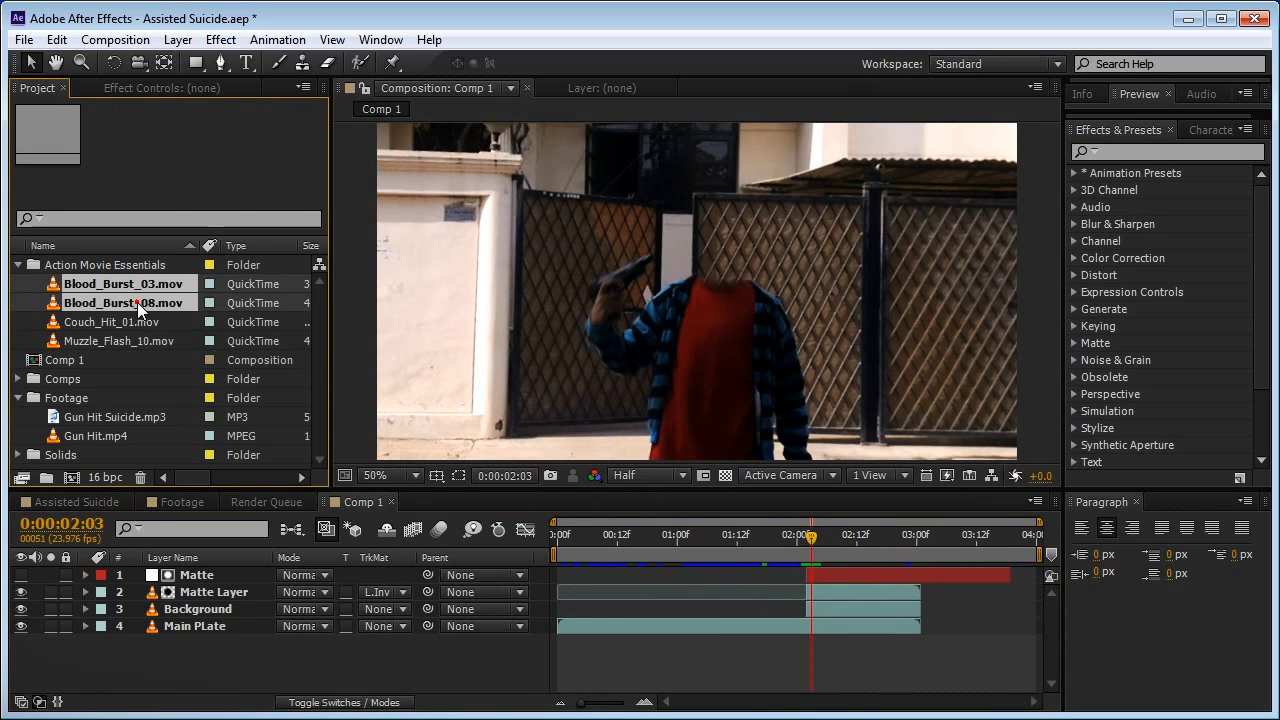
drag(161, 308, 766, 526)
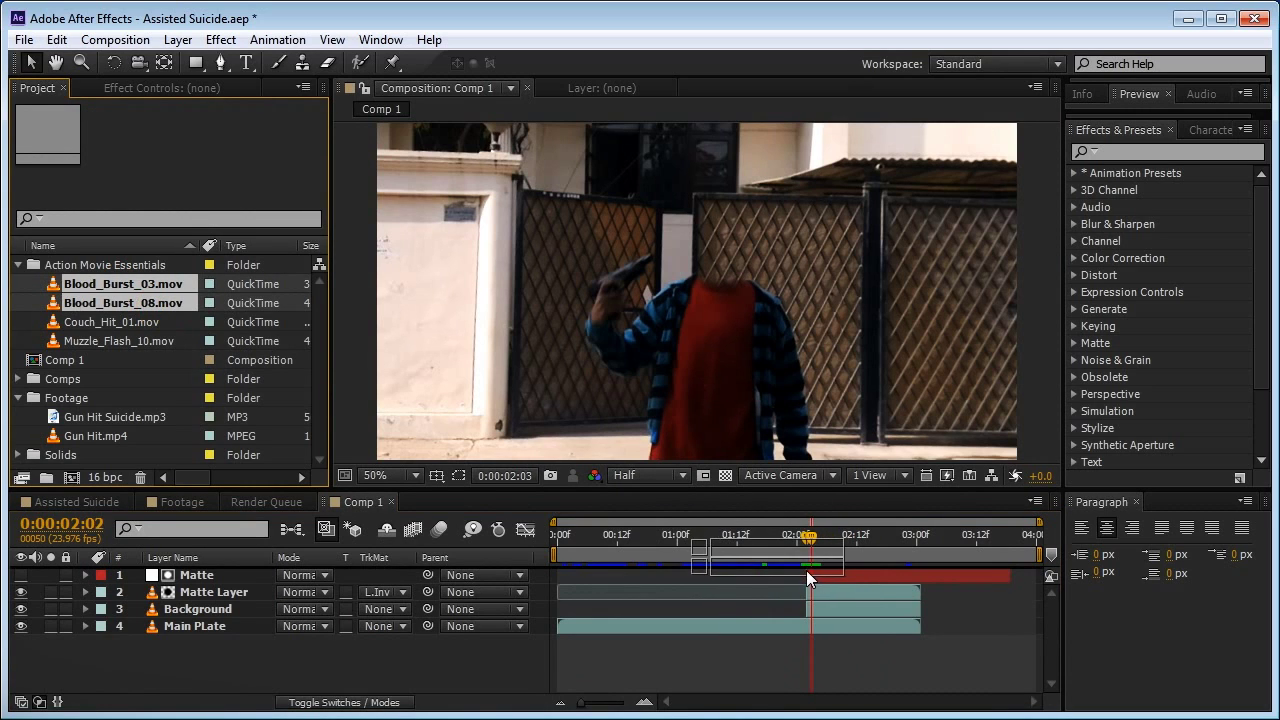
drag(806, 570, 804, 571)
click(645, 703)
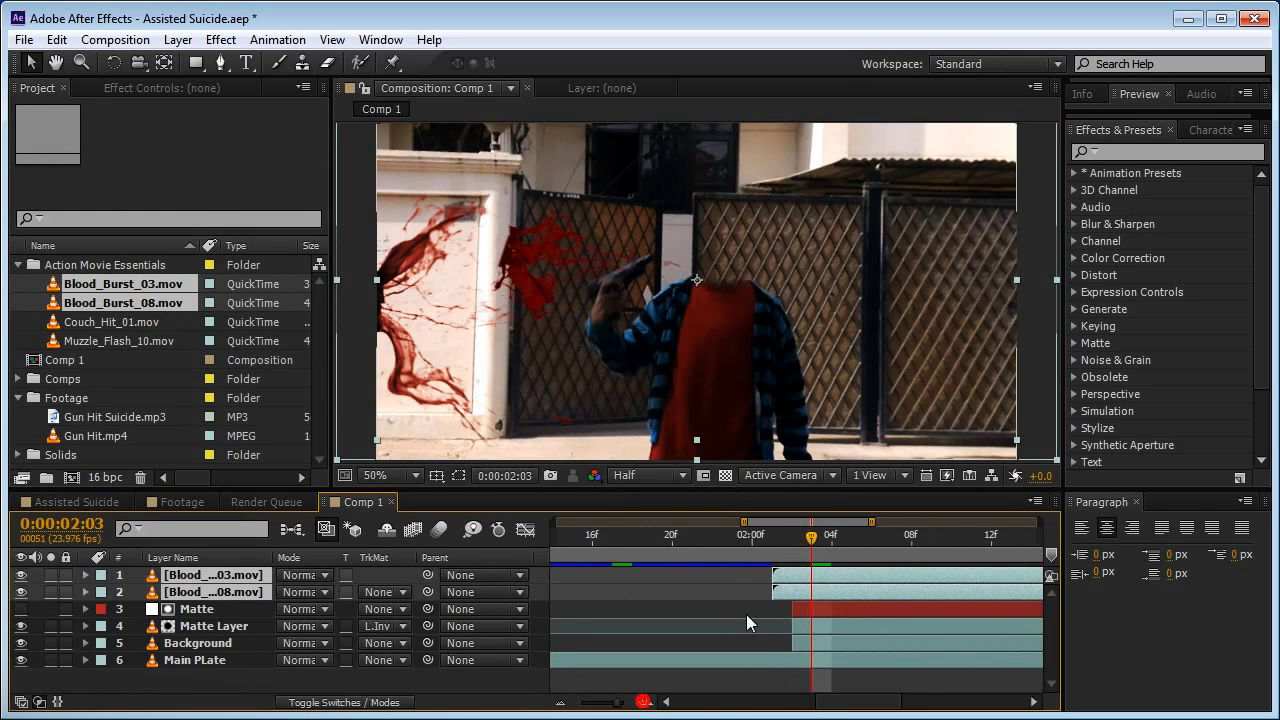
- Position the Blood_Burst_03 layer over the actor's neck and hide the Blood_Burst_08 layer
click(790, 580)
drag(503, 287, 823, 268)
click(784, 588)
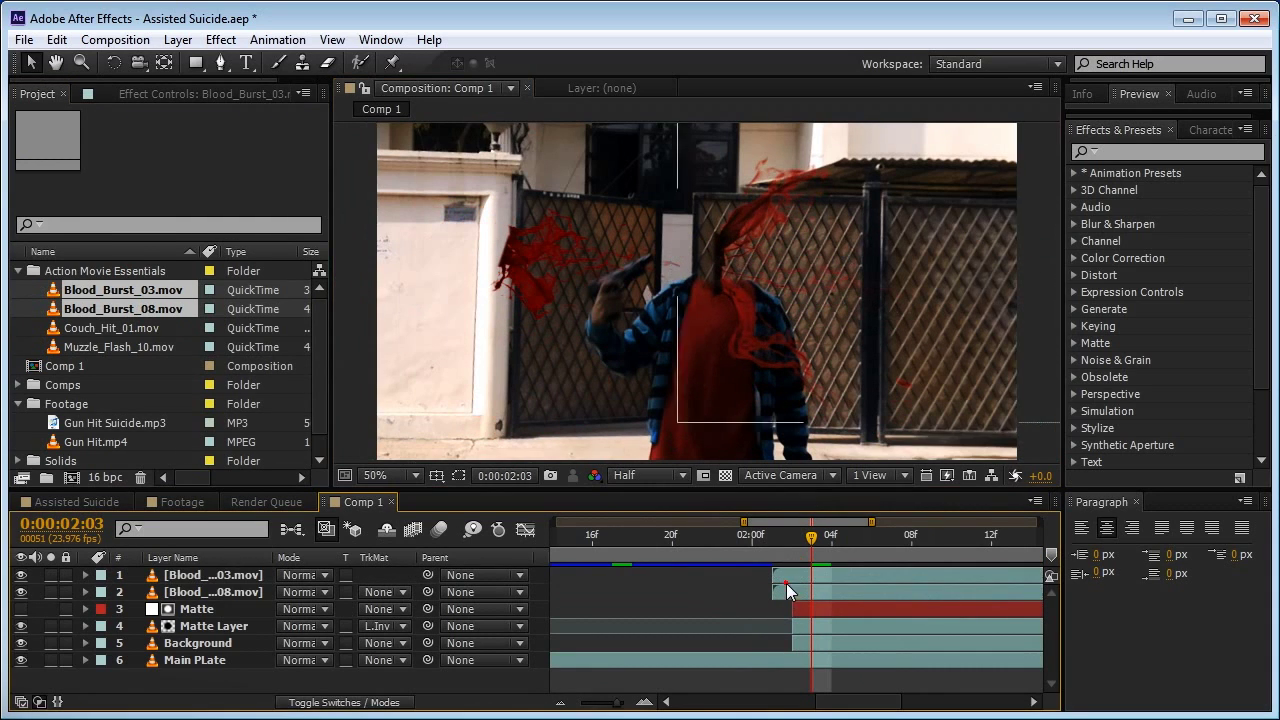
drag(527, 315, 520, 385)
click(21, 592)
click(210, 575)
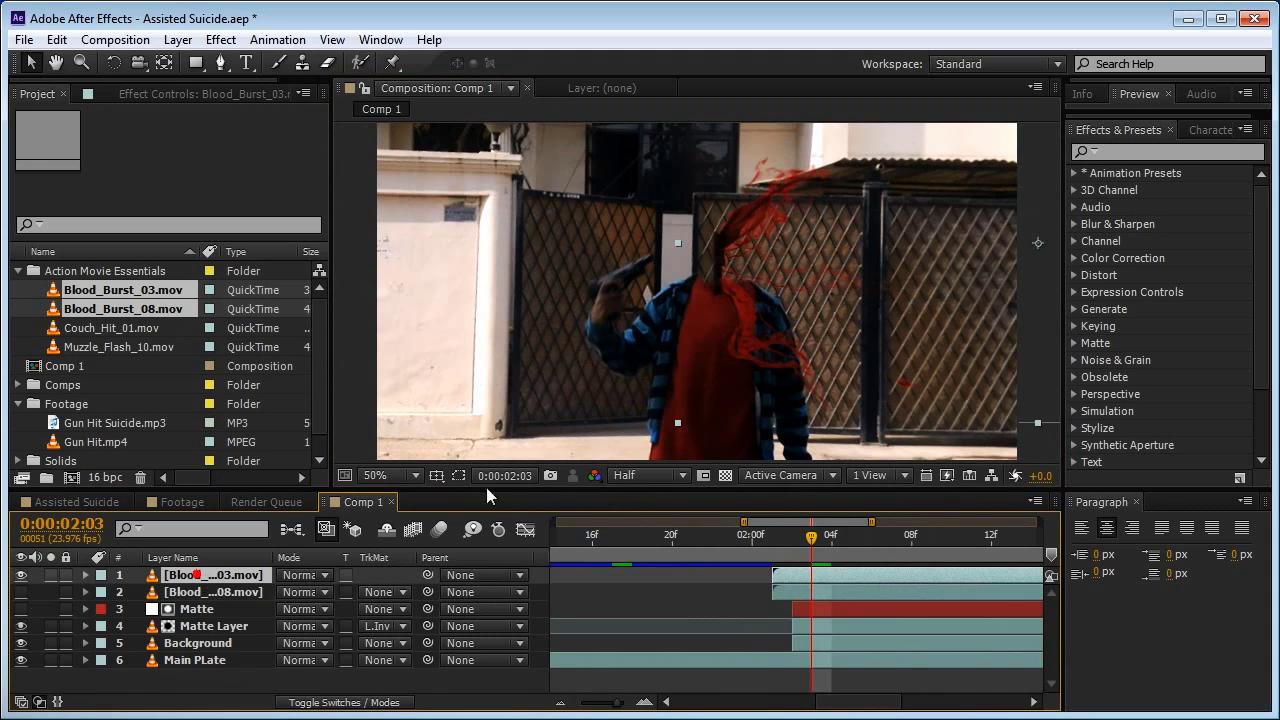
drag(742, 375, 747, 371)
- Scale Blood_Burst_03 down slightly, rotate it 25° and move it back onto the actor's neck
key(s)
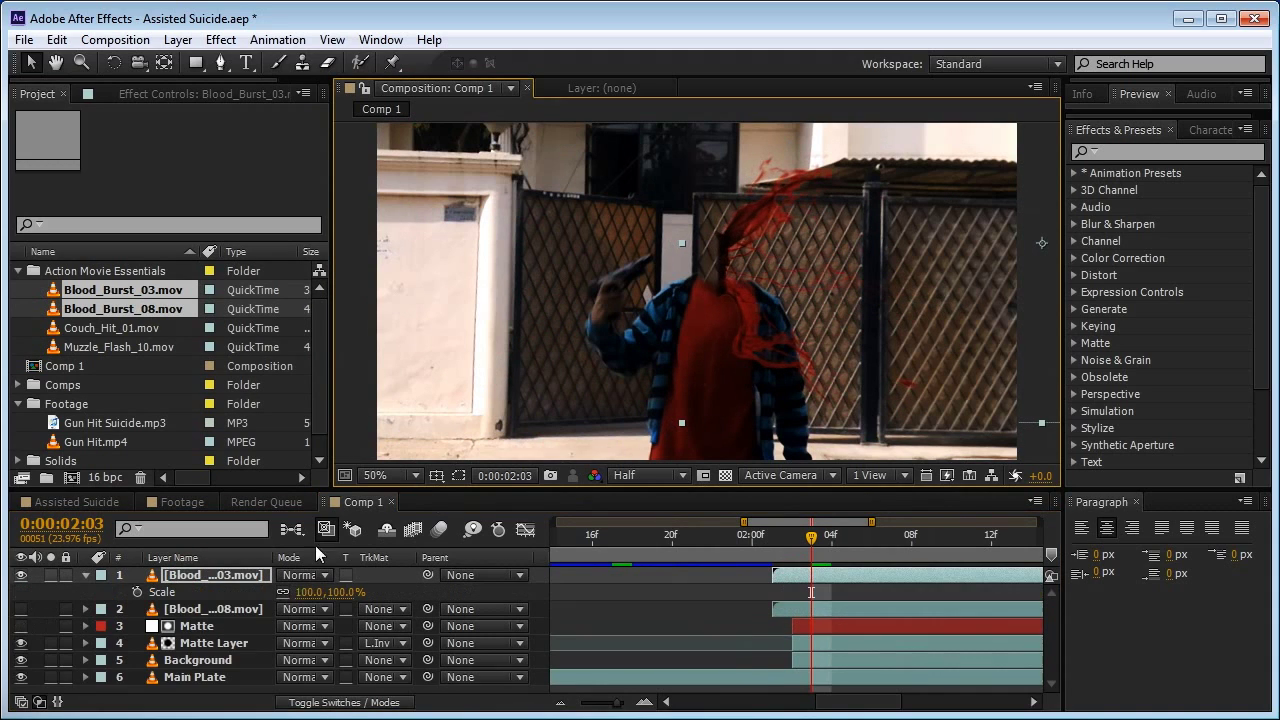
drag(303, 596, 320, 593)
key(r)
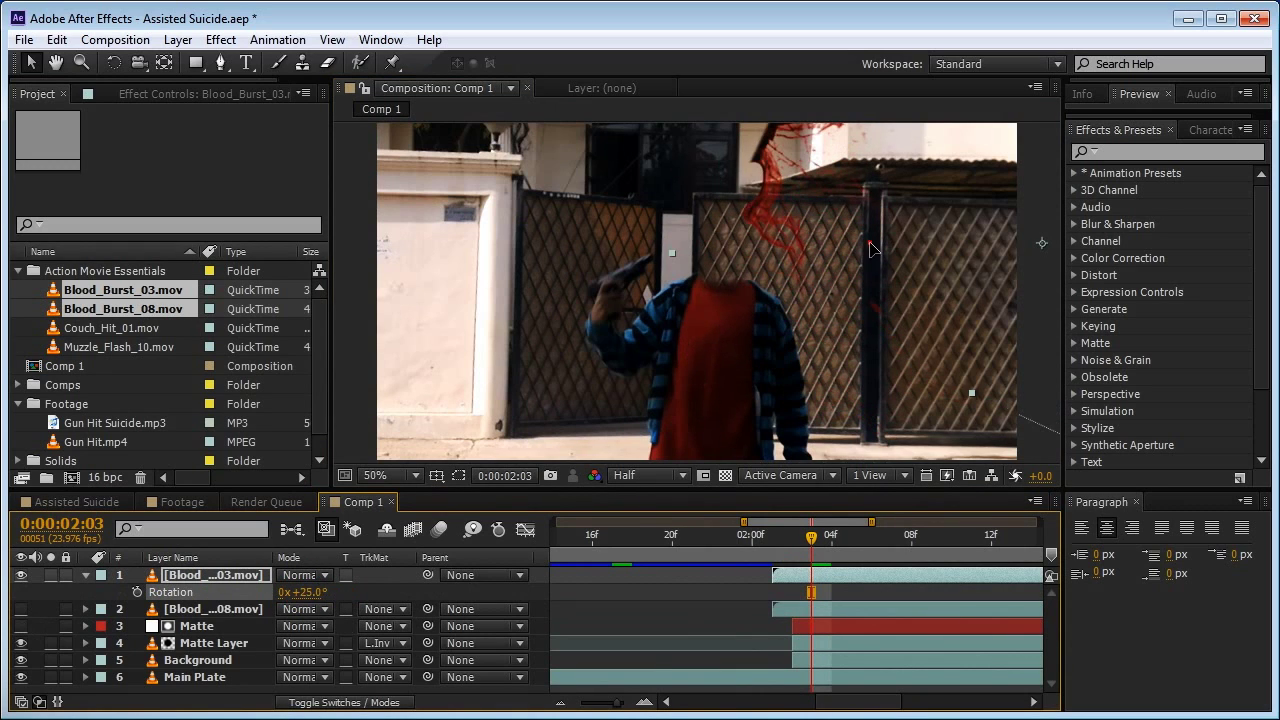
drag(870, 248, 831, 371)
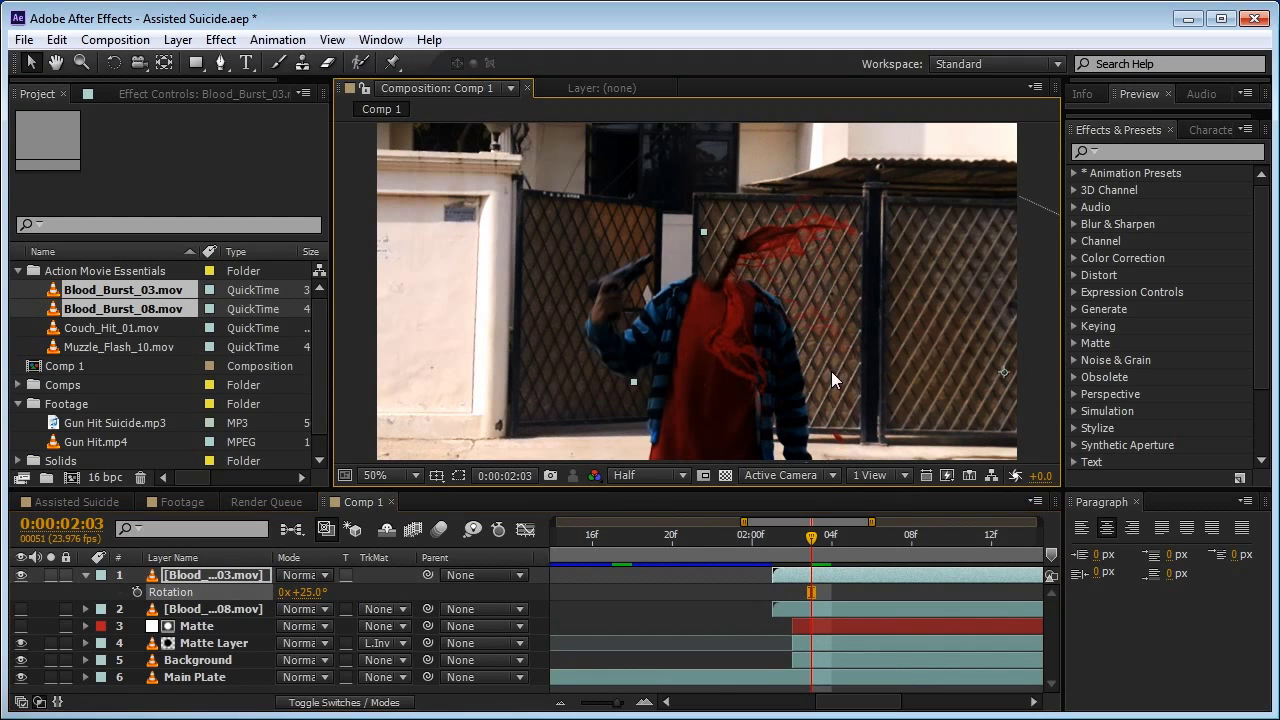
- Apply Curves to Blood_Burst_03 and lower the midpoint of the Red channel curve to darken the blood
click(165, 578)
click(221, 39)
click(240, 80)
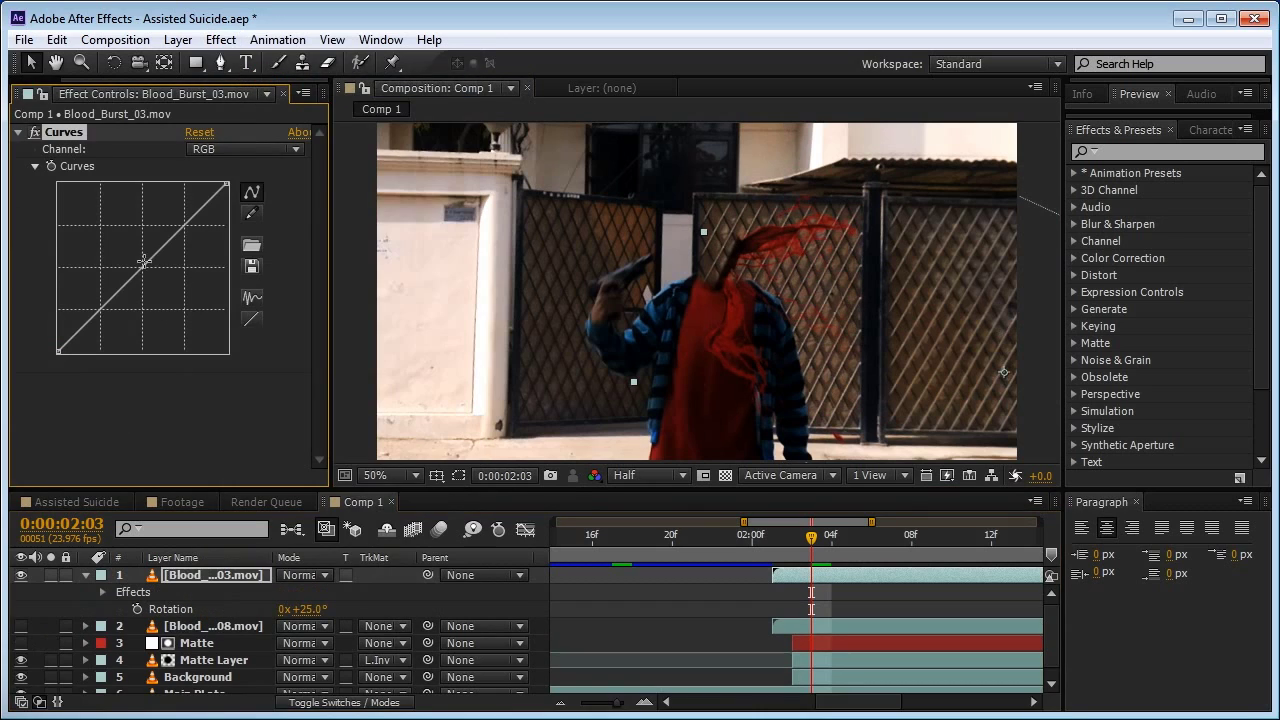
mouse_move(147, 270)
mouse_down()
mouse_move(162, 289)
mouse_move(145, 284)
mouse_up()
click(218, 150)
click(222, 191)
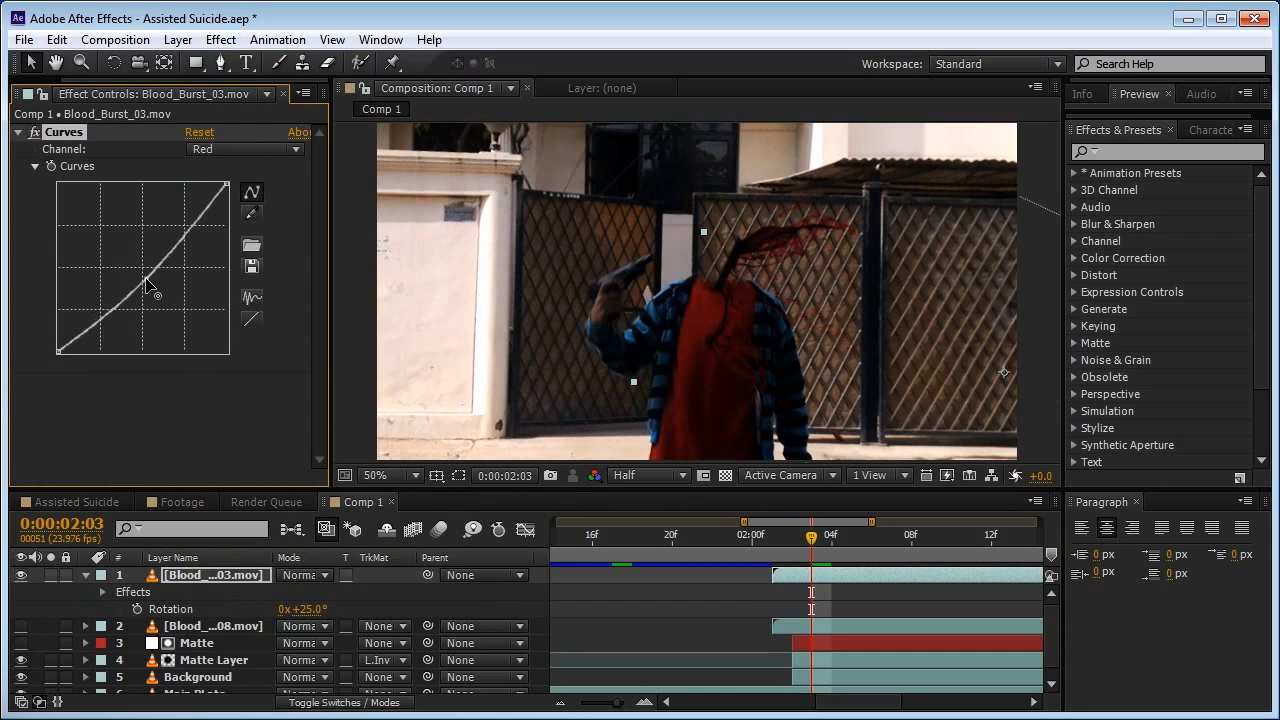
- Turn on the visibility of Blood_Burst_08 and move its splatter over the actor's neck and chest
click(180, 626)
click(20, 627)
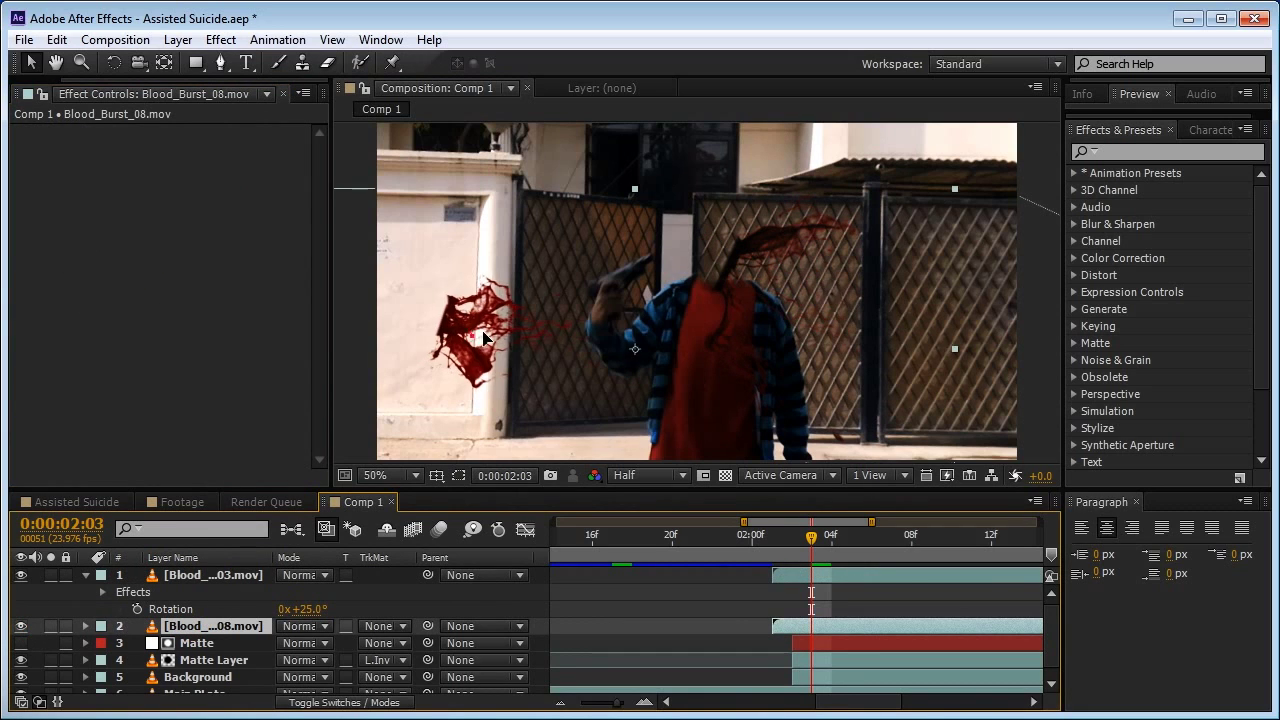
drag(437, 343, 741, 319)
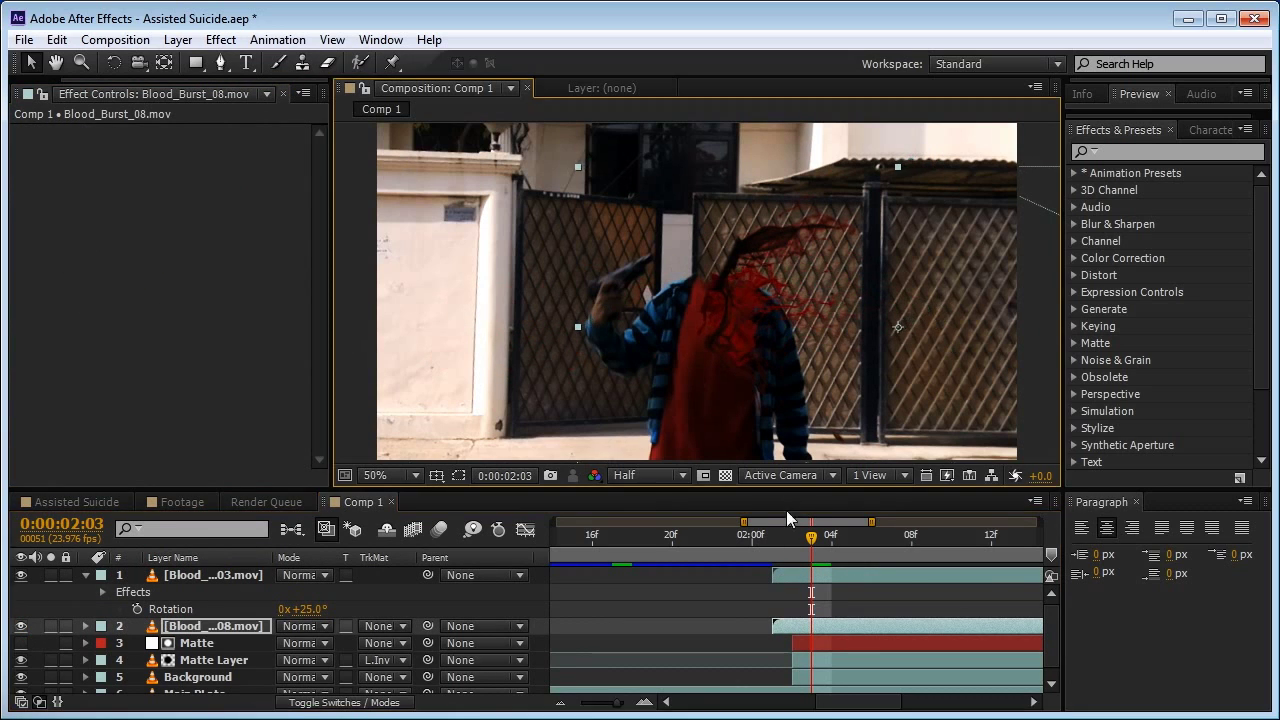
- Preview the blood bursts and shift Blood_Burst_03 slightly up and to the left at its in-point, 0:00:02:01
drag(816, 538, 977, 541)
key(KP_0)
key(Escape)
key(i)
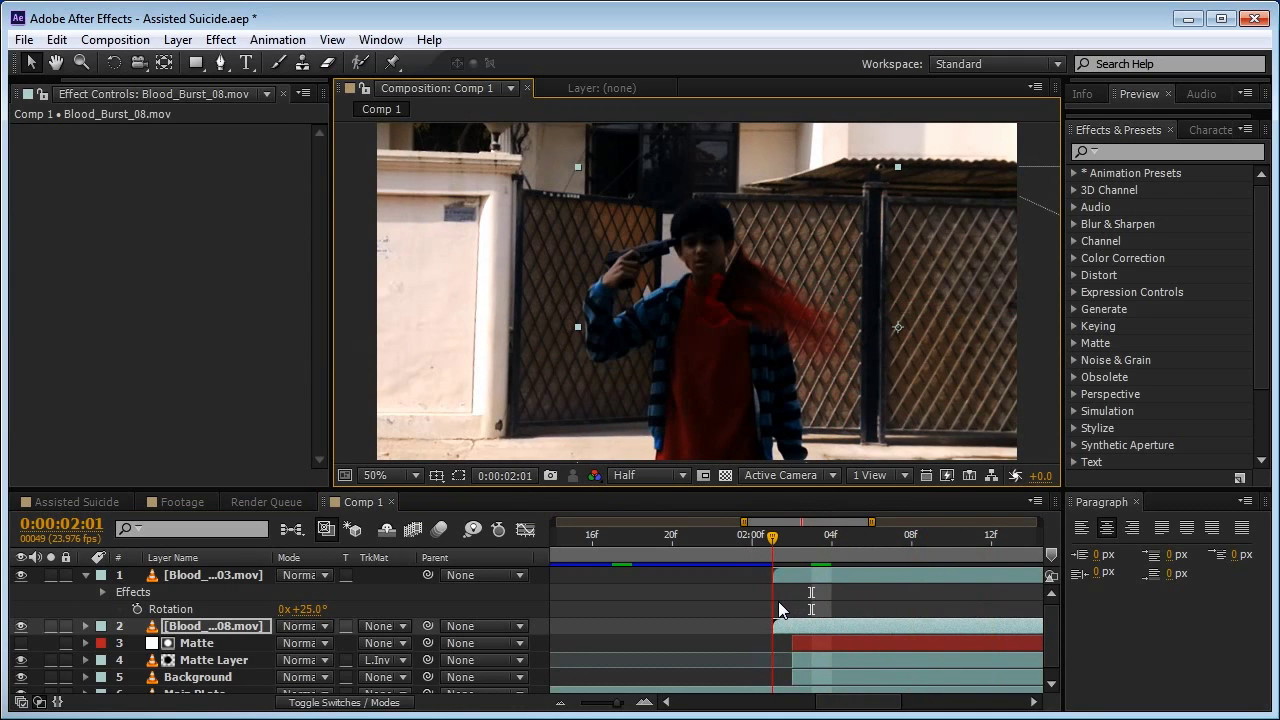
click(797, 569)
drag(799, 354, 781, 338)
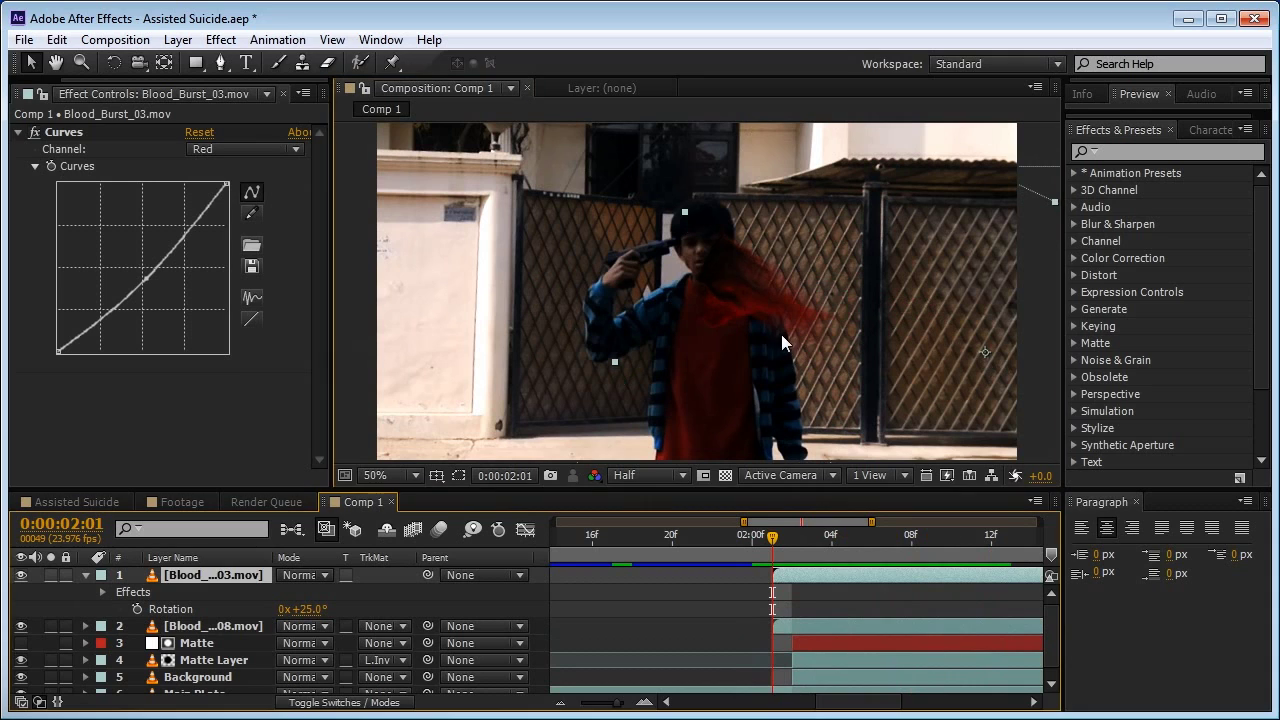
- Apply Curves to Blood_Burst_08 and lower the midpoint of the Blue channel curve to darken the blood
click(788, 626)
click(220, 39)
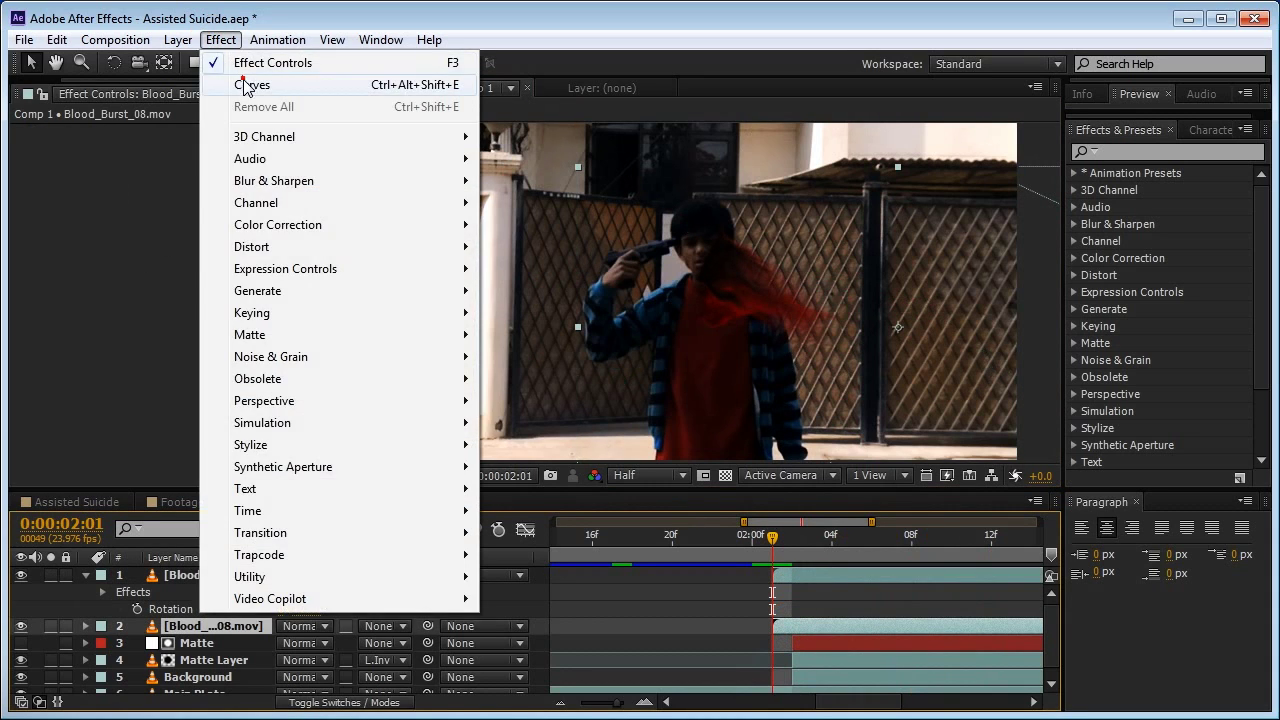
click(171, 86)
mouse_move(143, 268)
mouse_down()
mouse_move(170, 278)
mouse_move(136, 261)
mouse_move(153, 269)
mouse_move(138, 245)
mouse_move(170, 270)
mouse_move(138, 290)
mouse_move(154, 278)
mouse_up()
click(245, 149)
click(217, 237)
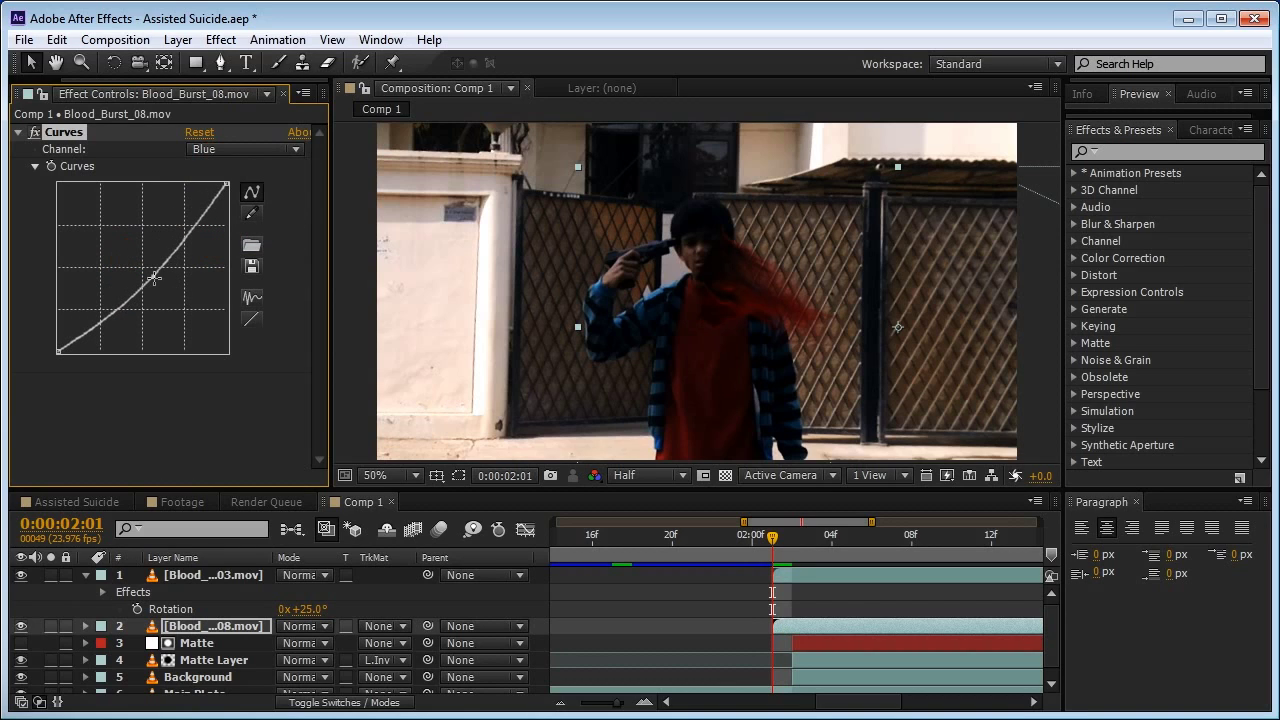
- Time-stretch both blood burst layers with a stretch factor of 70, held in place at the layer in-point
click(565, 704)
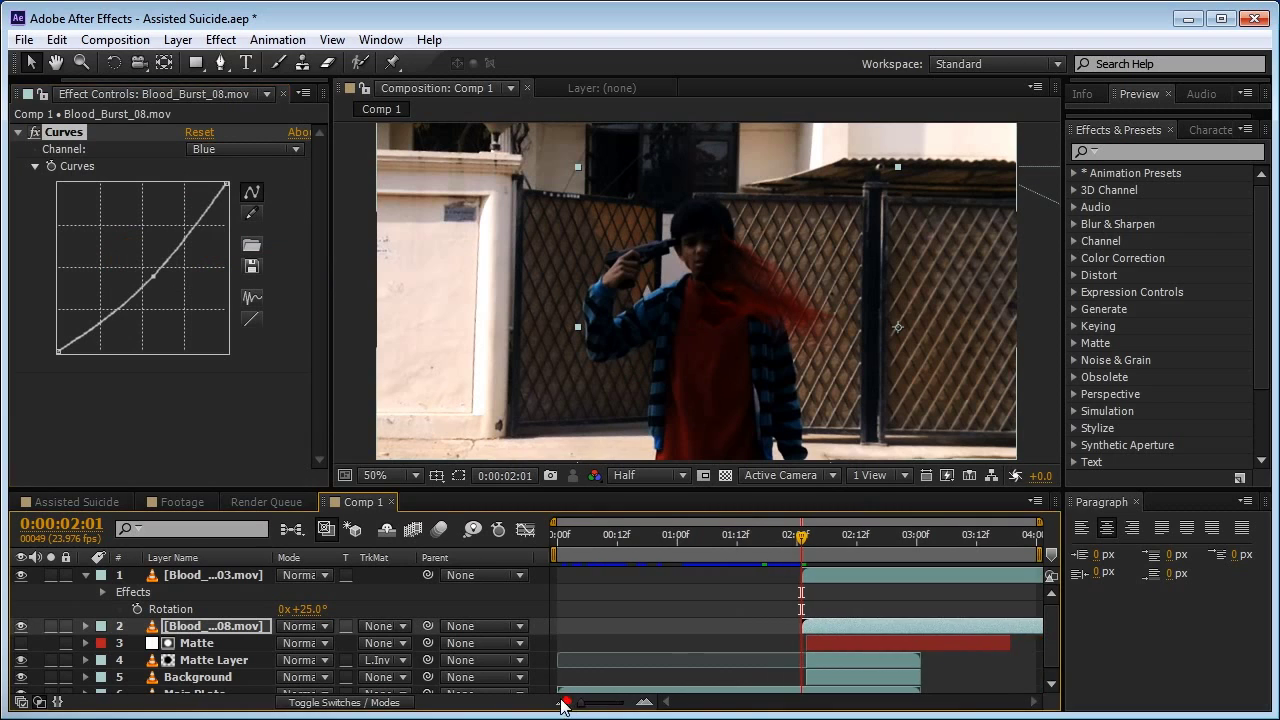
click(86, 577)
click(215, 575)
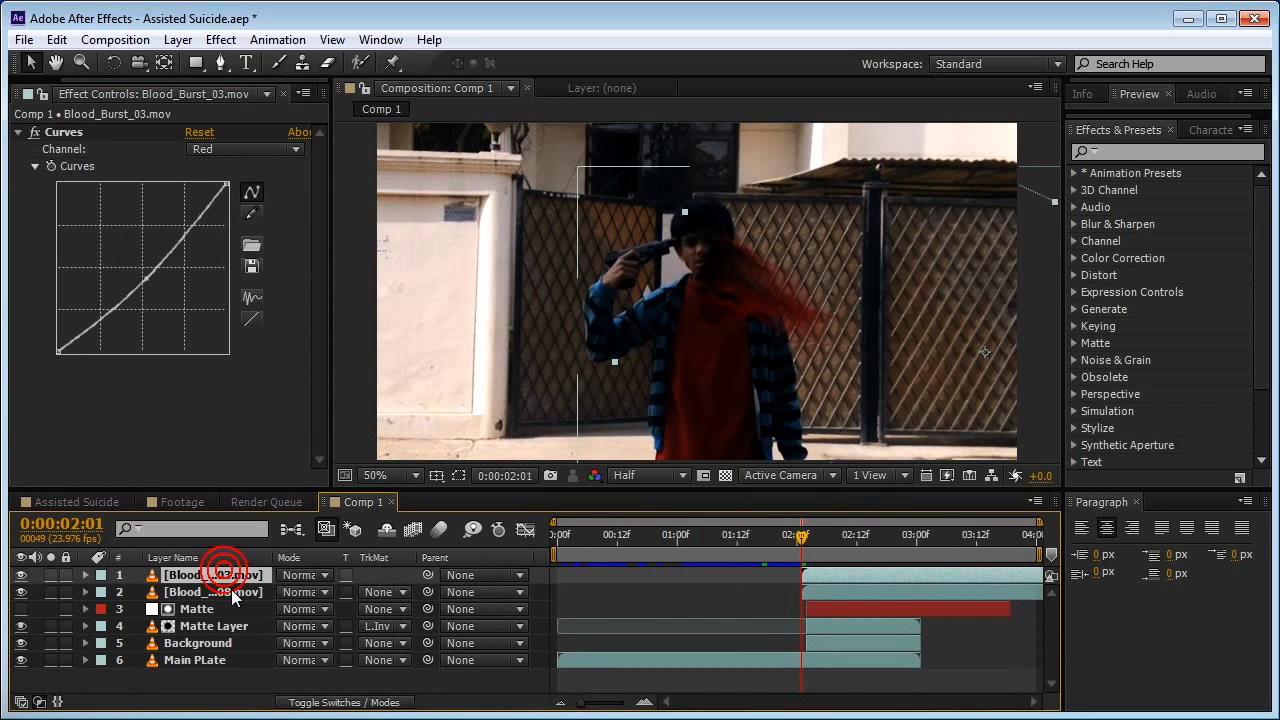
shift+click(230, 592)
right_click(232, 596)
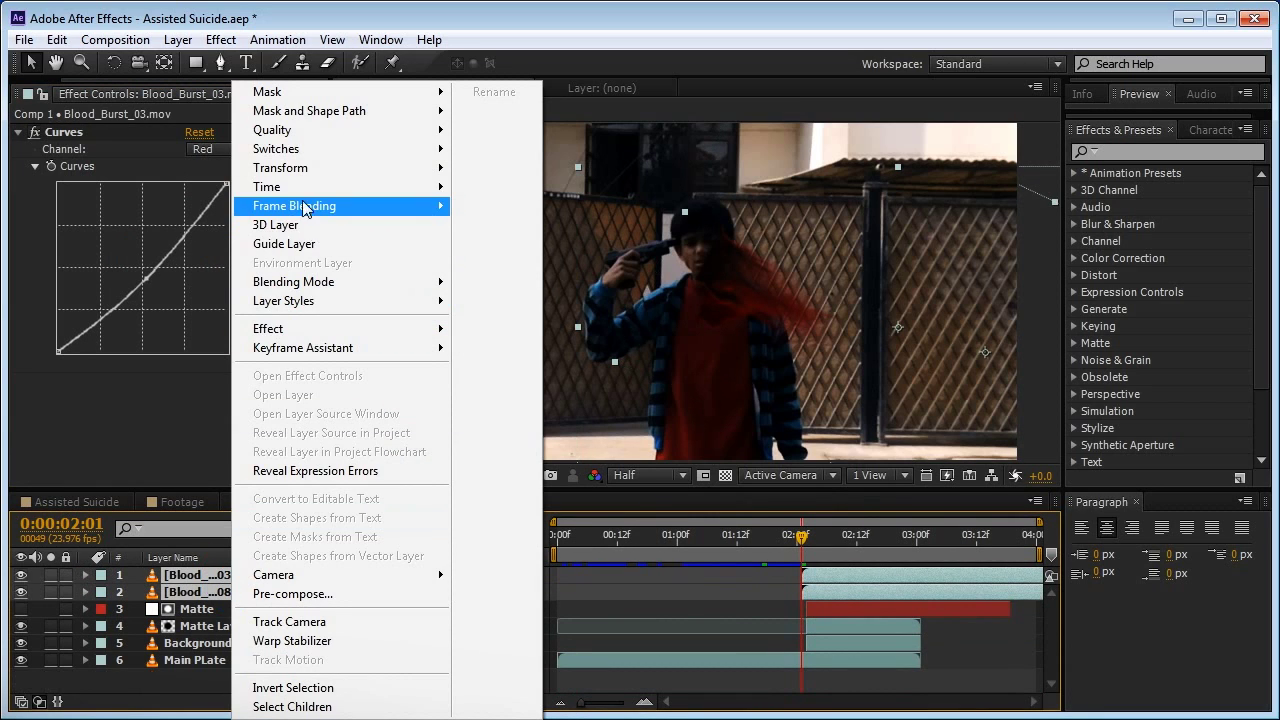
mouse_move(330, 187)
click(515, 240)
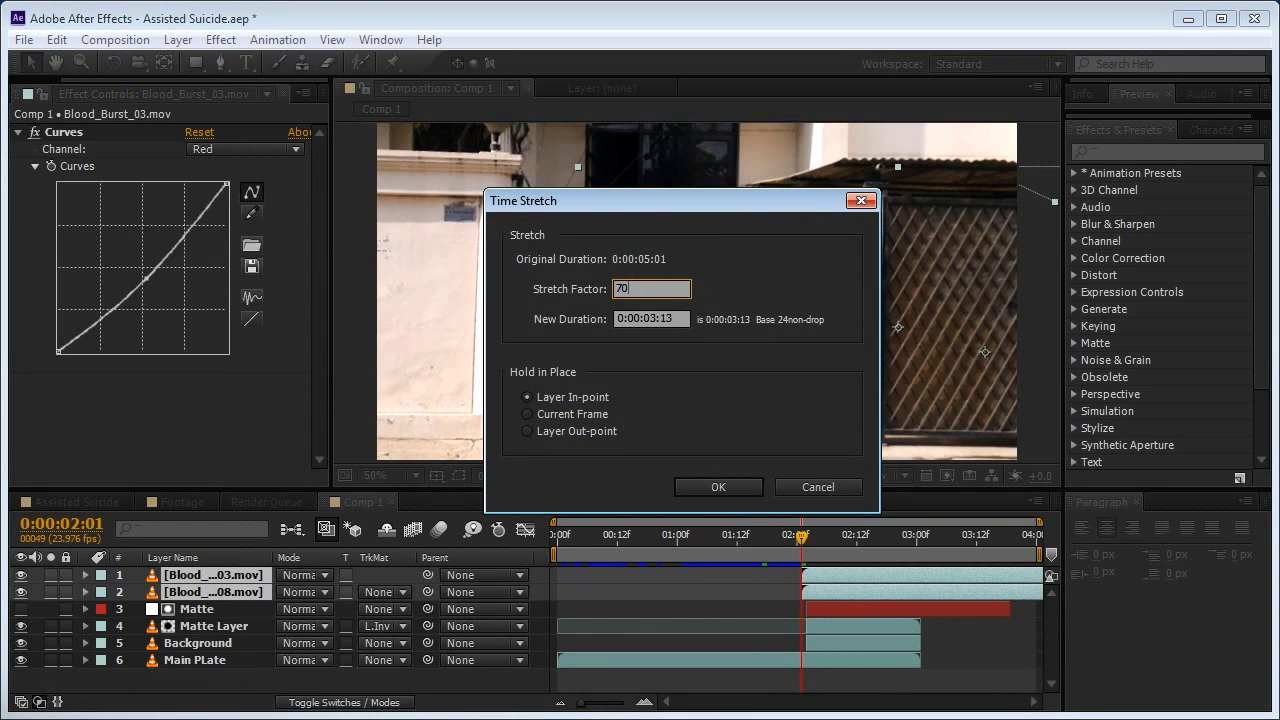
key(Return)
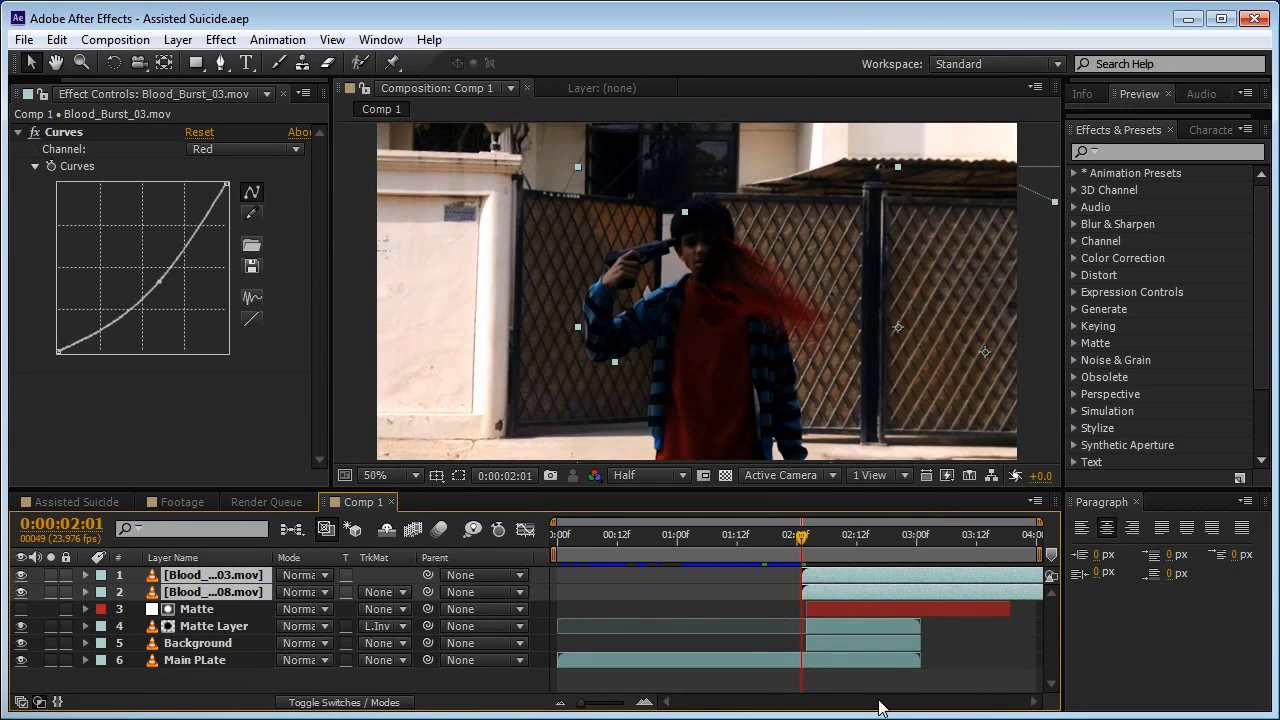
- Preview the composition and extend the Background layer's out-point to the end of the composition
click(880, 684)
key(KP_0)
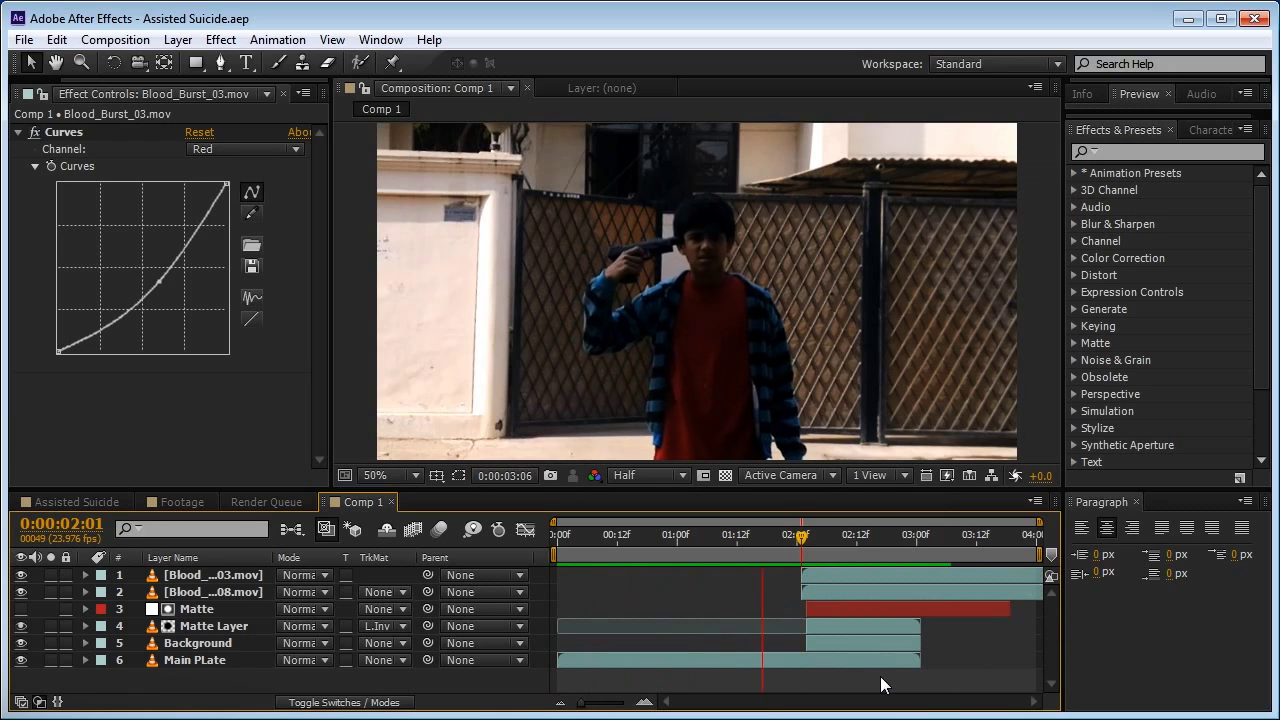
click(880, 676)
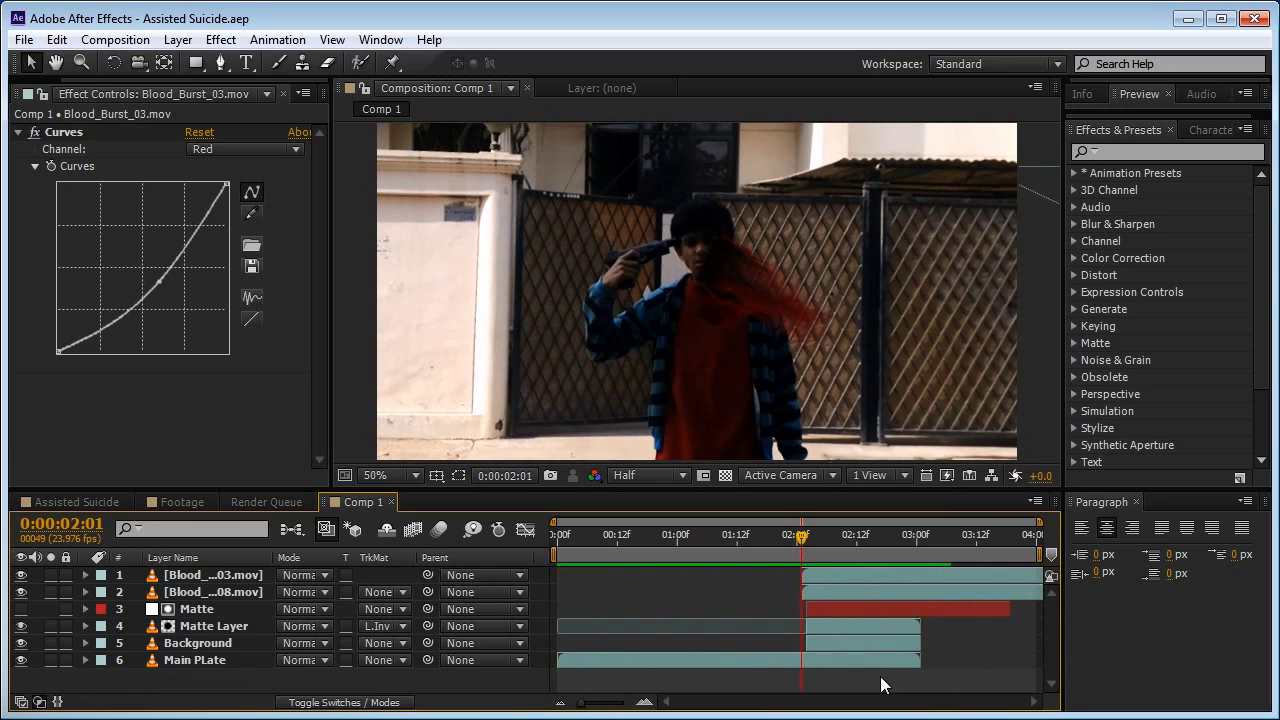
drag(920, 643, 1033, 643)
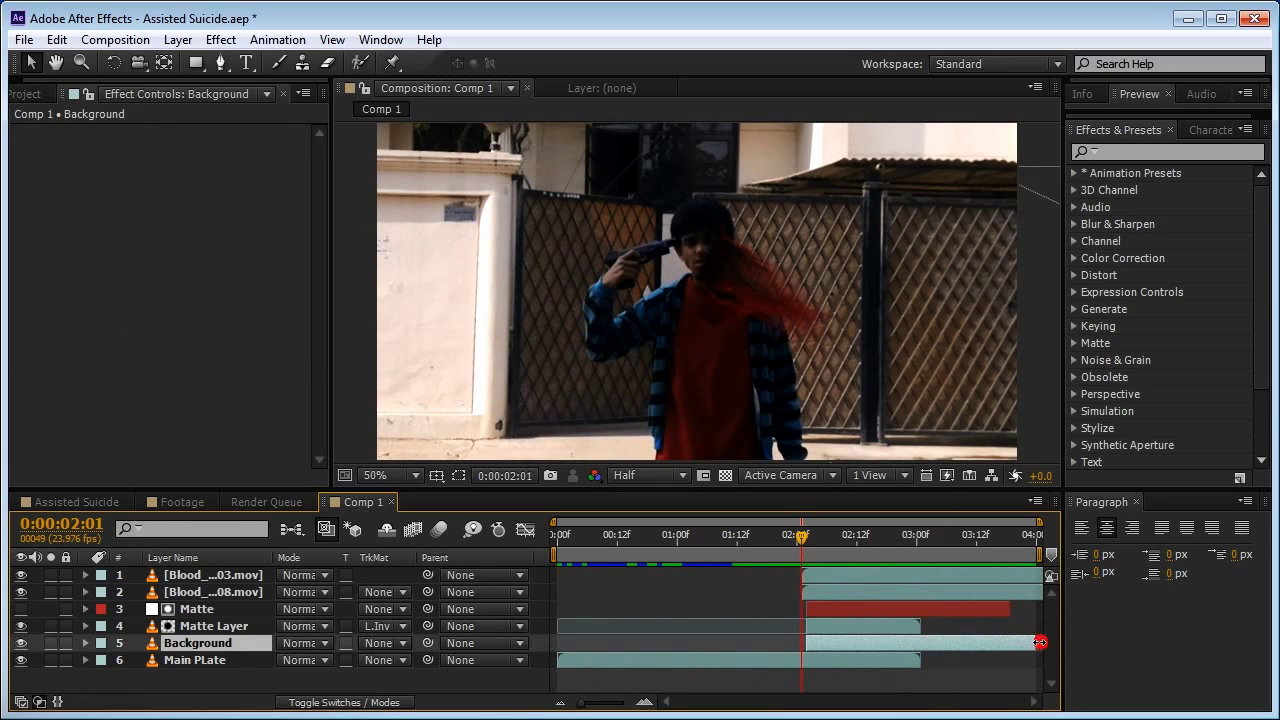
key(KP_0)
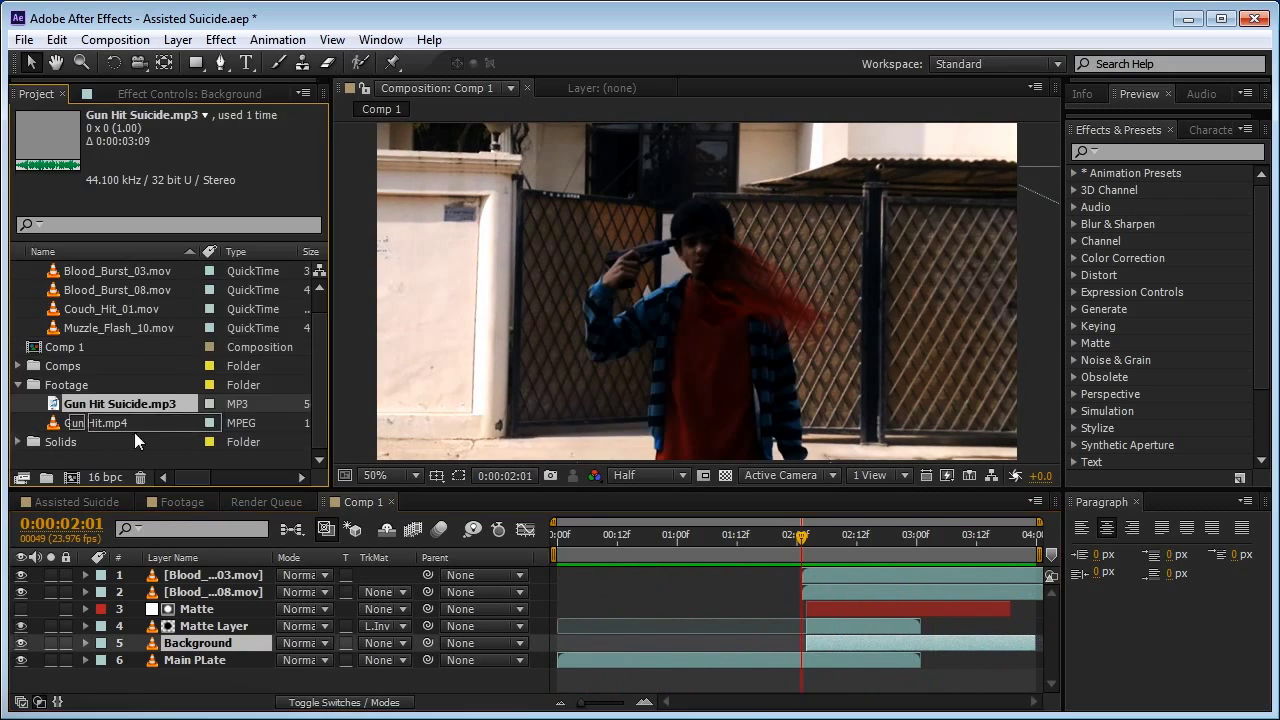
- Add Gun Hit Suicide.mp3 as the bottom layer, display its waveform and align the gunshot peak with 0:00:02:01
drag(145, 396, 250, 674)
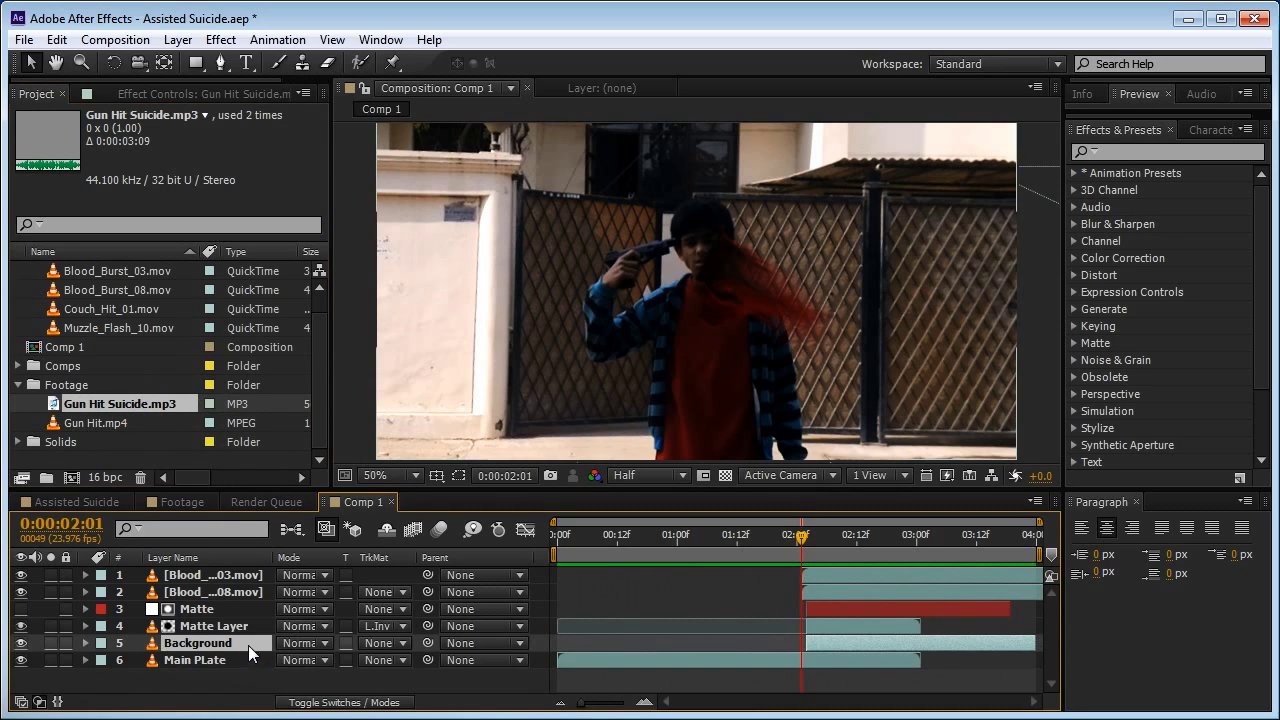
key(l)
key(l)
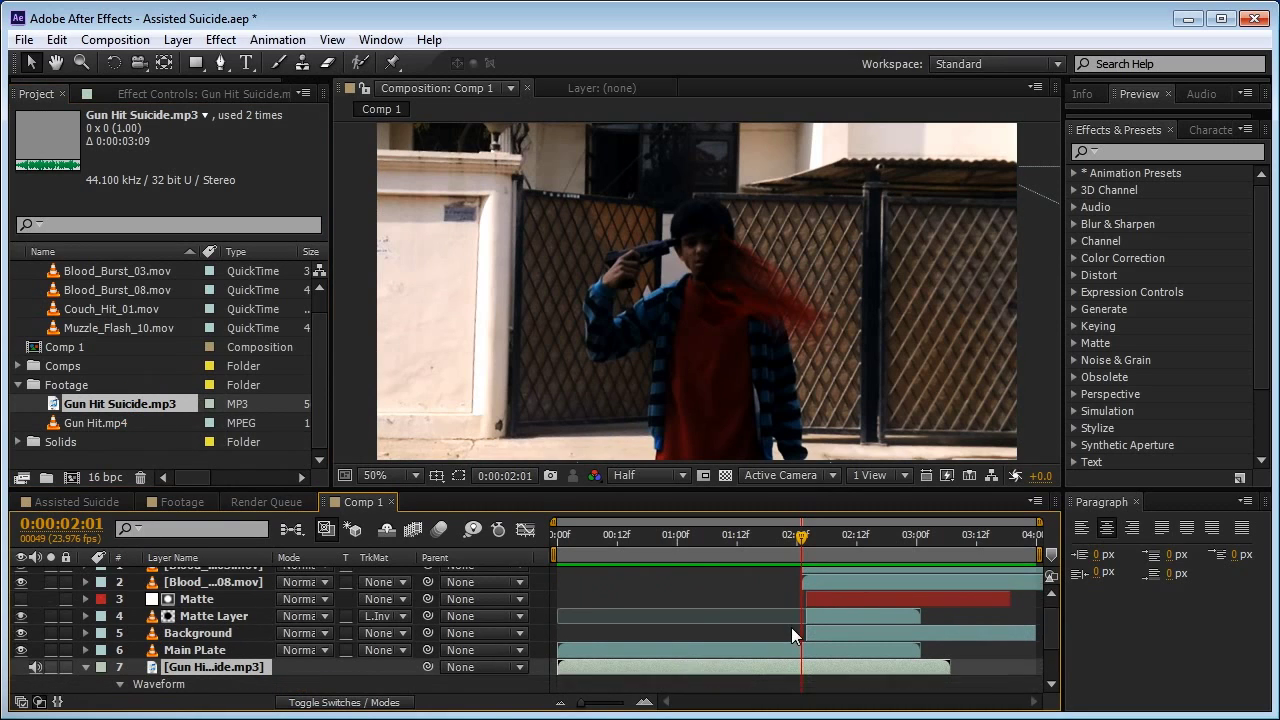
drag(739, 593, 896, 600)
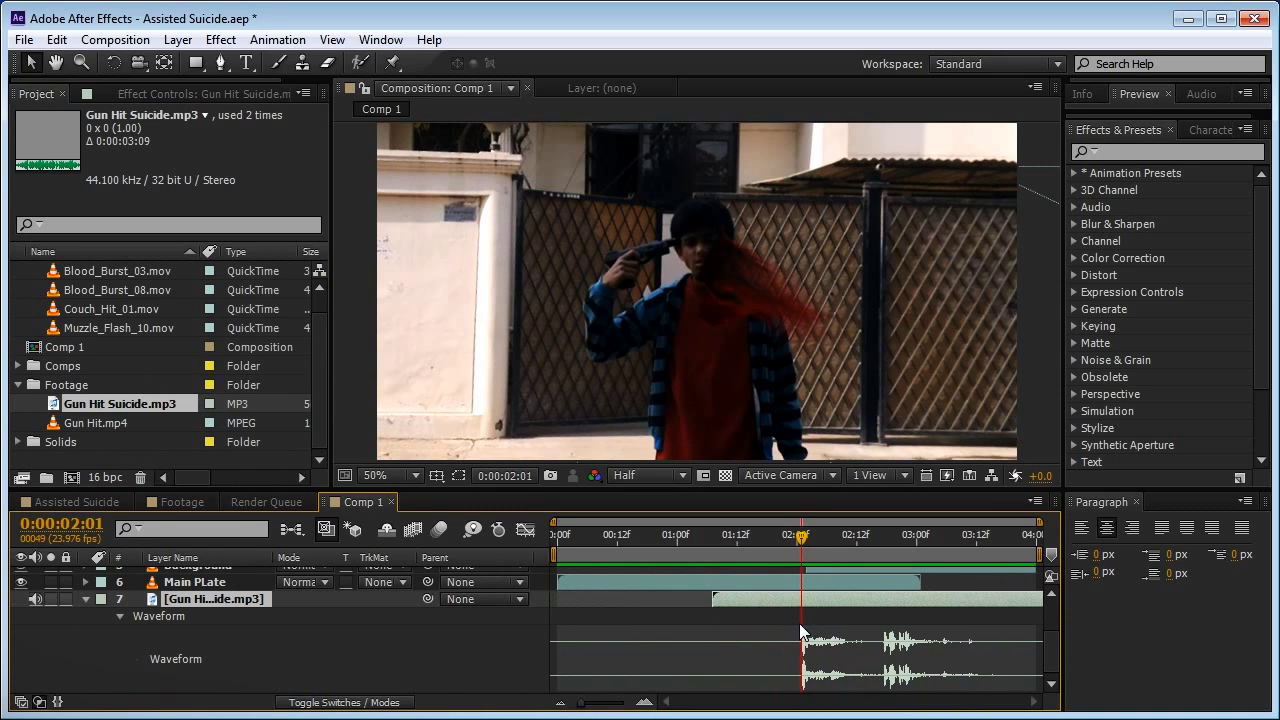
- Play back the composition with the gunshot audio and select the Blood_Burst_03 layer
scroll(808, 585, up, 3)
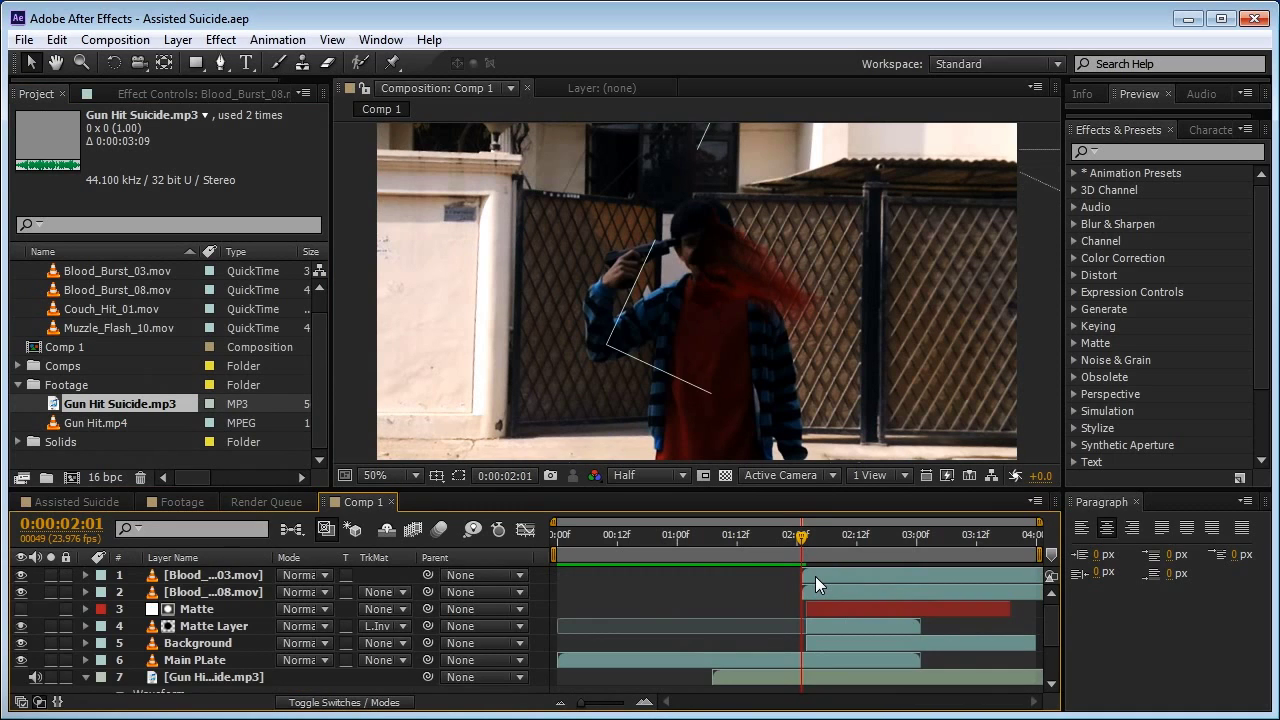
key(space)
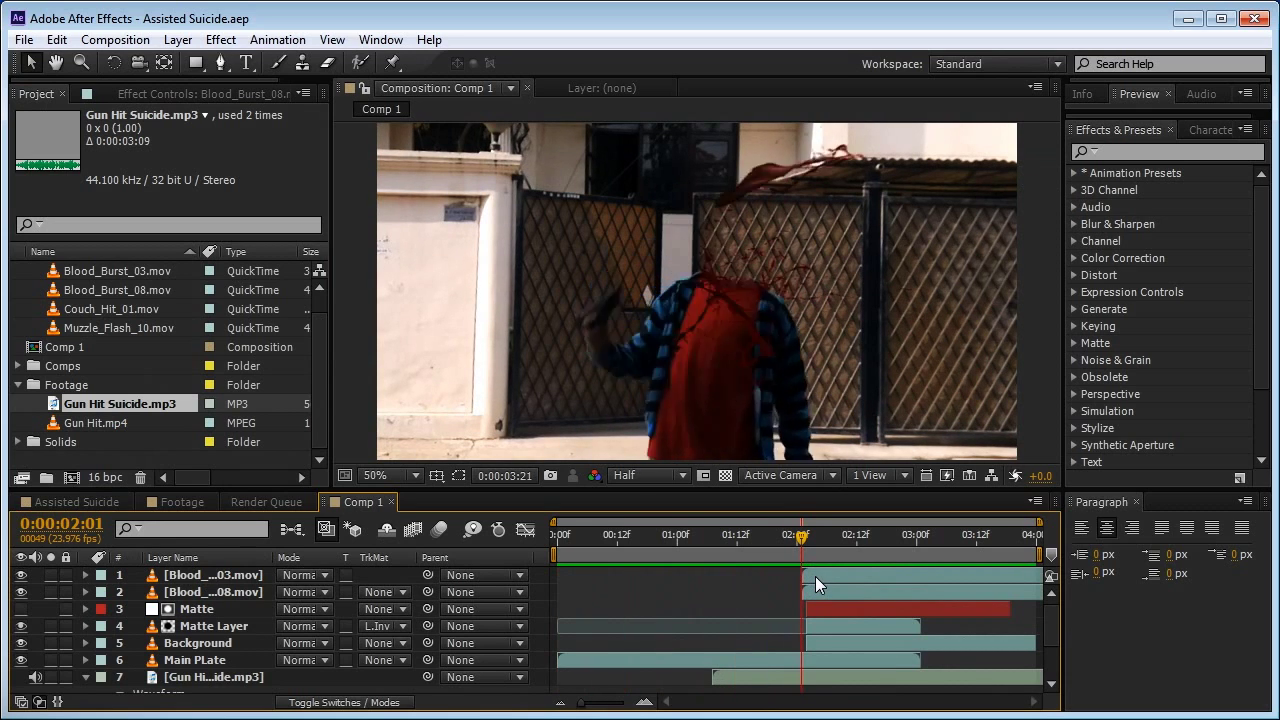
click(815, 576)
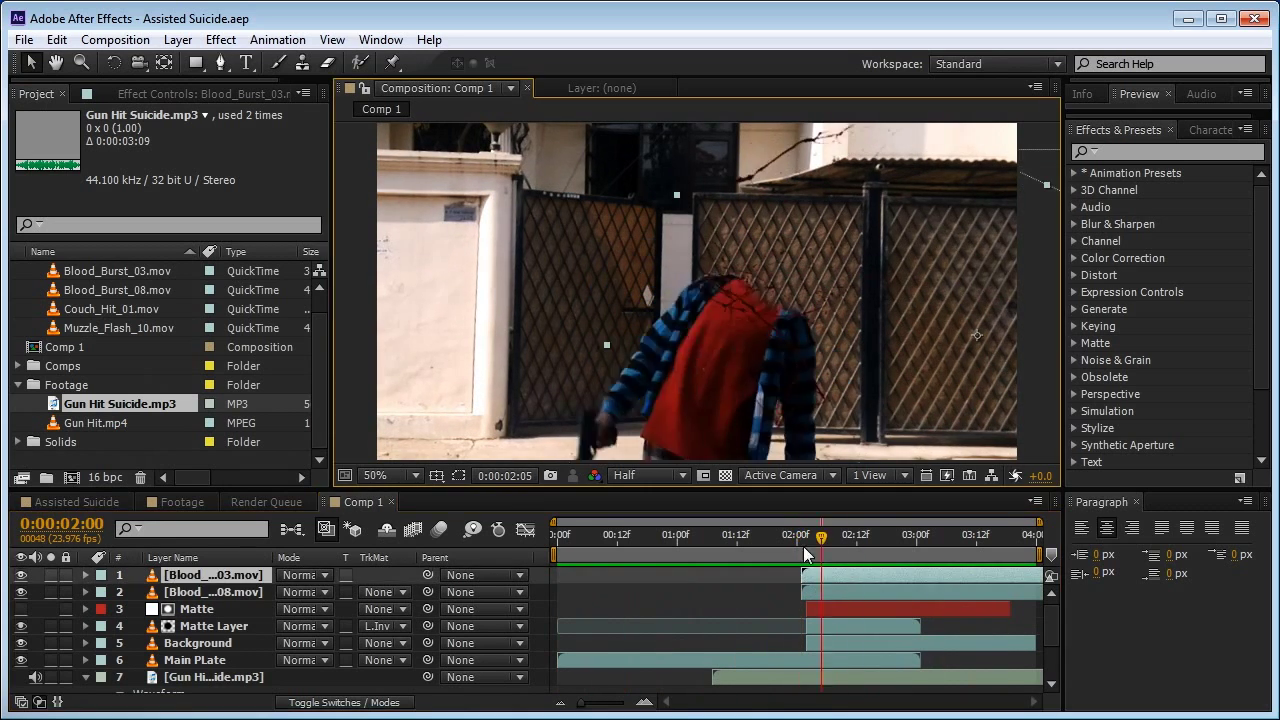
- Add Muzzle_Flash_10.mov as the top layer, starting at 0:00:01:23
click(785, 546)
scroll(35, 313, up, 1)
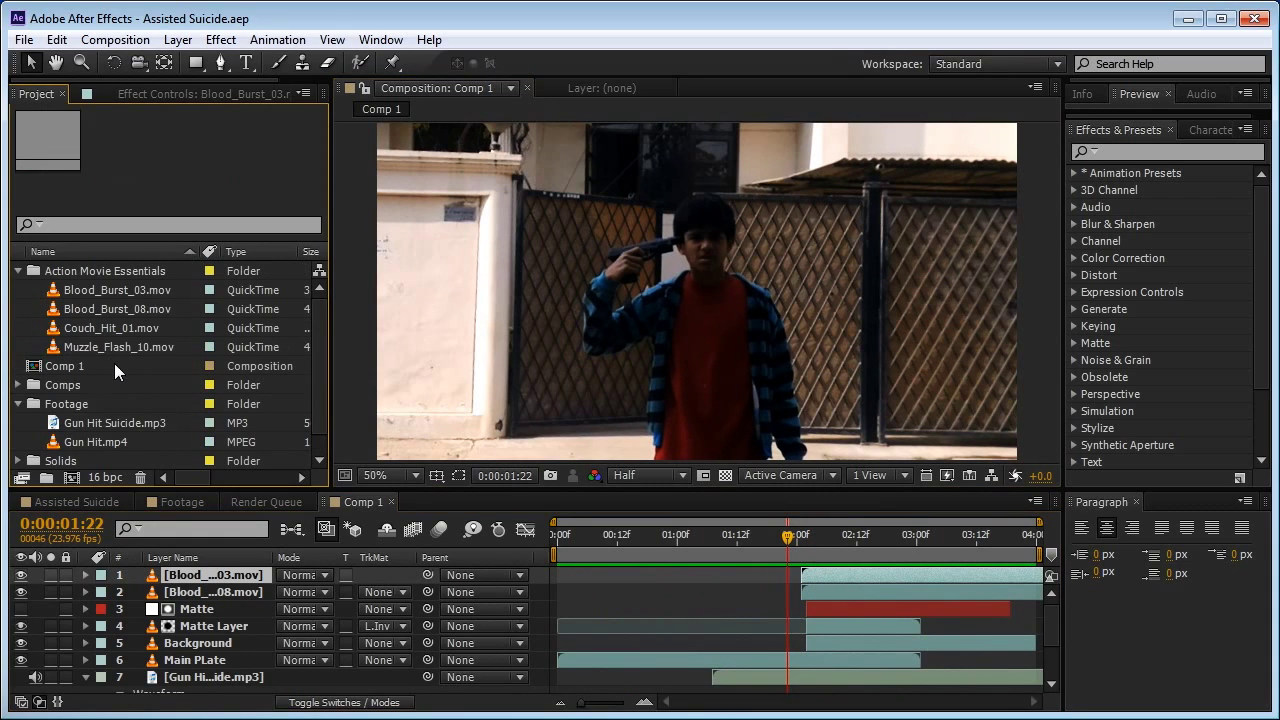
drag(114, 354, 818, 576)
scroll(711, 320, up, 1)
drag(711, 305, 703, 470)
key(ctrl+j)
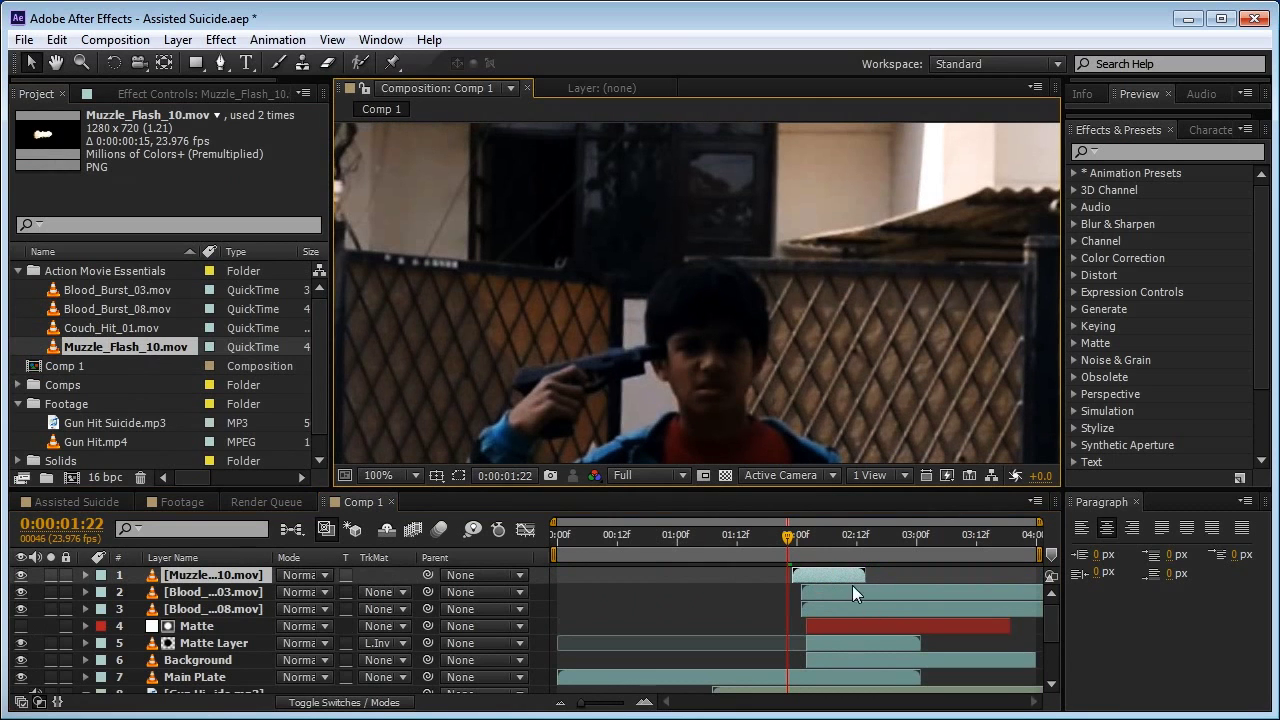
- Shrink the muzzle flash and flip it horizontally, with a scale of -23.4, 28.0%
key(Page_Down)
key(s)
drag(309, 592, 235, 592)
drag(517, 346, 918, 346)
- Place the muzzle flash at the tip of the gun barrel and rotate it to -8°
drag(790, 347, 752, 358)
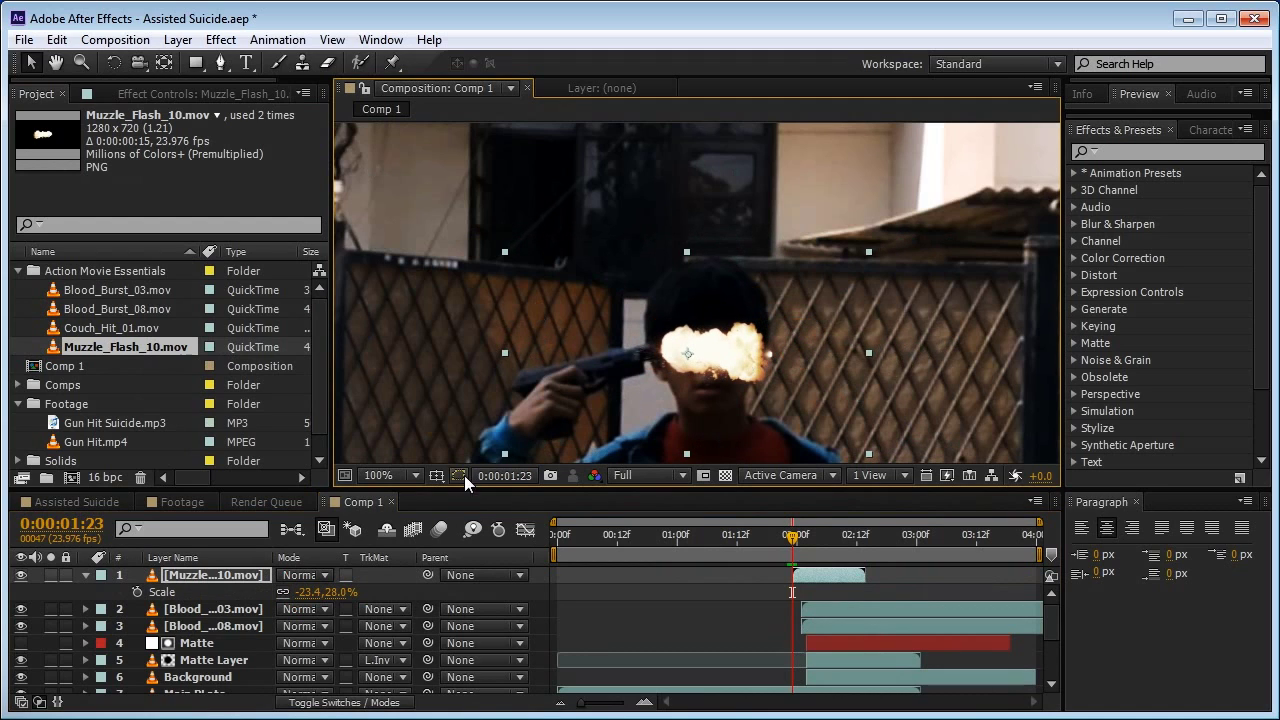
drag(305, 592, 290, 591)
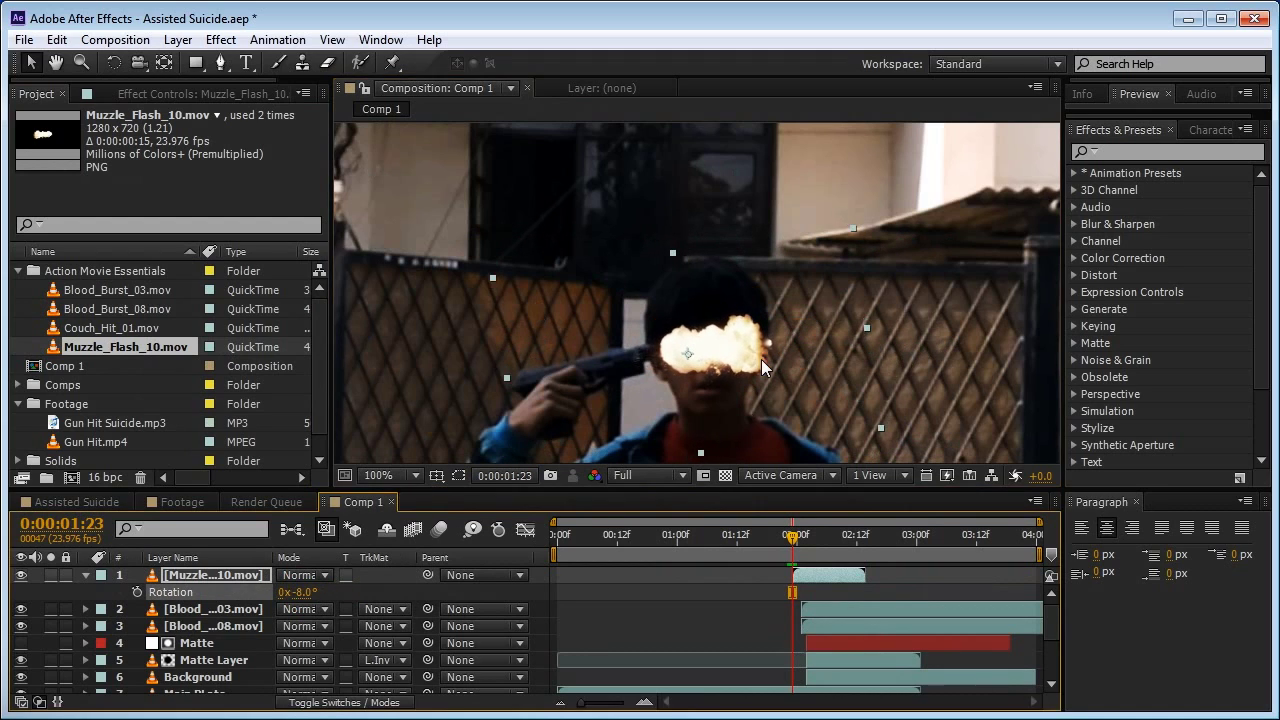
mouse_move(763, 350)
mouse_down()
mouse_move(775, 335)
mouse_move(759, 349)
mouse_up()
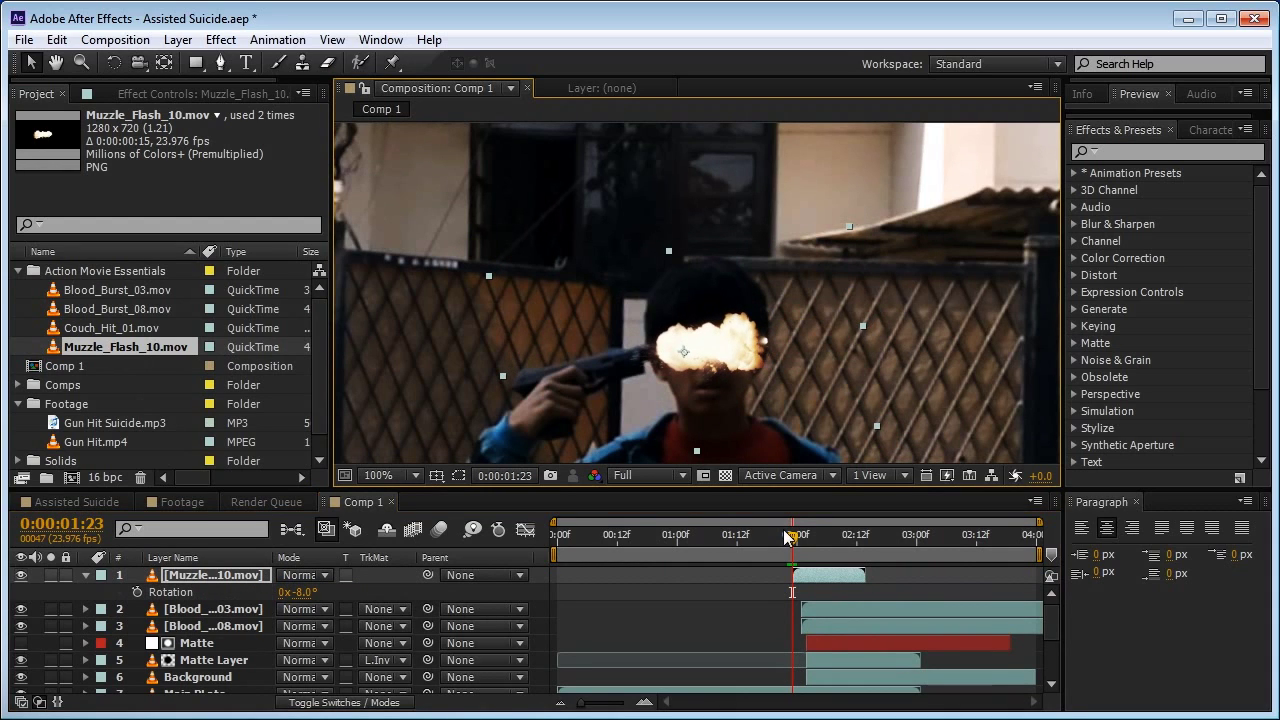
- Shift the muzzle flash layer one frame later so it starts at 0:00:02:00
key(Page_Down)
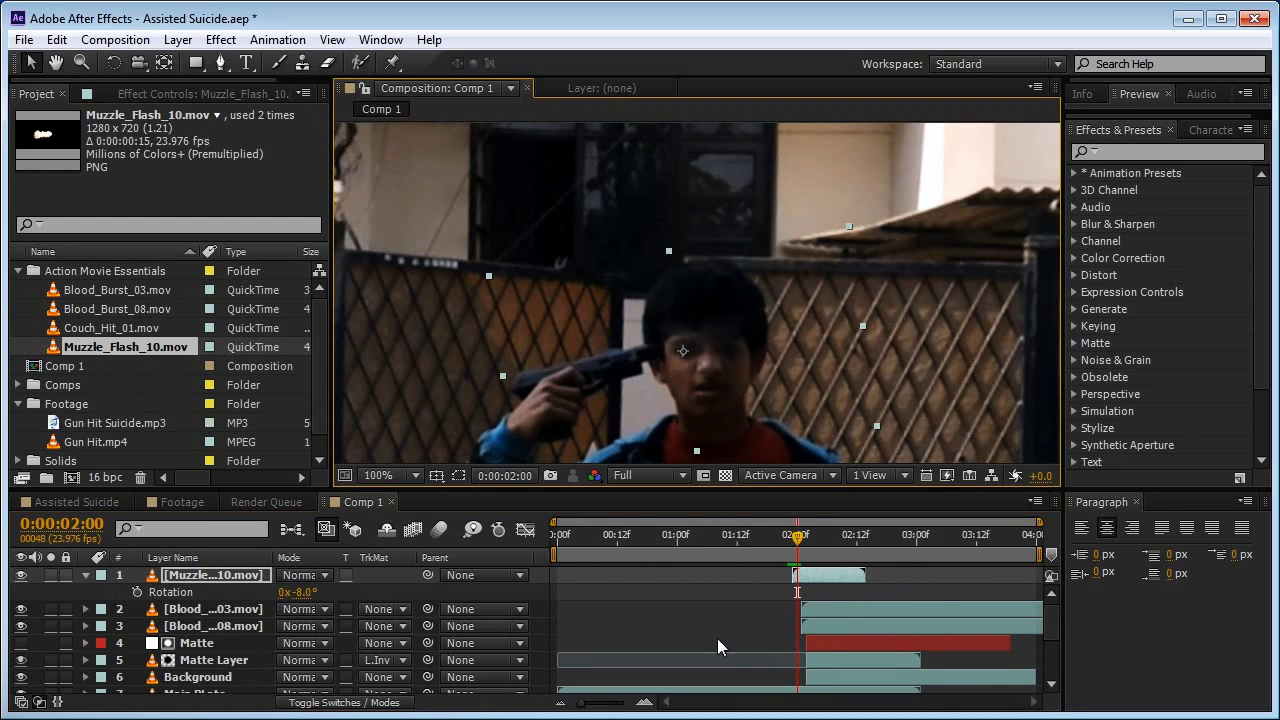
click(646, 703)
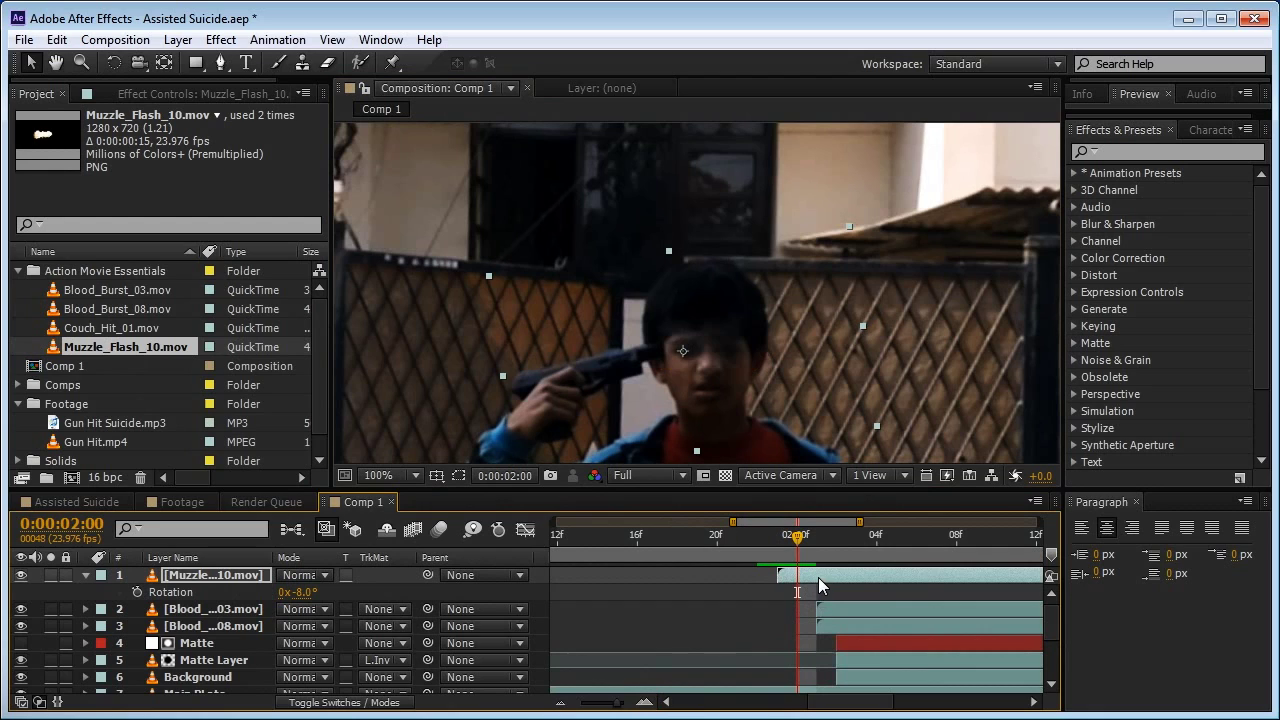
key(Page_Up)
drag(818, 585, 835, 588)
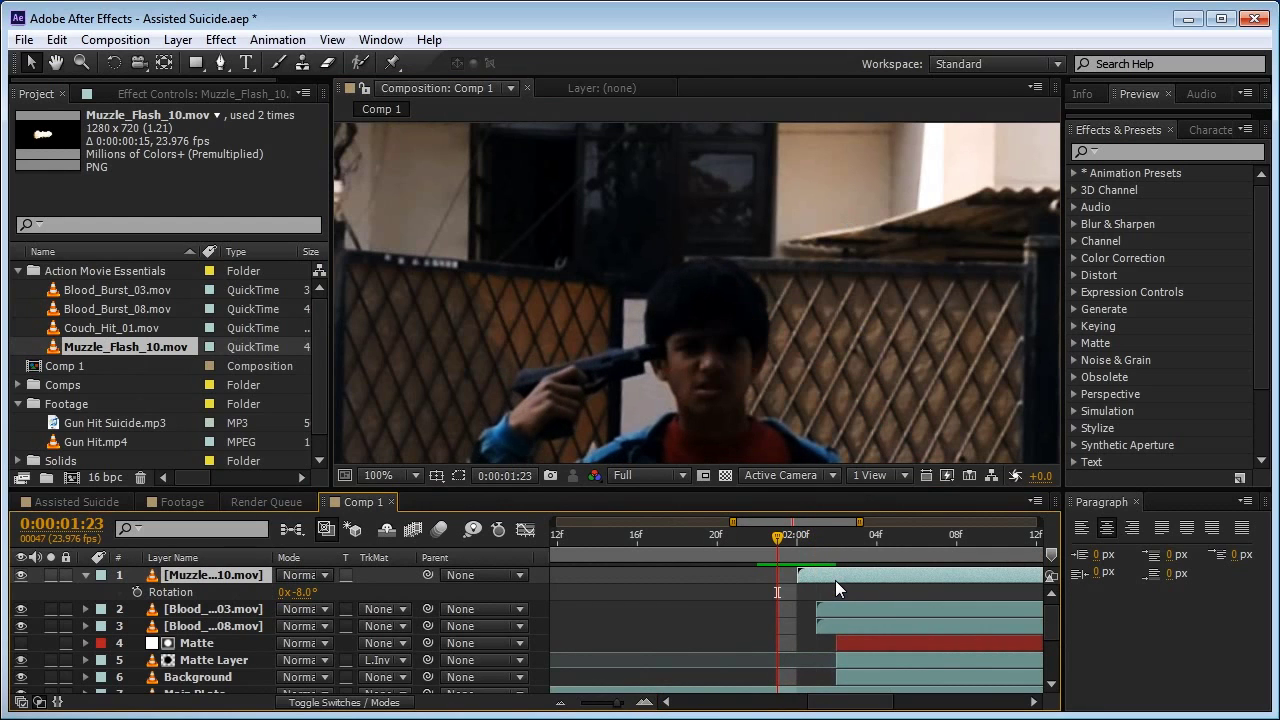
- Step through the frames from 0:00:01:23 to 0:00:02:01 to check the muzzle flash timing against the blood bursts
key(Page_Down)
key(Page_Up)
key(Page_Down)
key(Page_Up)
key(Page_Down)
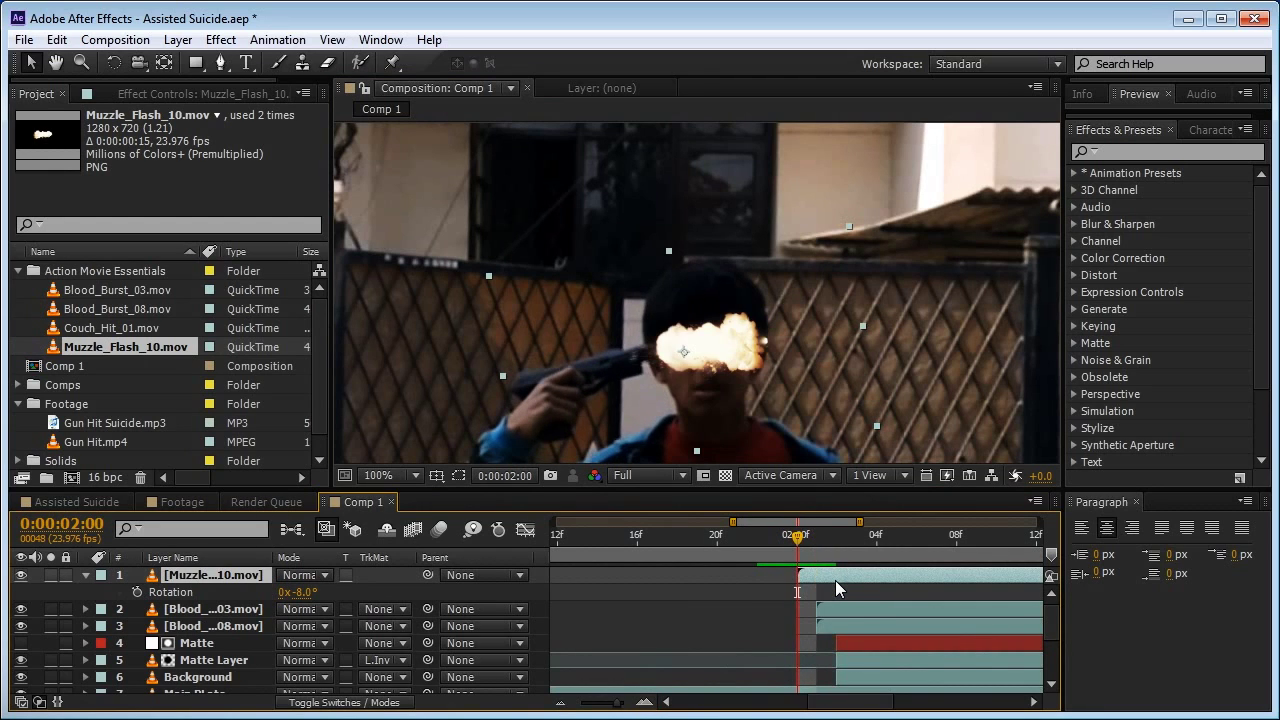
key(Page_Up)
key(Page_Down)
key(Page_Down)
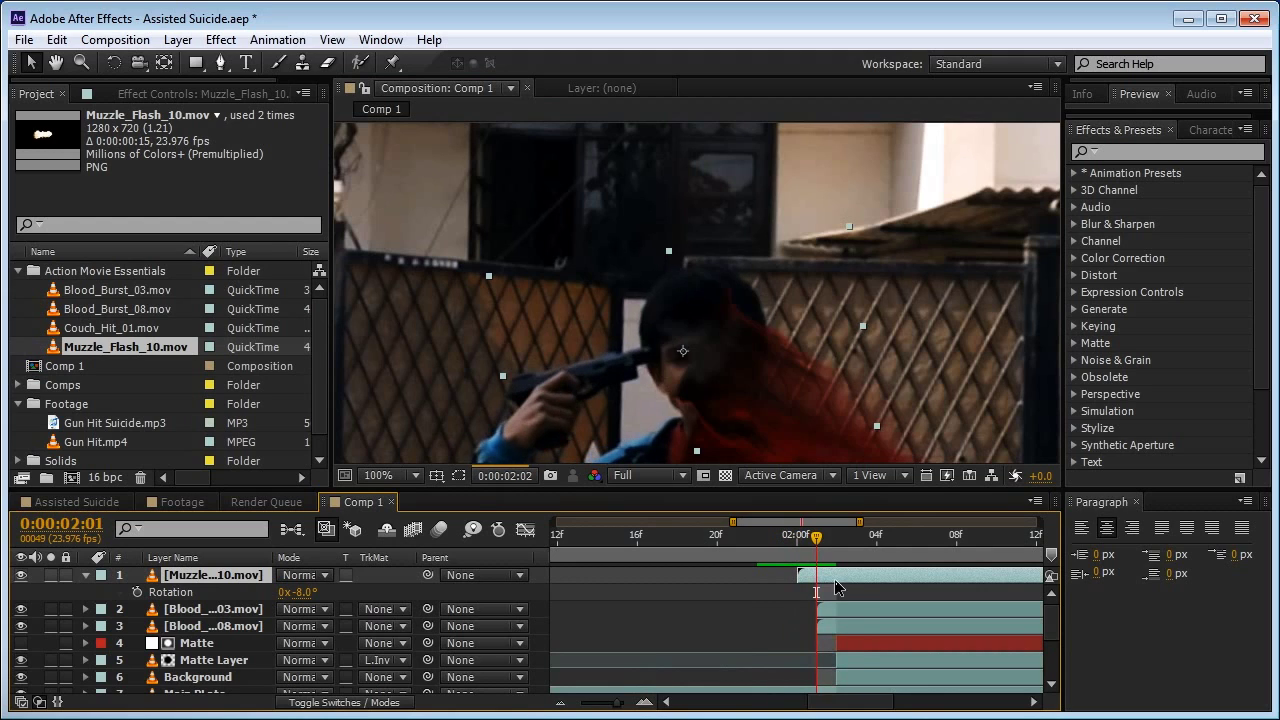
key(Page_Up)
key(Page_Down)
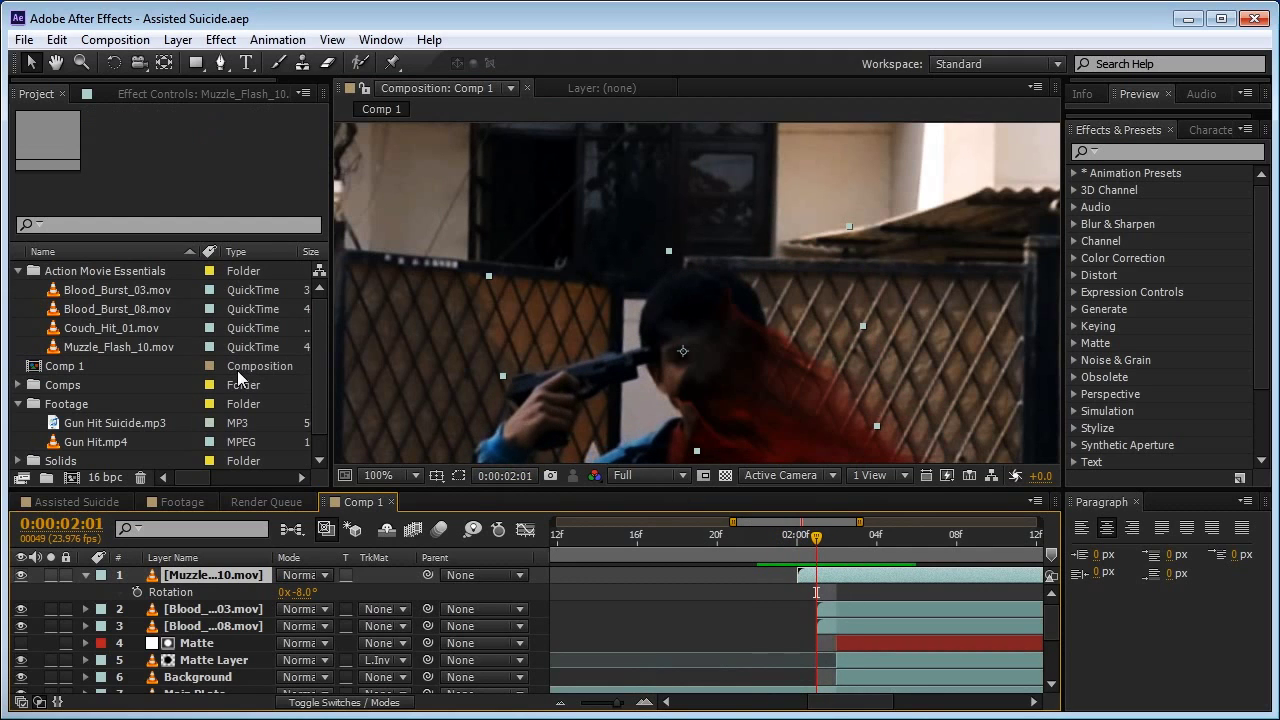
- Add Couch_Hit_01.mov as the top layer, offset to a later spark frame at 0:00:02:01, and centre it on the actor's head
drag(112, 328, 851, 573)
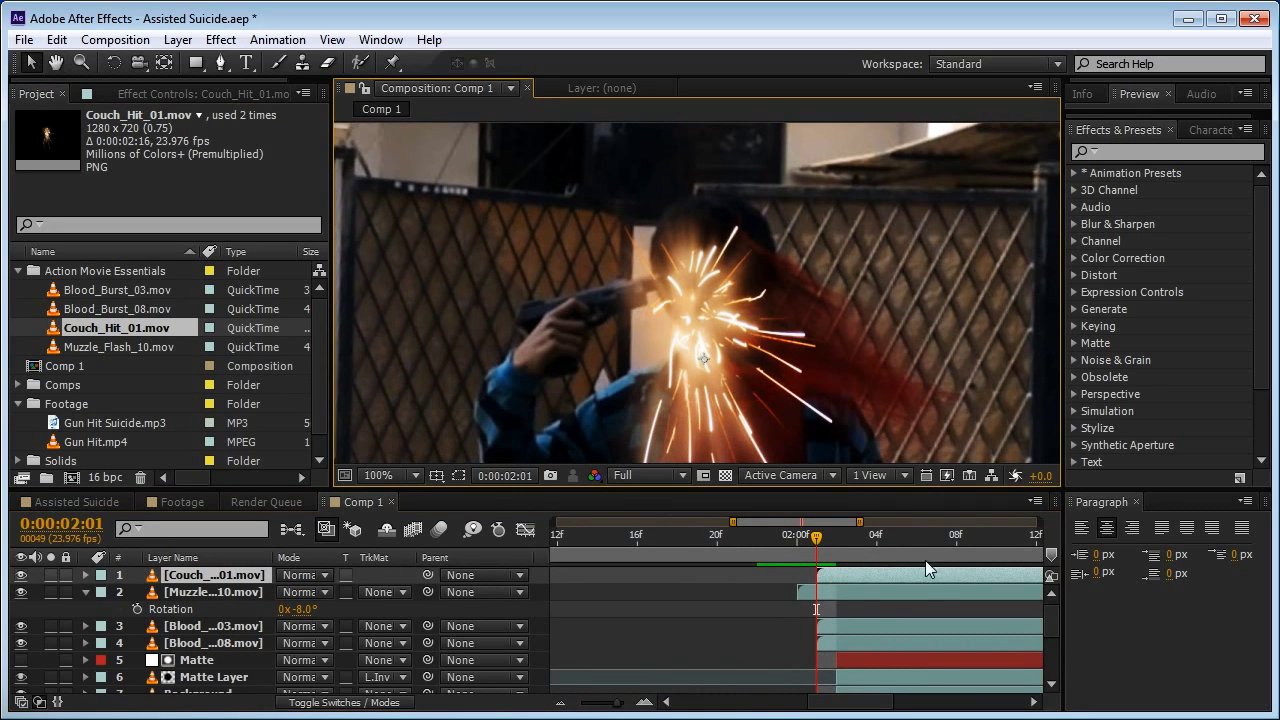
drag(898, 575, 865, 573)
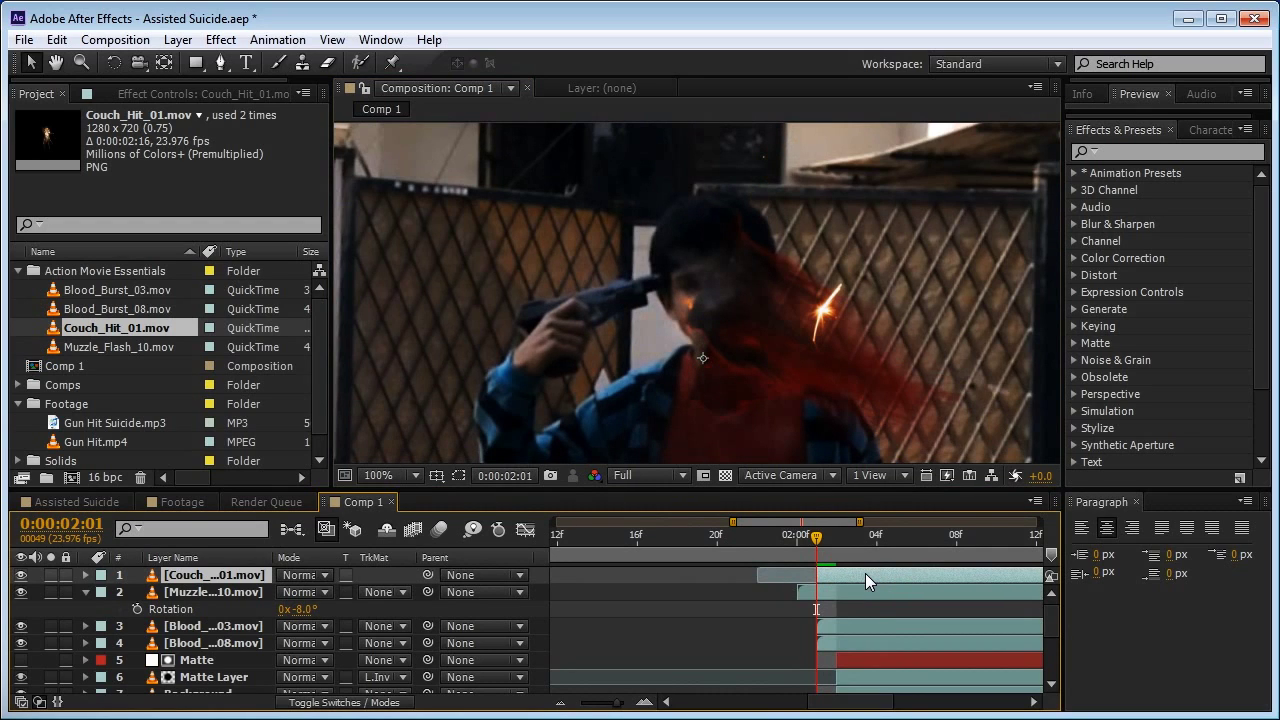
key(h)
scroll(747, 378, down, 2)
key(v)
drag(747, 377, 754, 327)
- Set the scale of the Couch_Hit_01 layer to 80%
key(s)
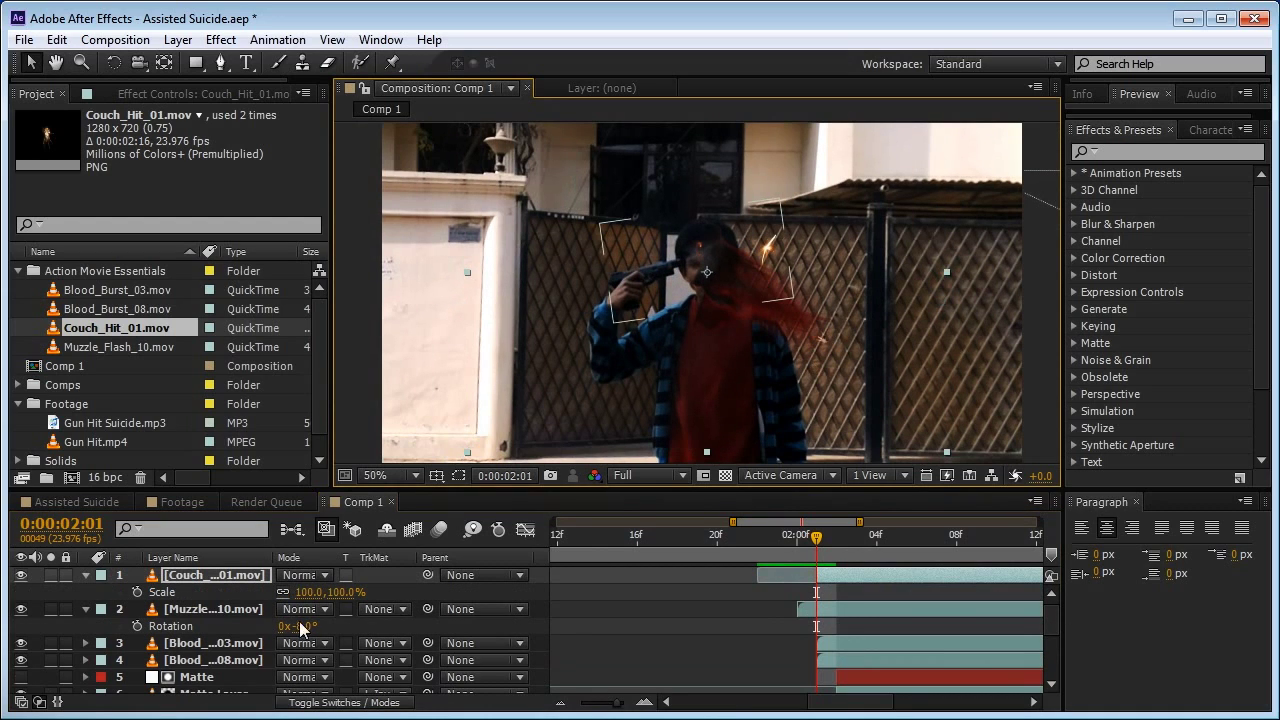
click(298, 591)
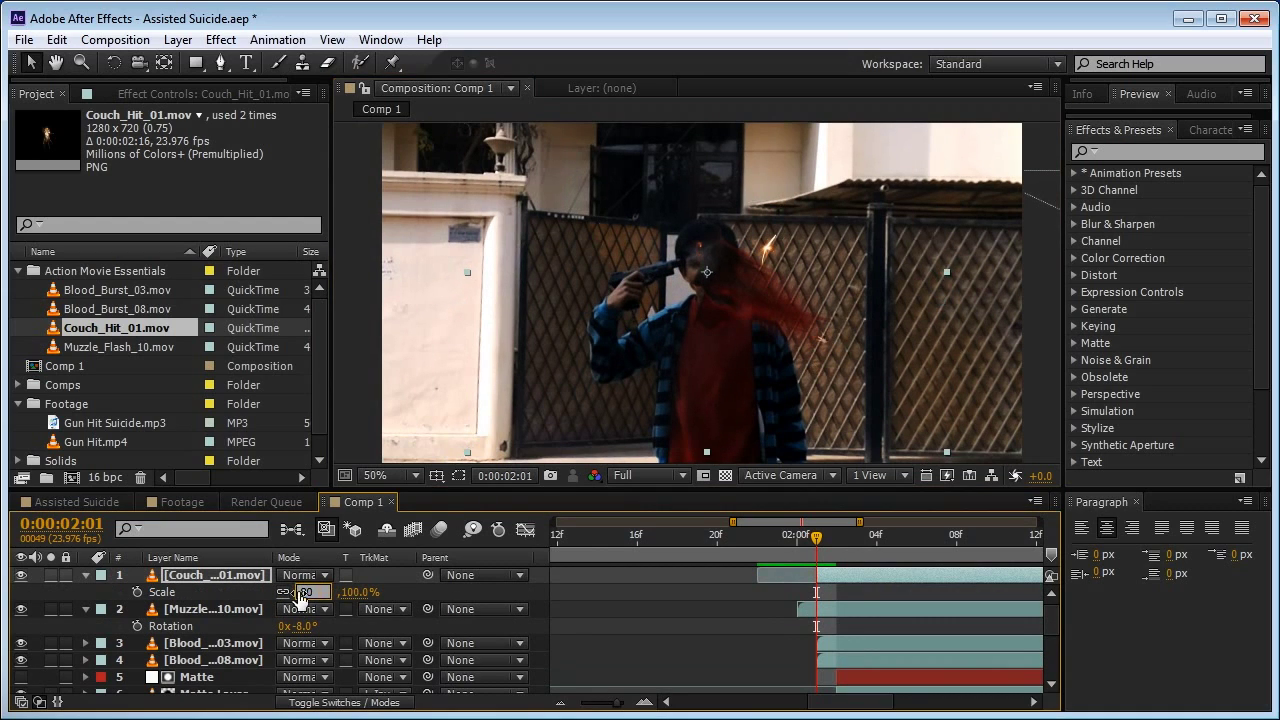
text(80)
key(Return)
- Apply Curves to the Couch_Hit_01 layer at 0:00:02:05, solo the layer and raise the middle of its Alpha curve
drag(817, 538, 895, 580)
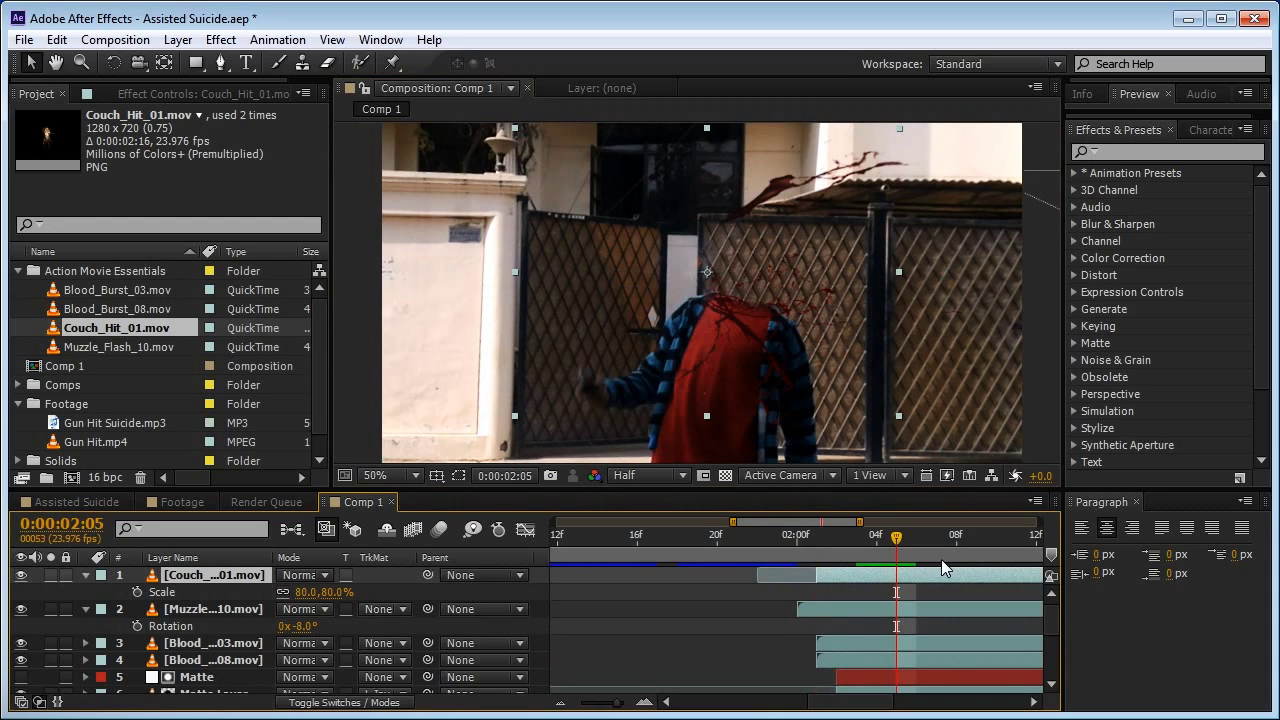
click(221, 39)
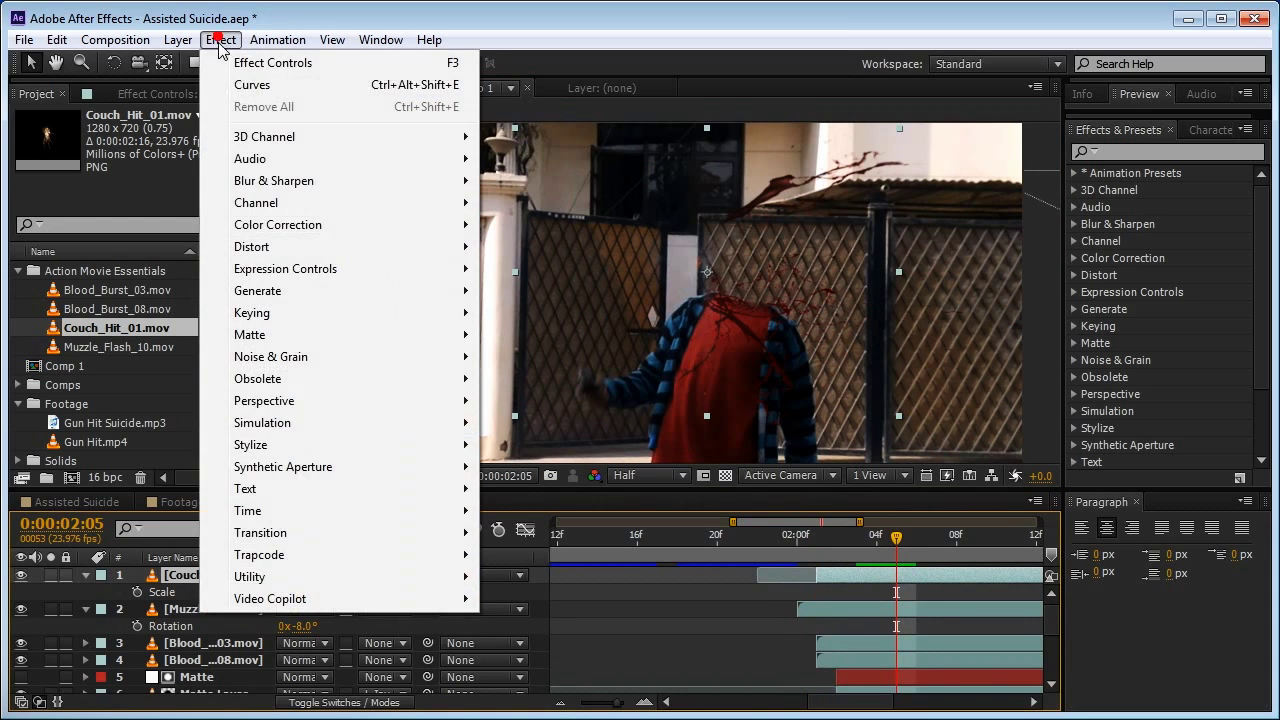
click(245, 86)
click(289, 491)
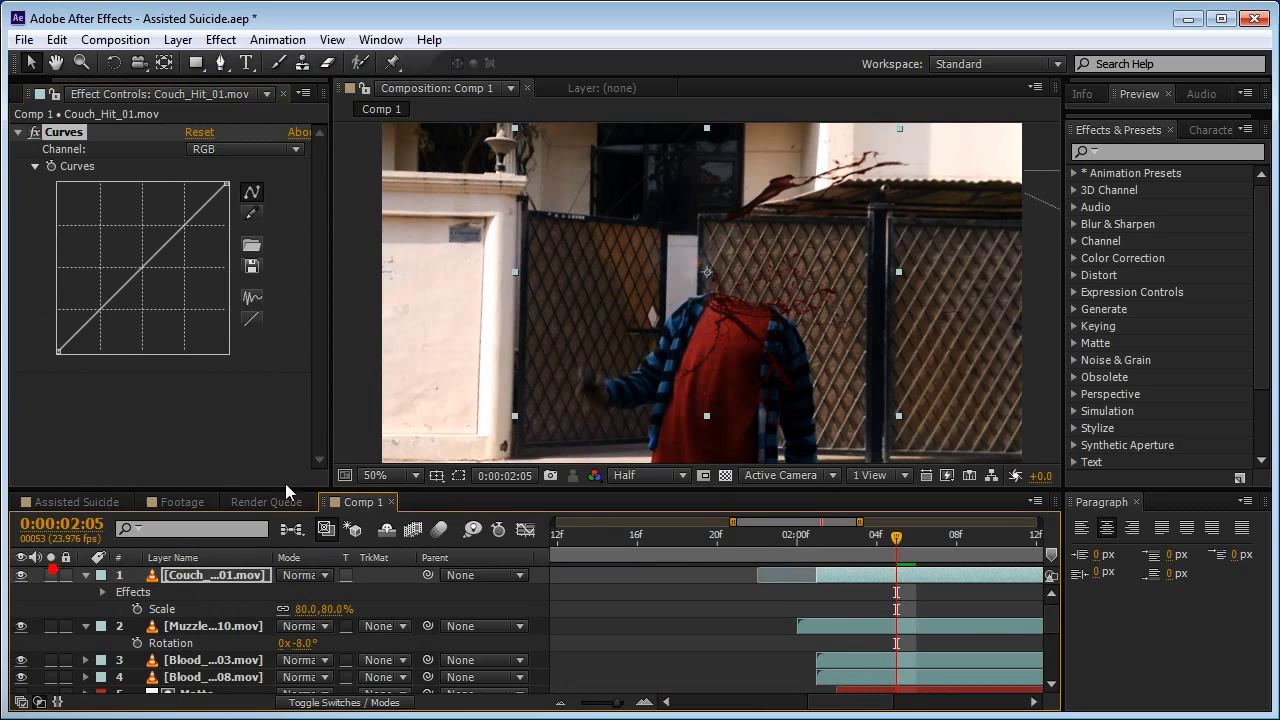
click(51, 575)
click(245, 149)
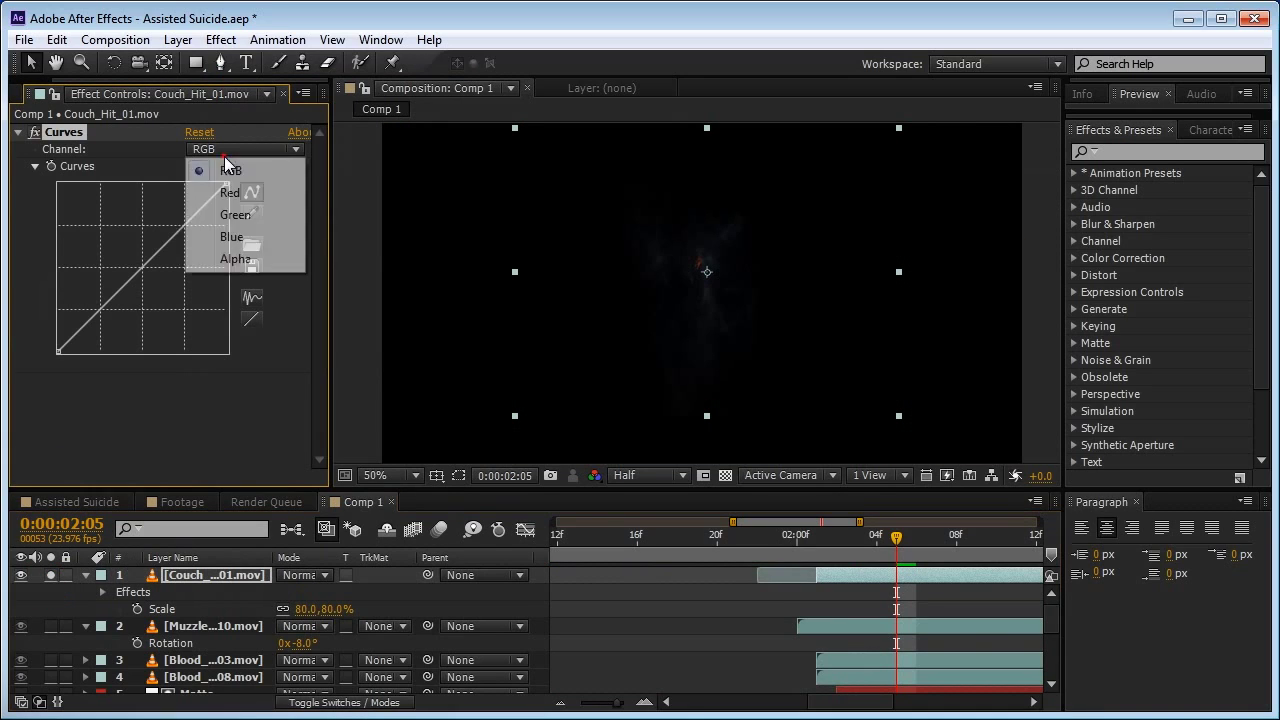
click(205, 262)
drag(143, 263, 128, 250)
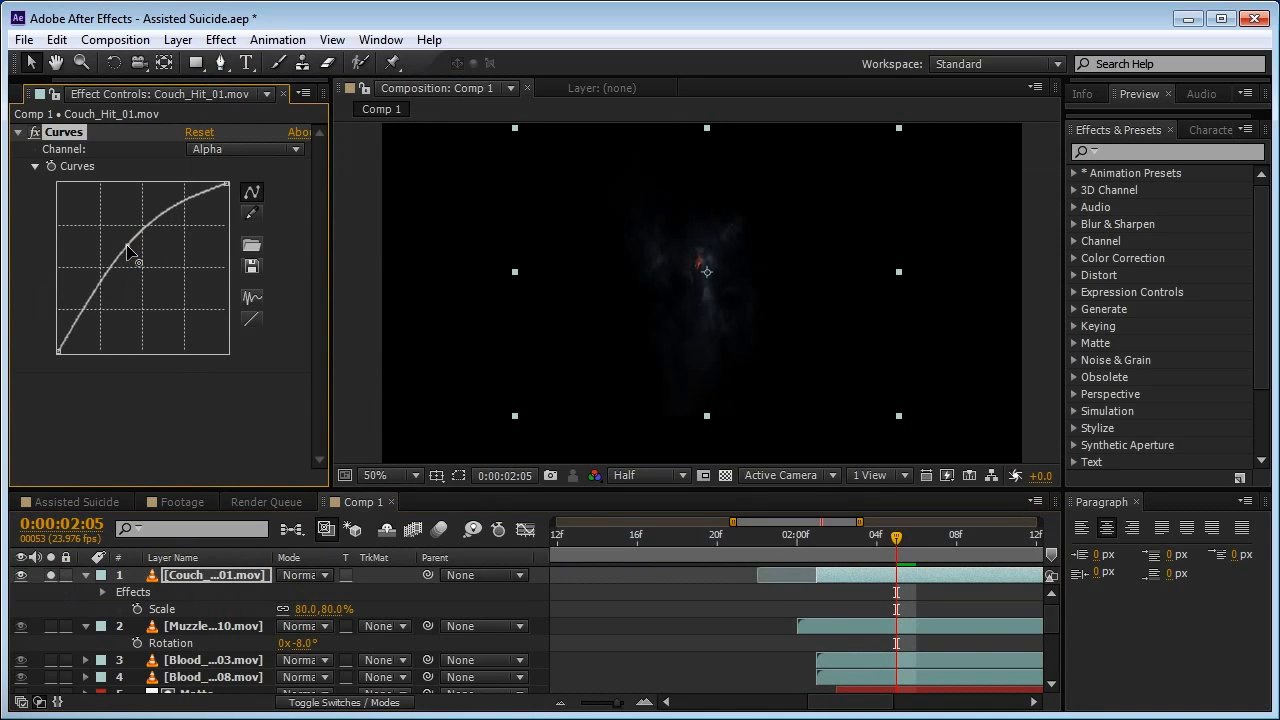
- Raise the middle of the RGB curve on Couch_Hit_01 and turn off the layer's solo
click(215, 158)
click(213, 166)
drag(141, 262, 128, 249)
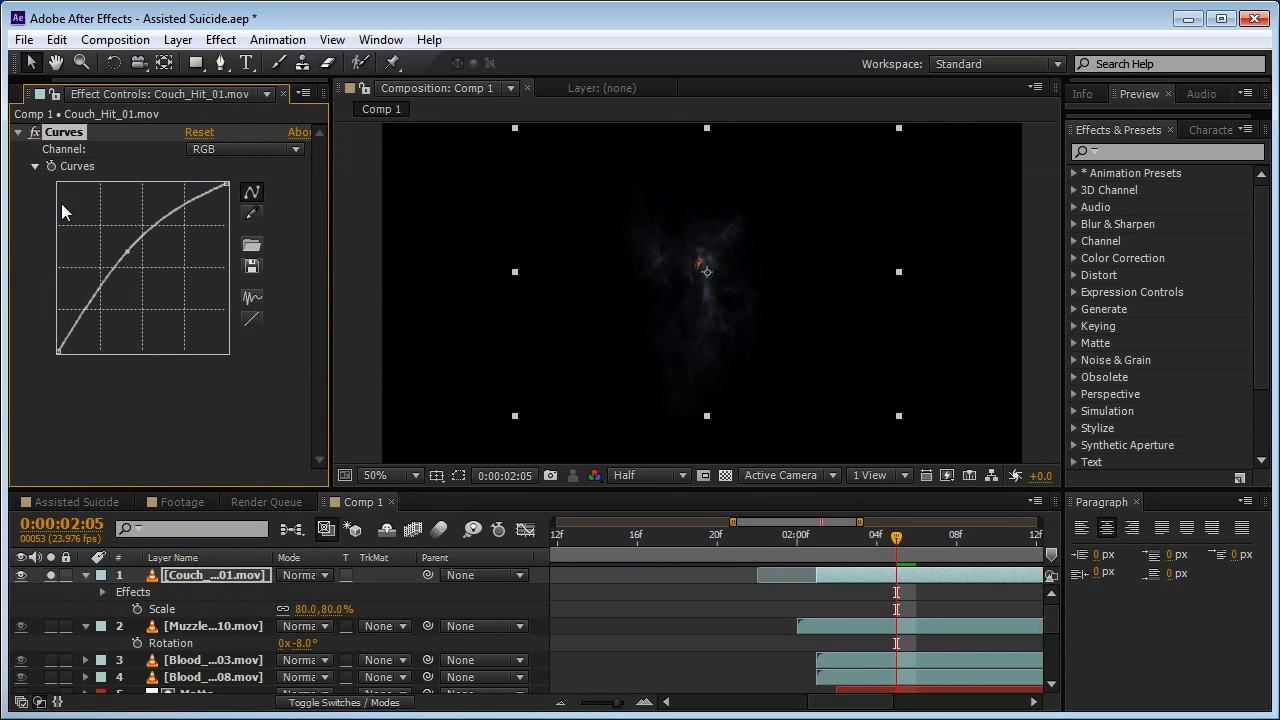
click(50, 578)
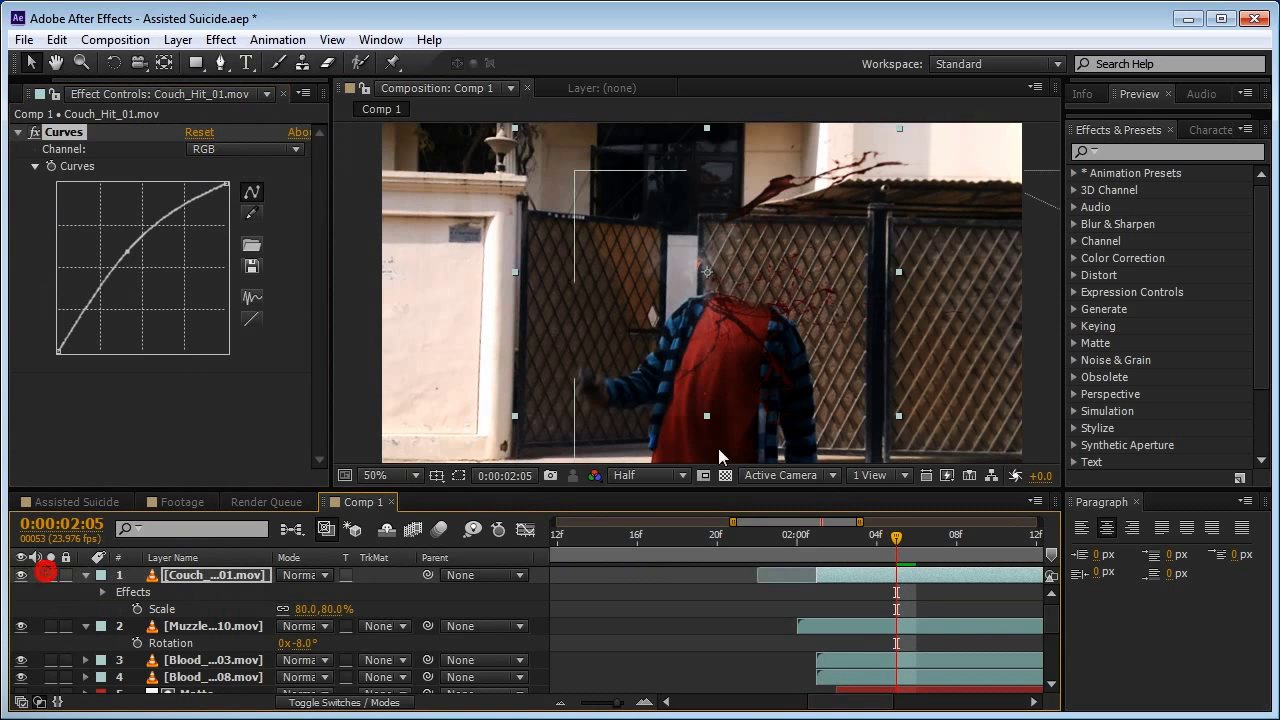
key(ctrl+s)
- Keyframe the Couch_Hit_01 layer's opacity from 0% at 0:00:02:01 to 100% at 0:00:02:11
key(t)
key(Page_Down)
drag(950, 545, 816, 545)
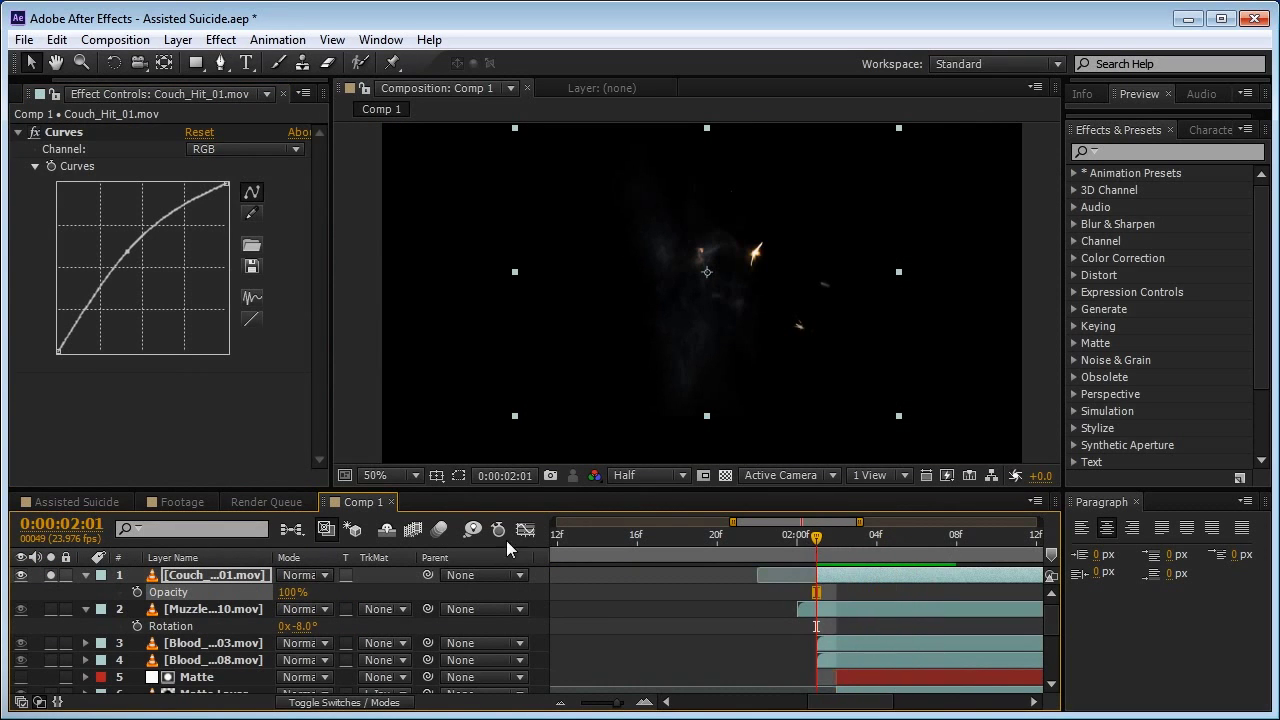
click(139, 593)
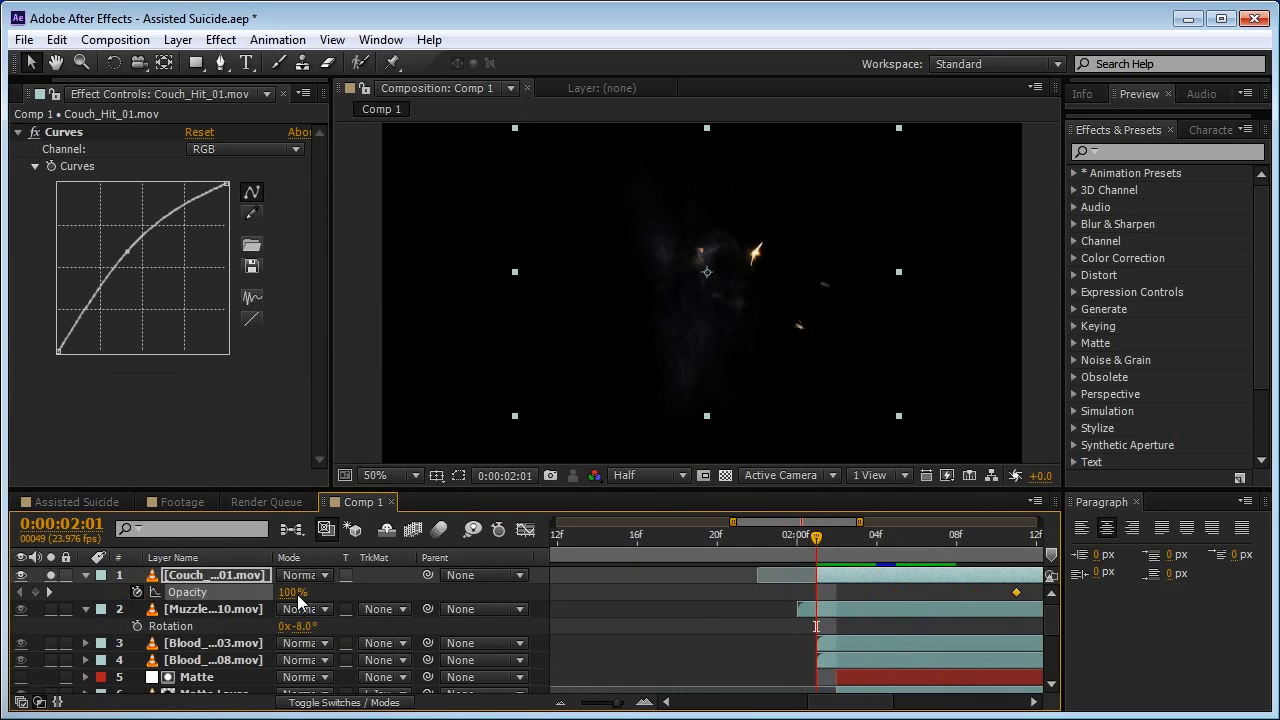
drag(298, 604, 200, 602)
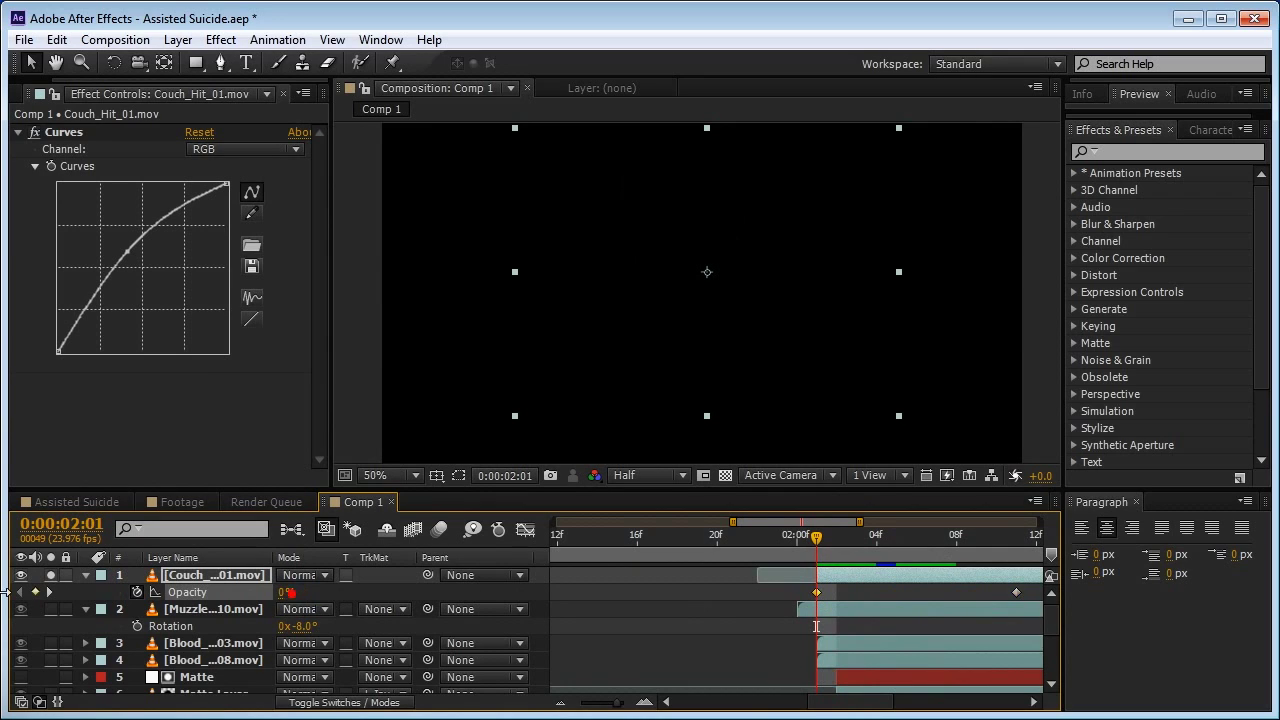
click(86, 575)
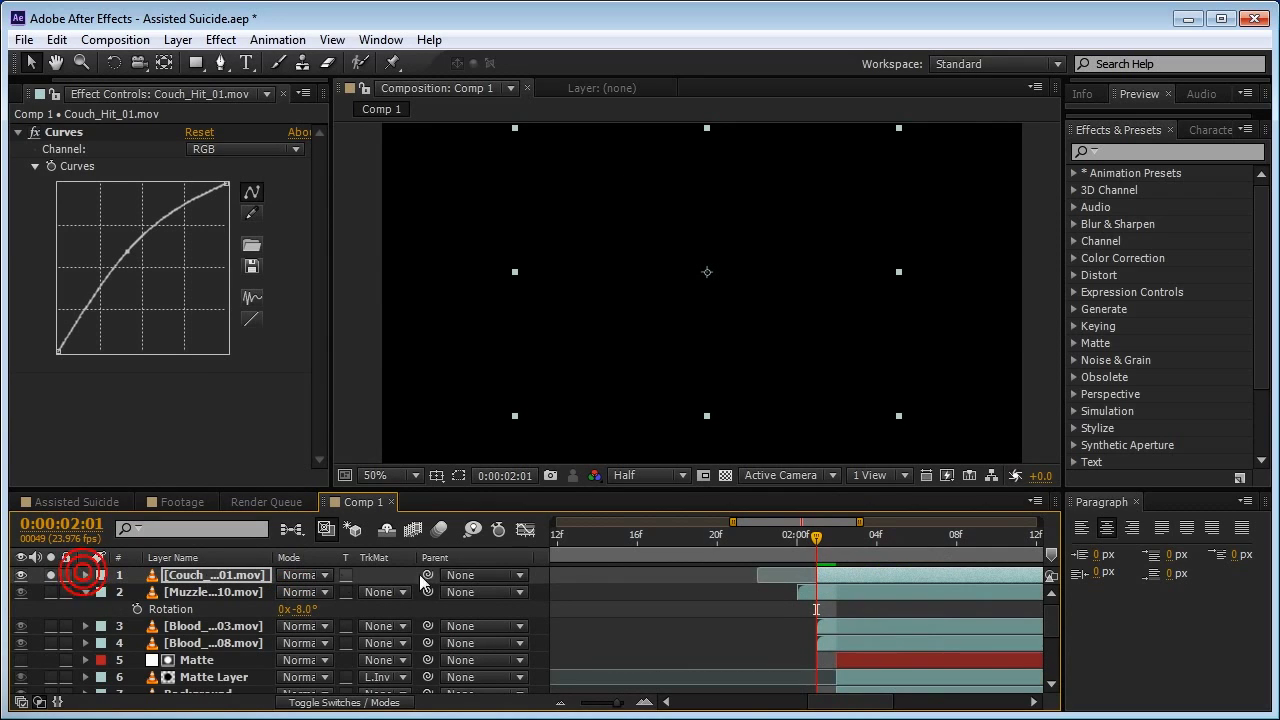
- Create an adjustment layer above all other layers and rename it CC
click(683, 535)
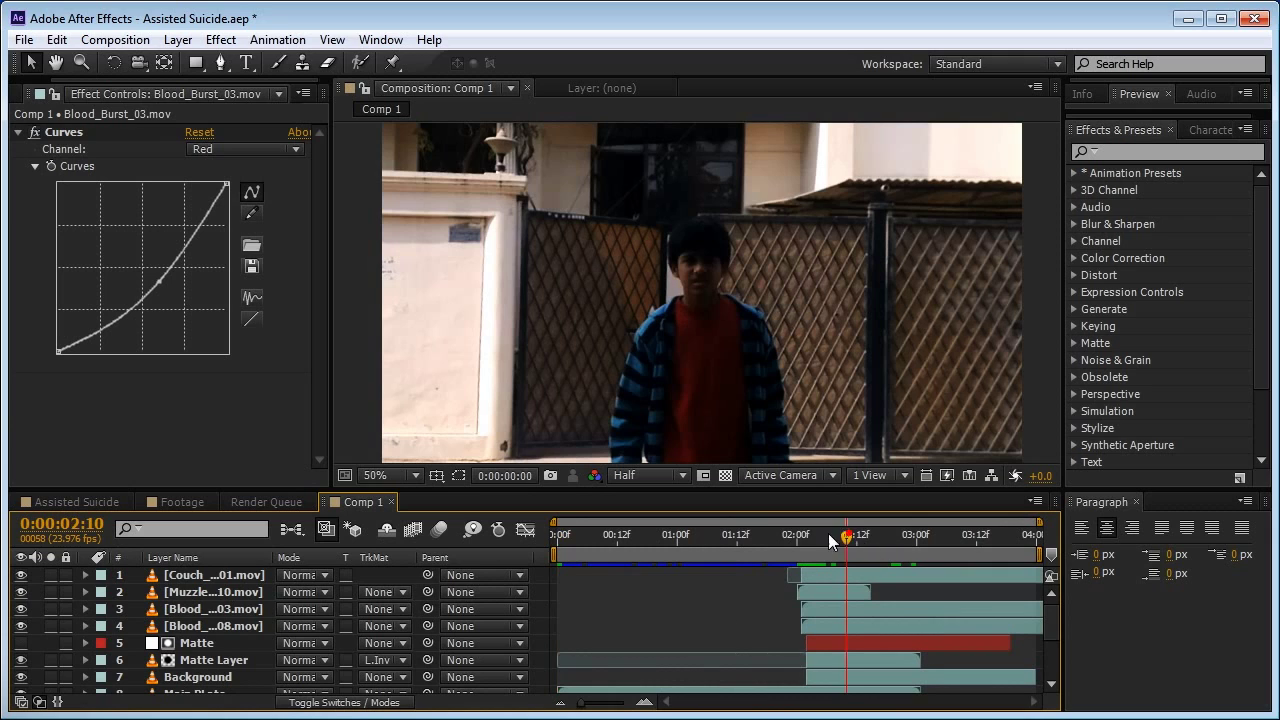
right_click(40, 596)
mouse_move(103, 381)
click(420, 543)
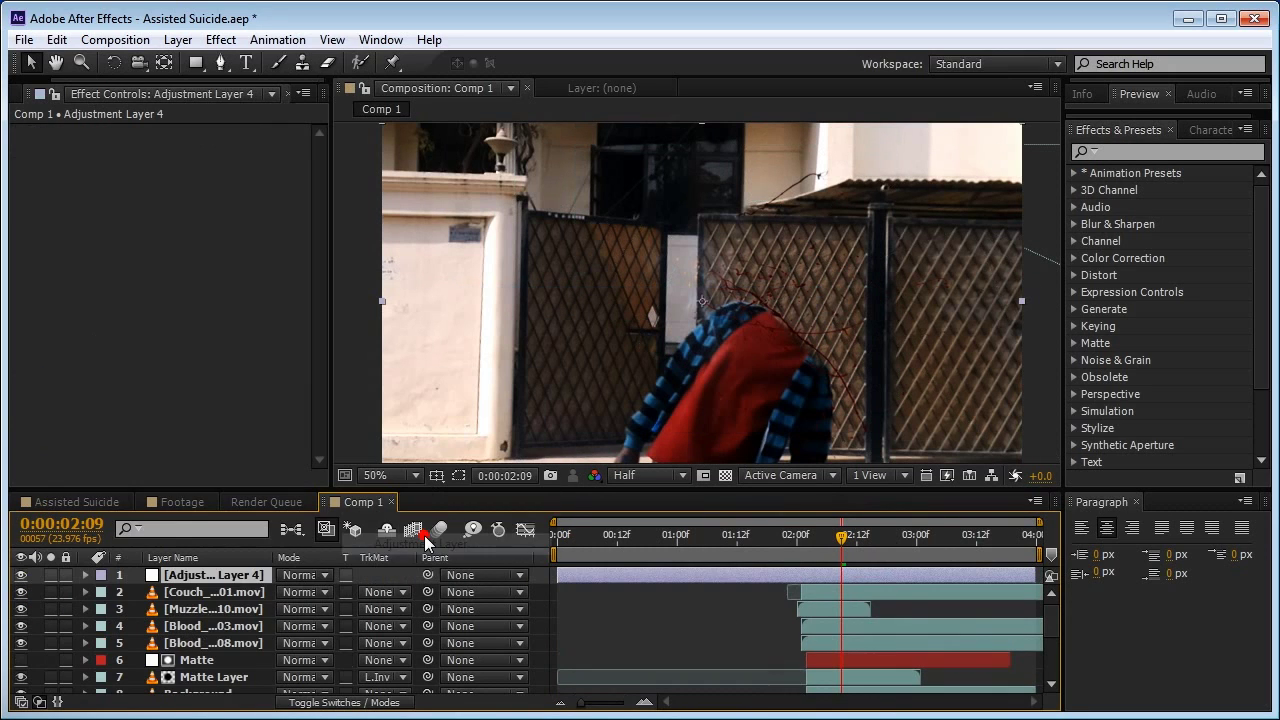
key(Return)
text(CC)
key(Return)
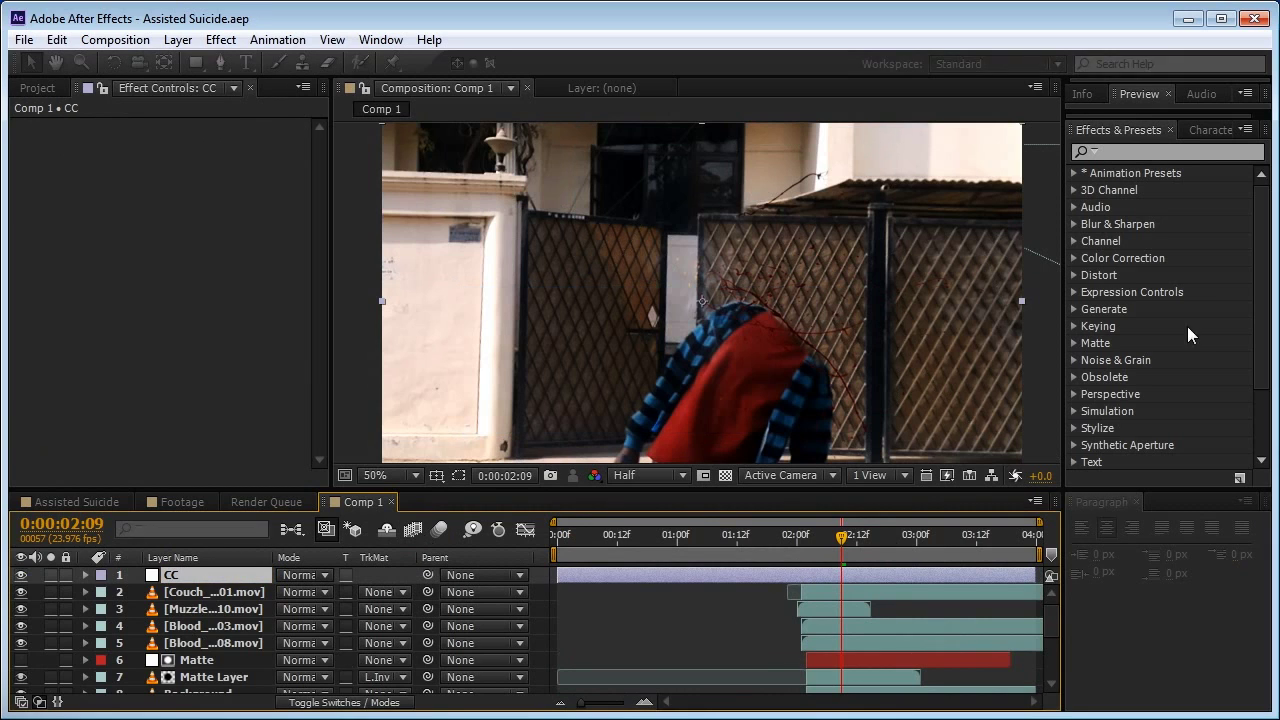
- Examine TheVFXTeam folder and the path of the After Effects CS6 Presets folder in Windows Explorer
click(1075, 174)
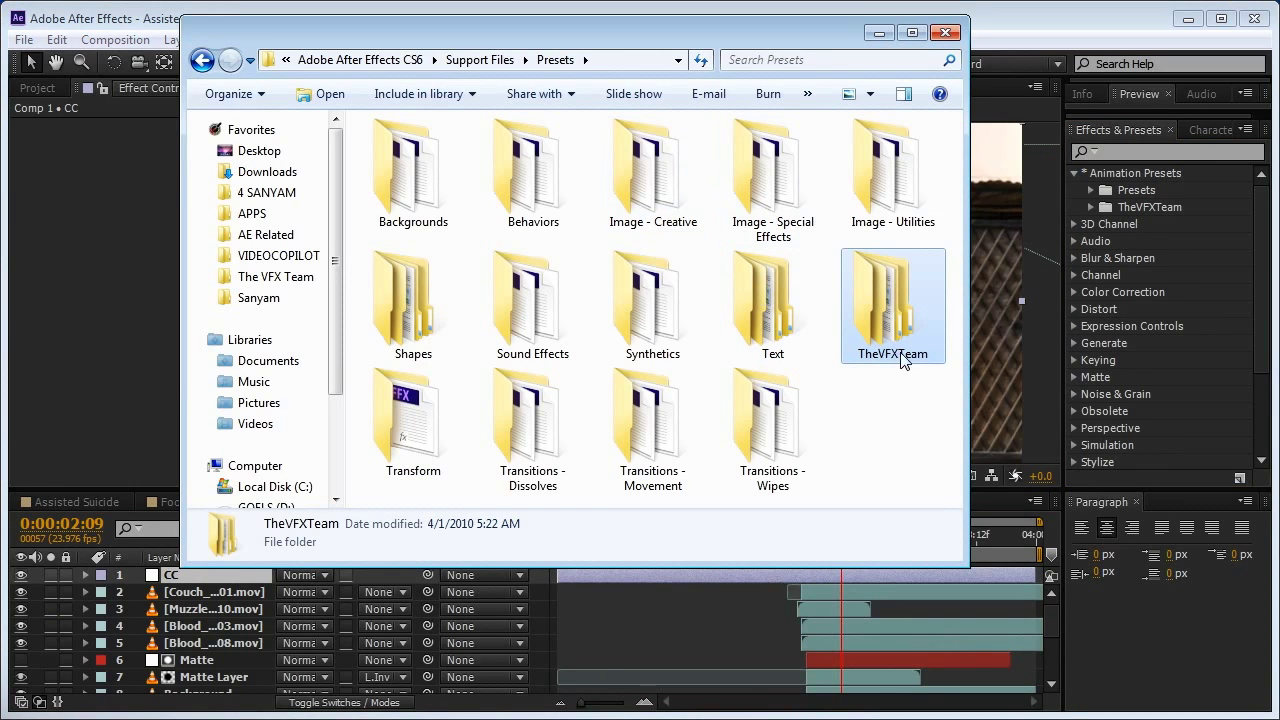
click(891, 360)
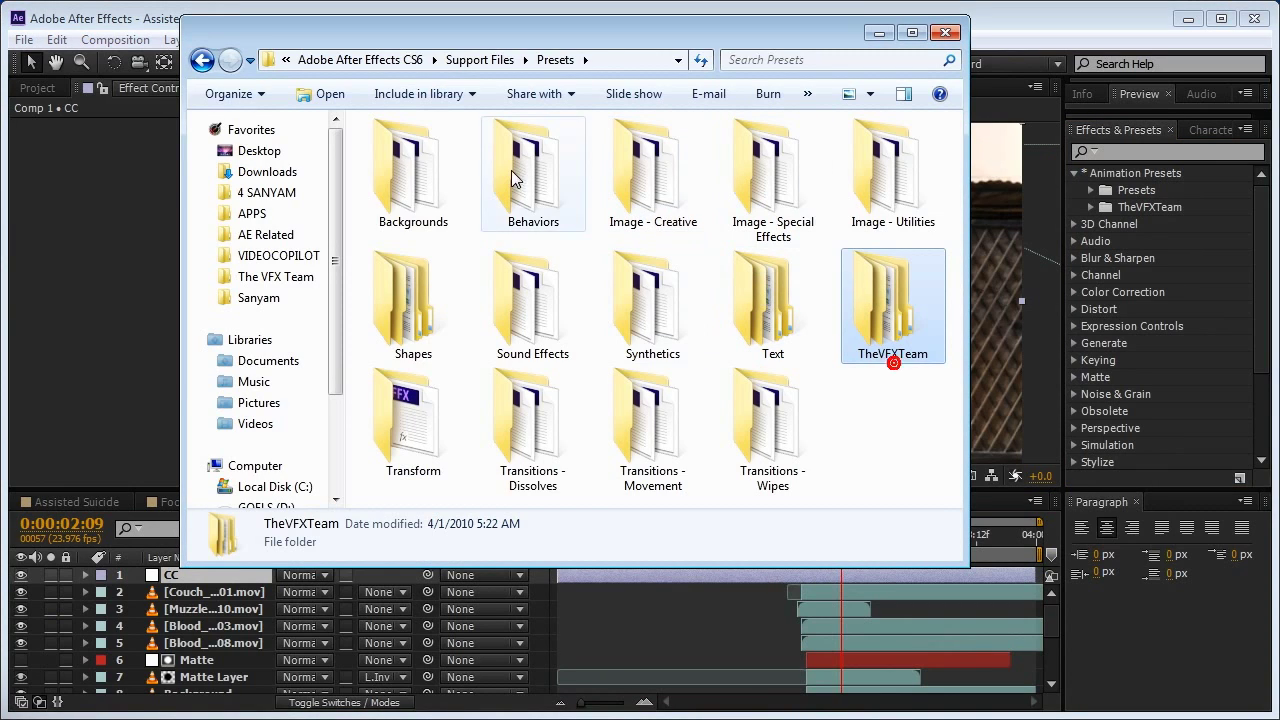
click(634, 61)
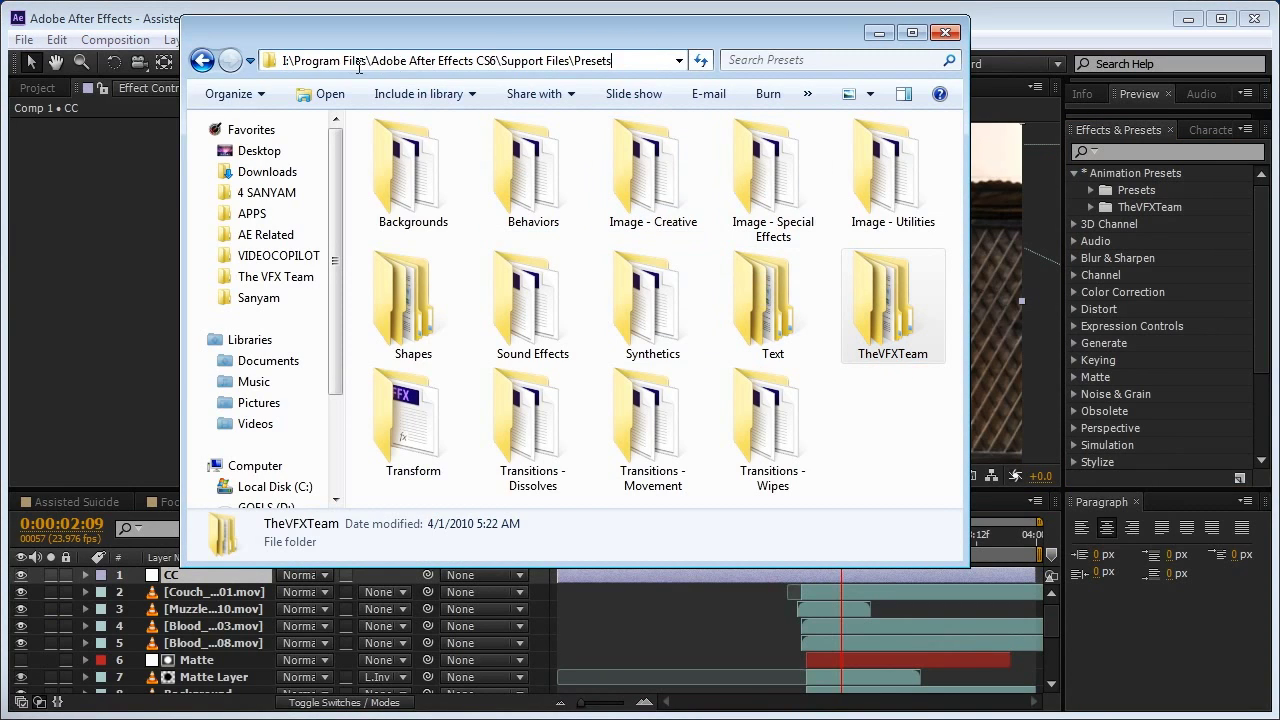
drag(499, 64, 490, 62)
click(621, 62)
key(Return)
click(876, 325)
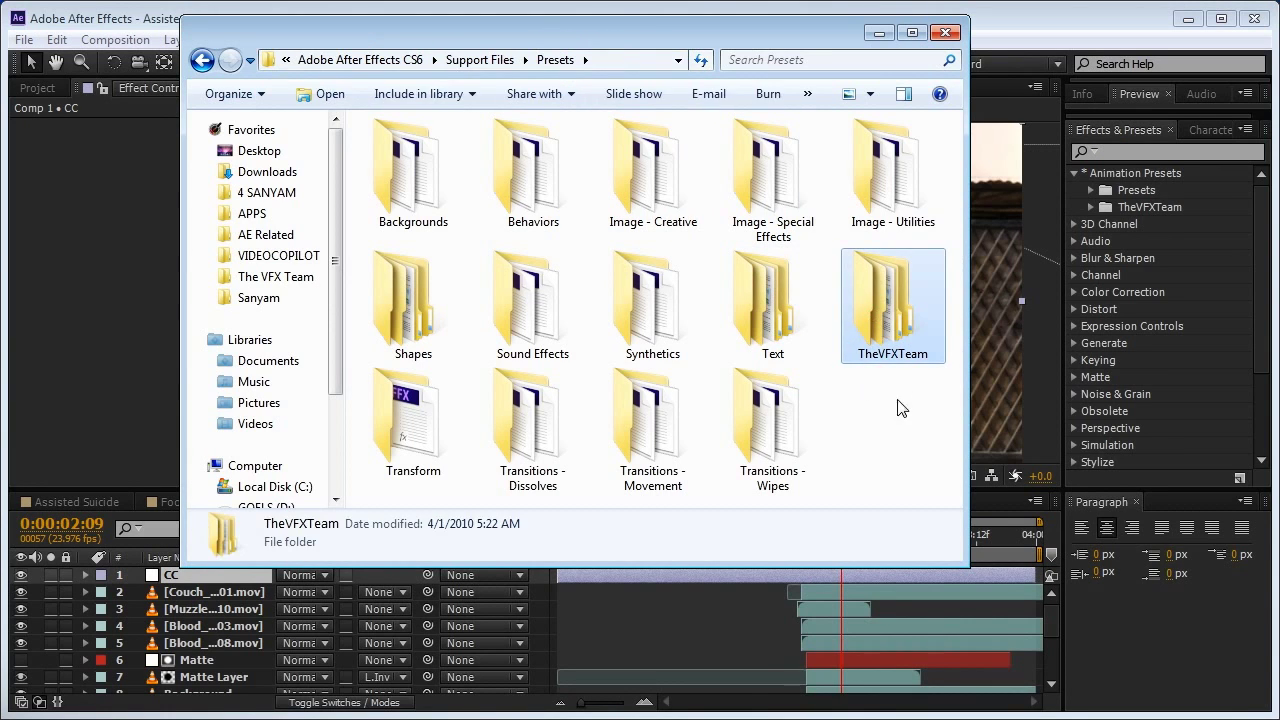
- Return to After Effects and apply the sunny_tone preset from TheVFXTeam's Tones folder to the CC adjustment layer
click(1116, 207)
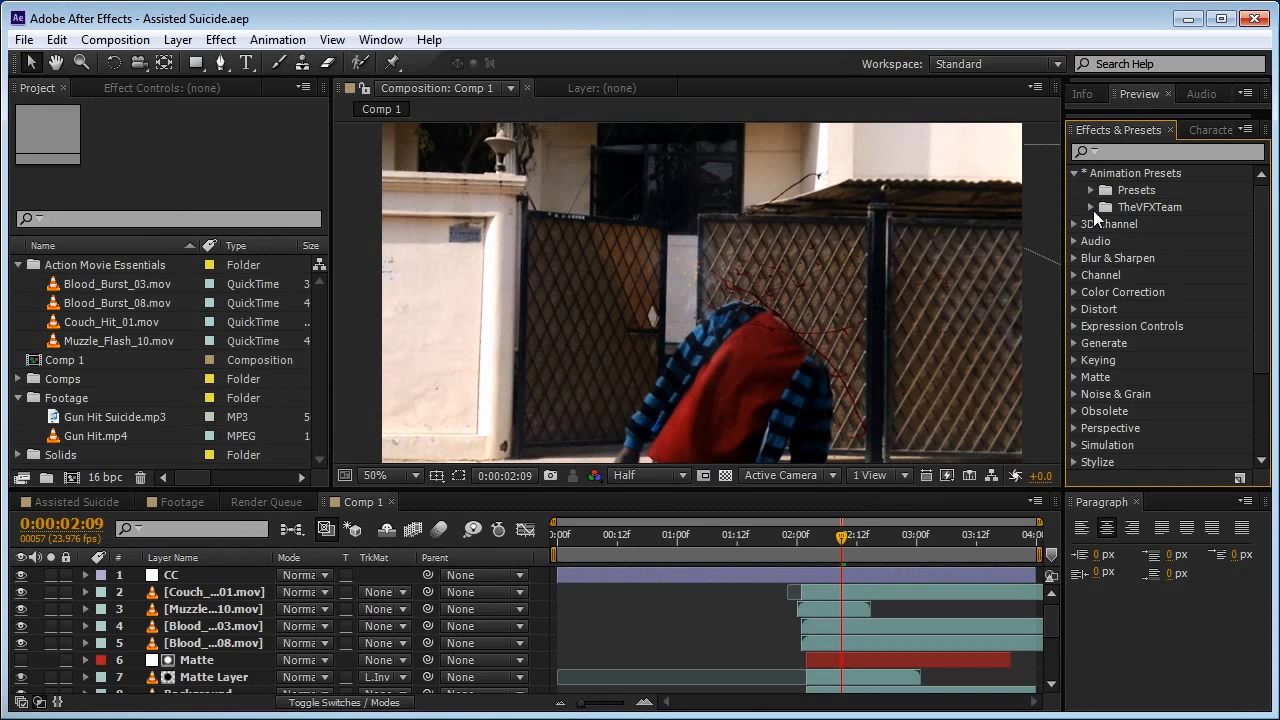
click(1091, 208)
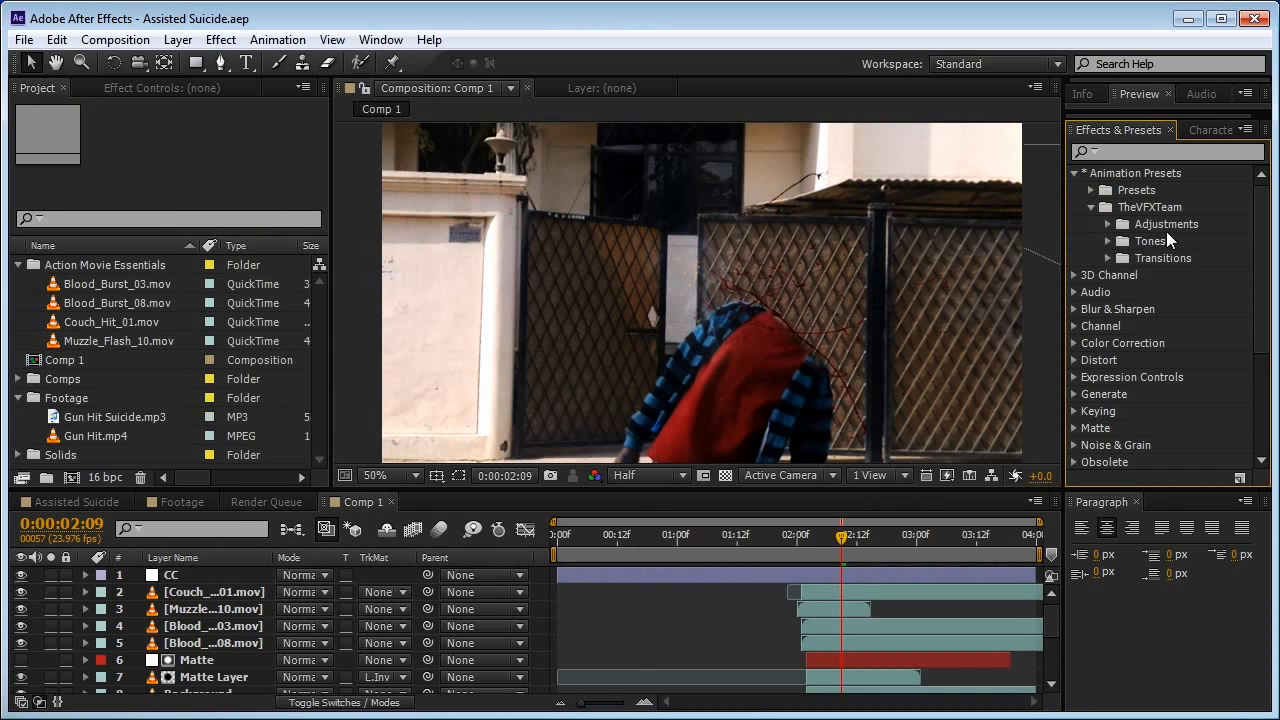
click(1166, 232)
double_click(1152, 248)
double_click(1180, 343)
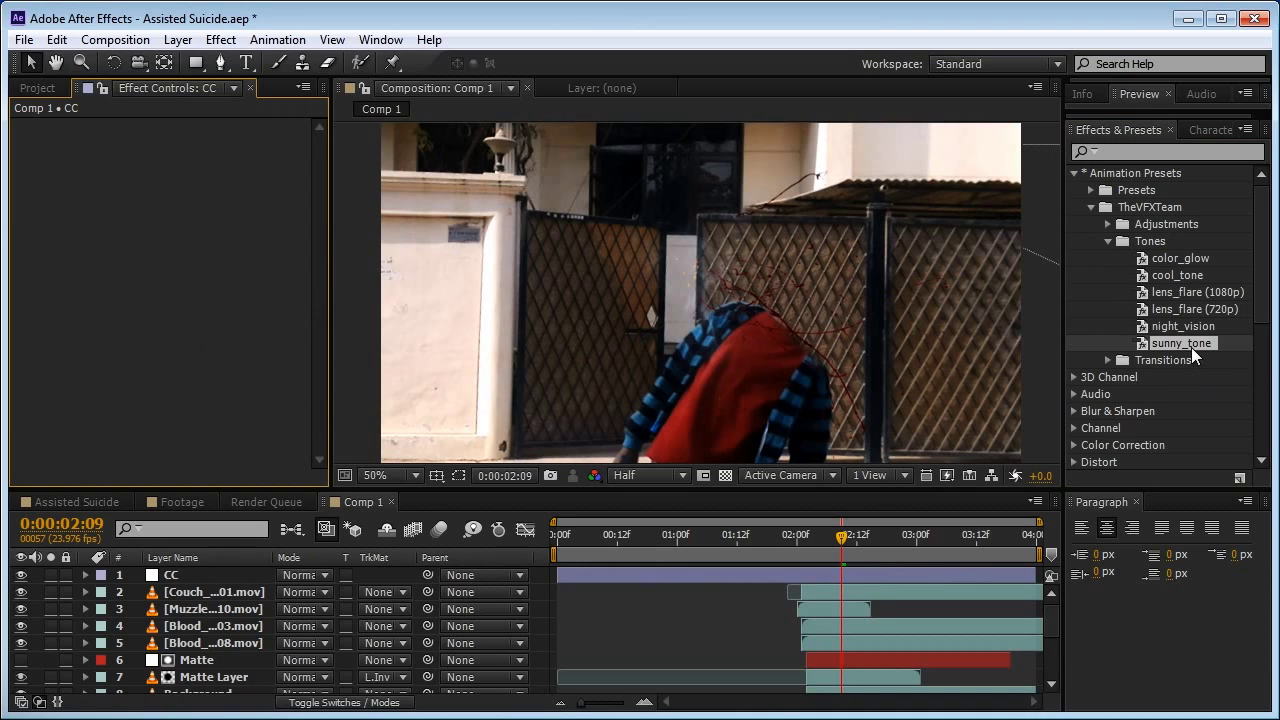
click(890, 578)
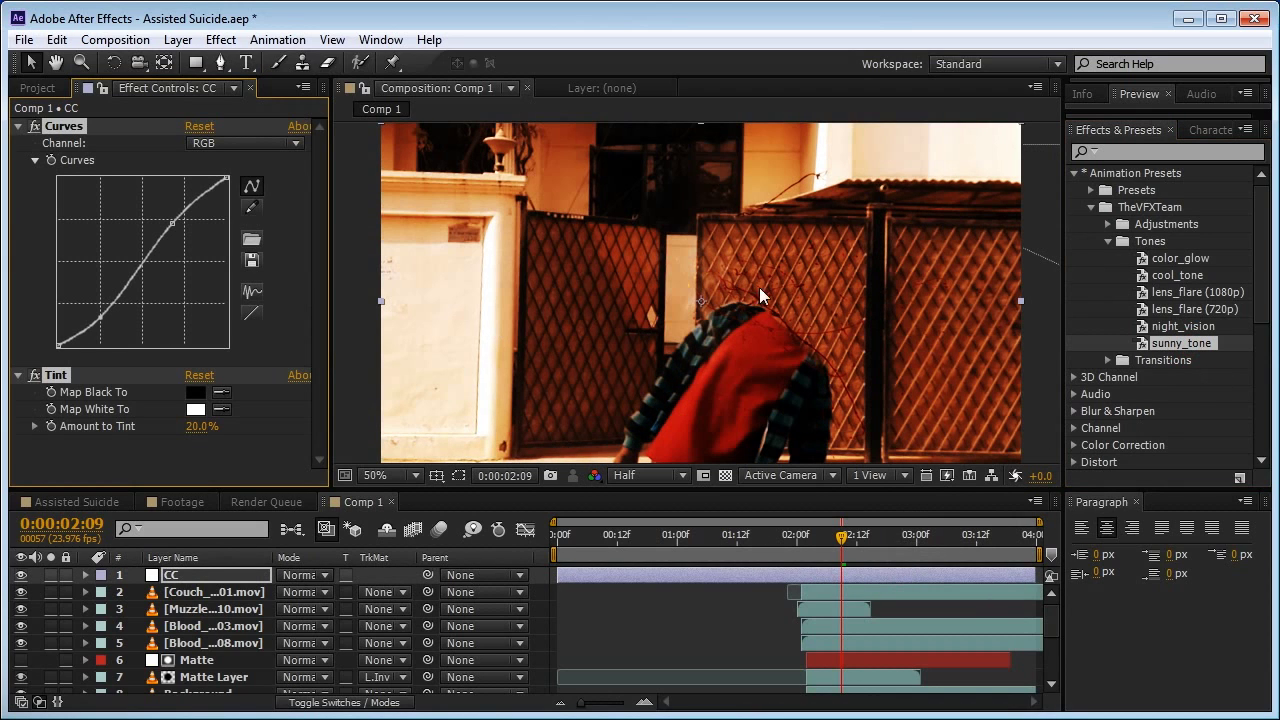
- Set the CC layer's Amount to Tint to 51% and lower the middle of its Blue curve slightly
drag(200, 427, 224, 430)
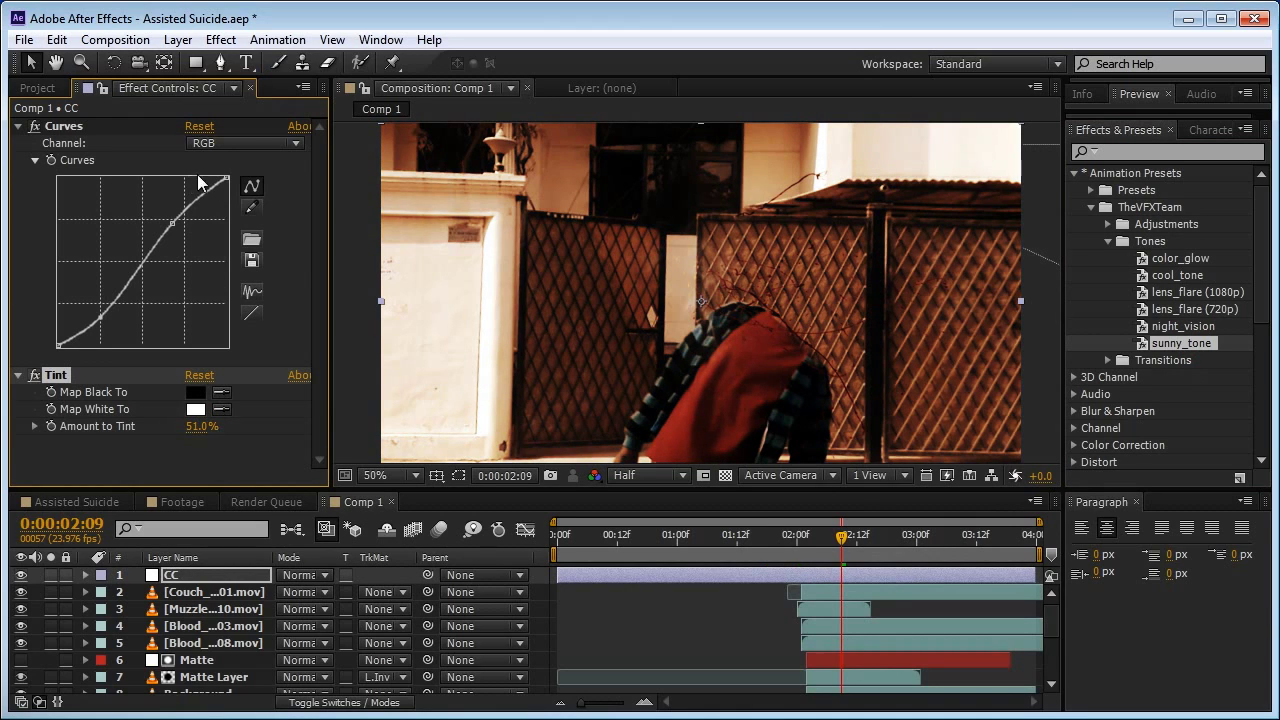
click(213, 143)
click(228, 240)
drag(150, 255, 152, 270)
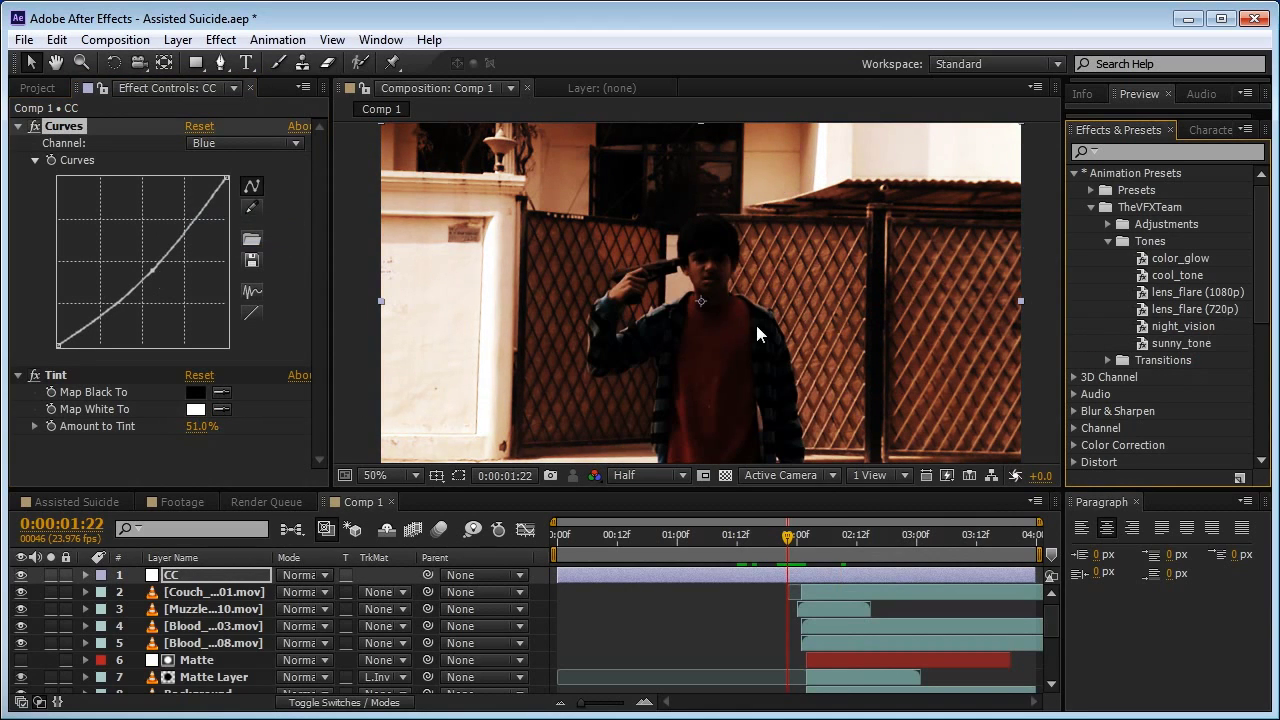
- Apply the dark_removal preset from TheVFXTeam's Adjustments folder to the CC layer
click(1108, 242)
click(1108, 224)
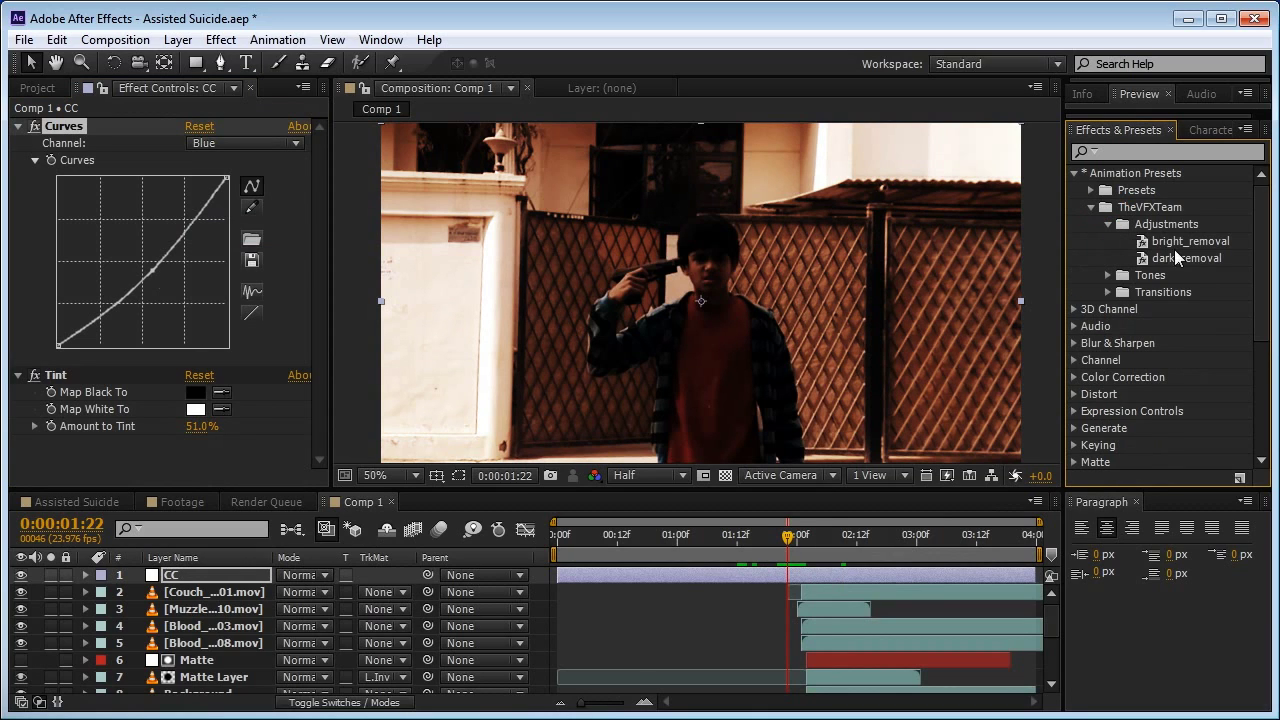
drag(1184, 261, 802, 572)
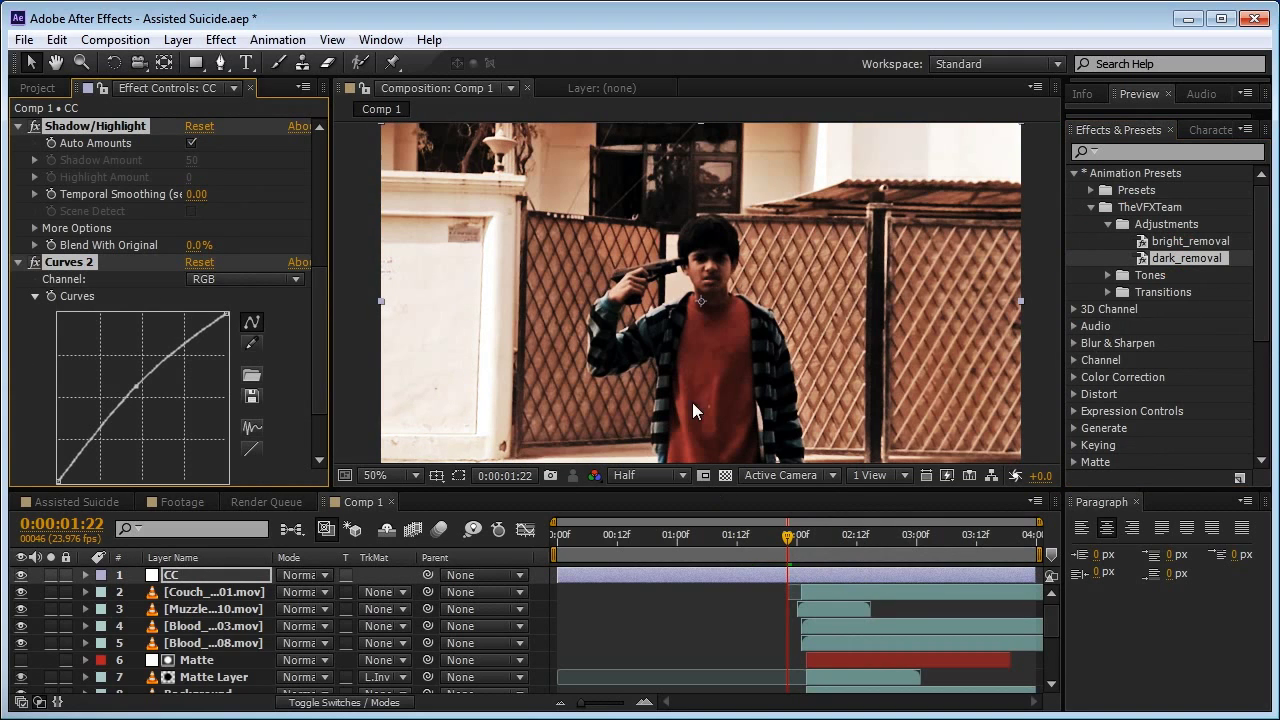
- Compare the image with the preset's Curves 2 effect off and on, and delete that effect from the CC layer
click(18, 262)
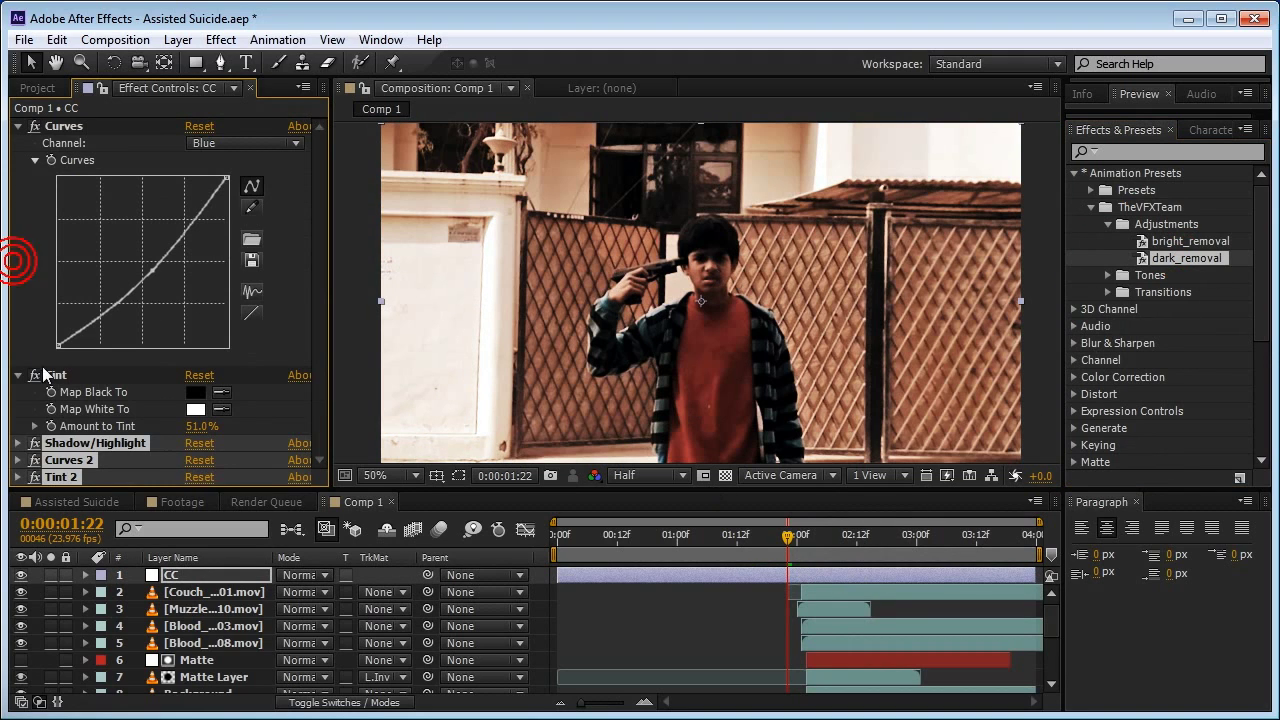
click(34, 460)
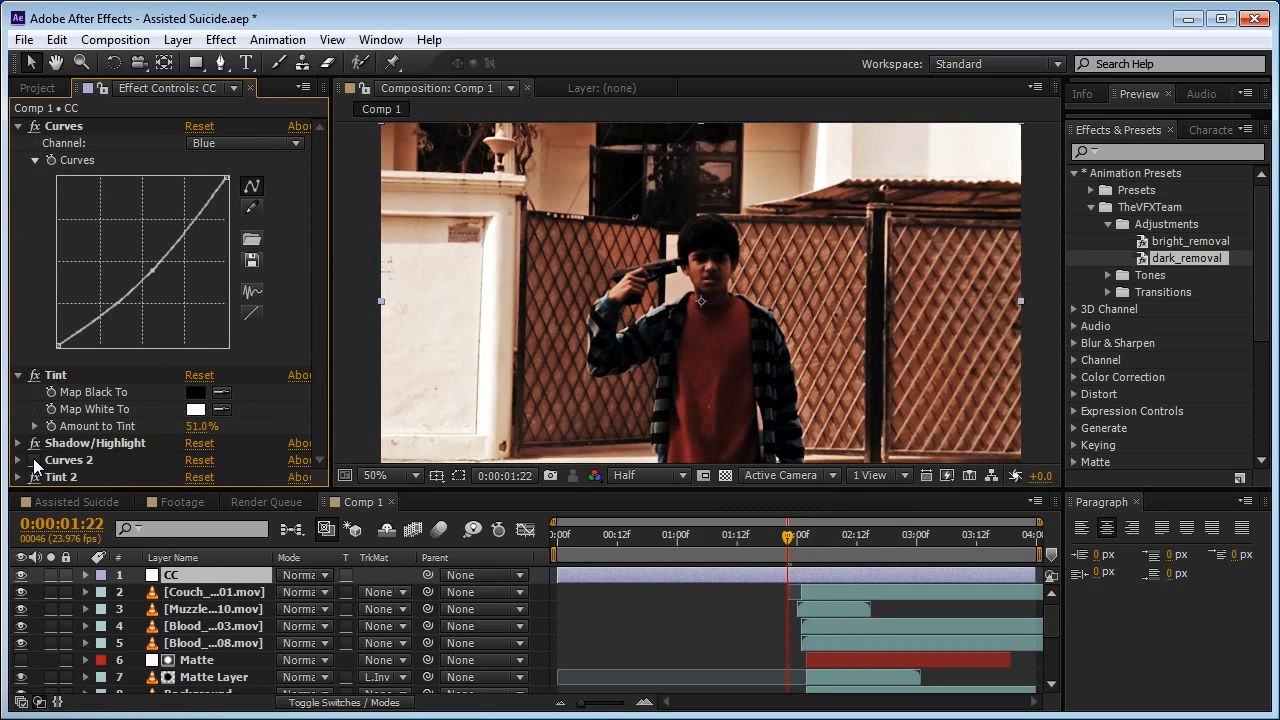
click(34, 460)
click(52, 460)
key(Delete)
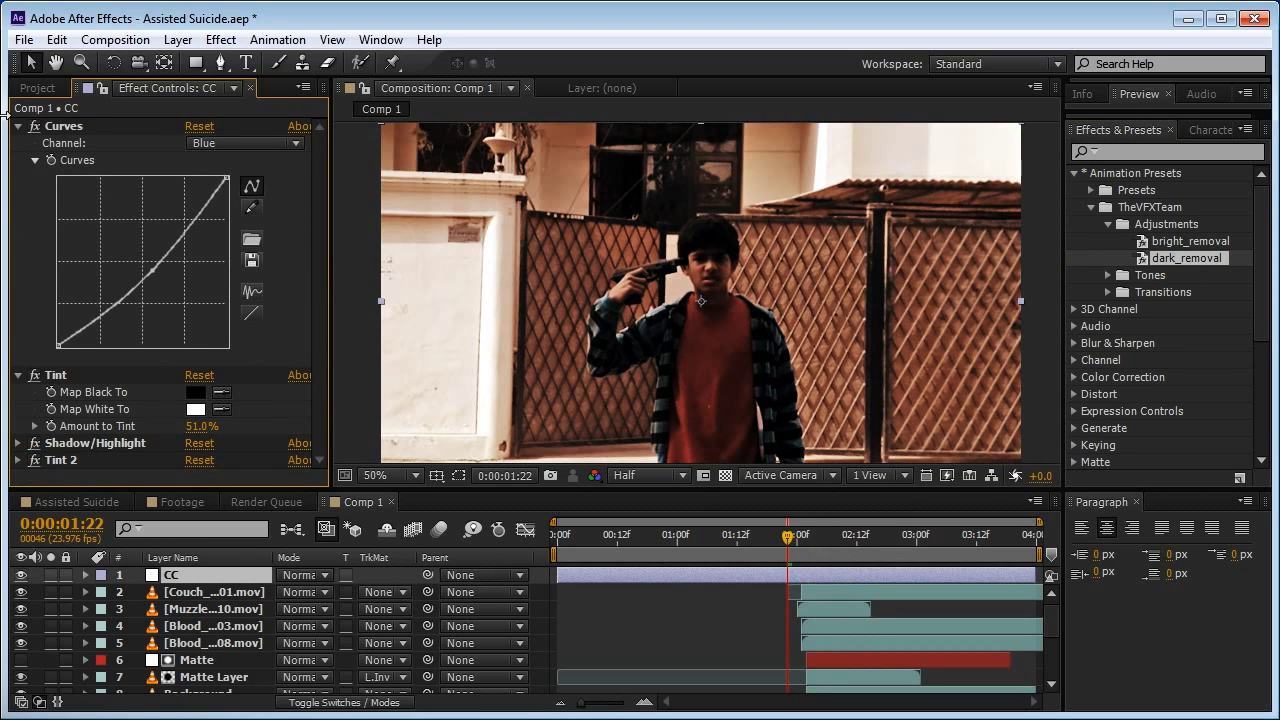
- Add a new Curves effect to the CC layer and shape its RGB curve into a slight S for contrast
click(221, 40)
click(232, 88)
drag(170, 300, 172, 292)
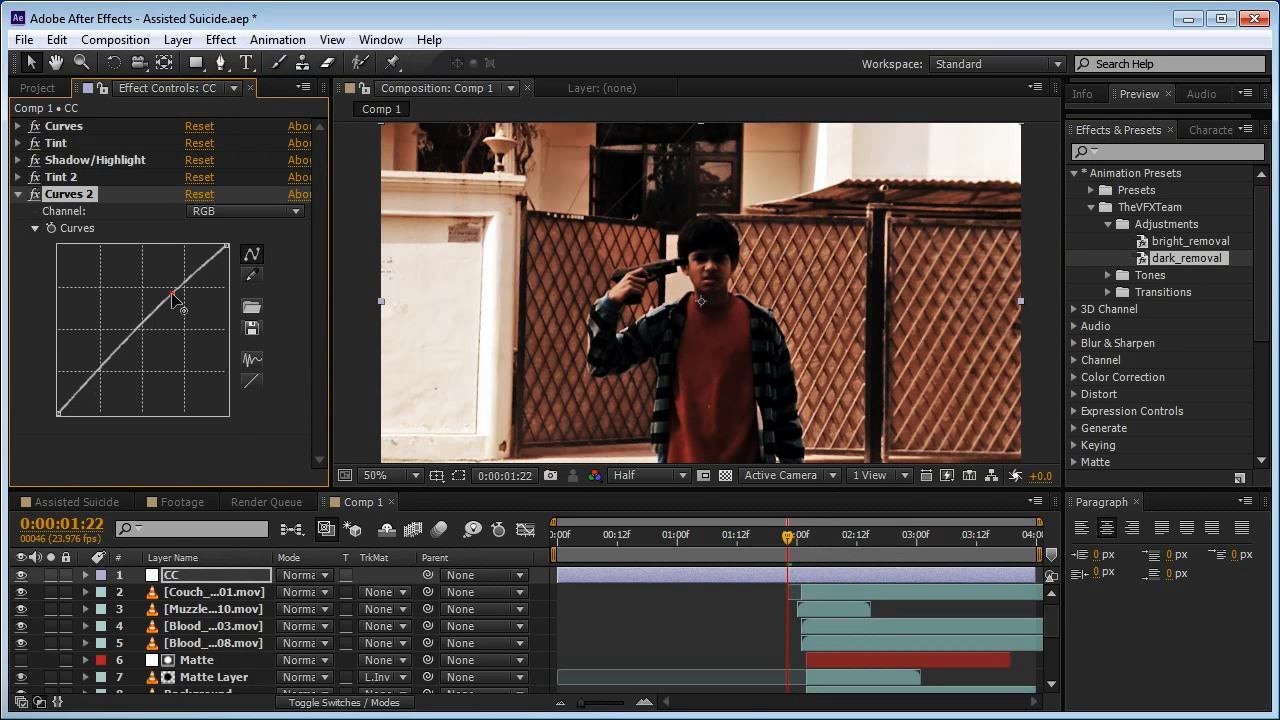
drag(102, 372, 104, 378)
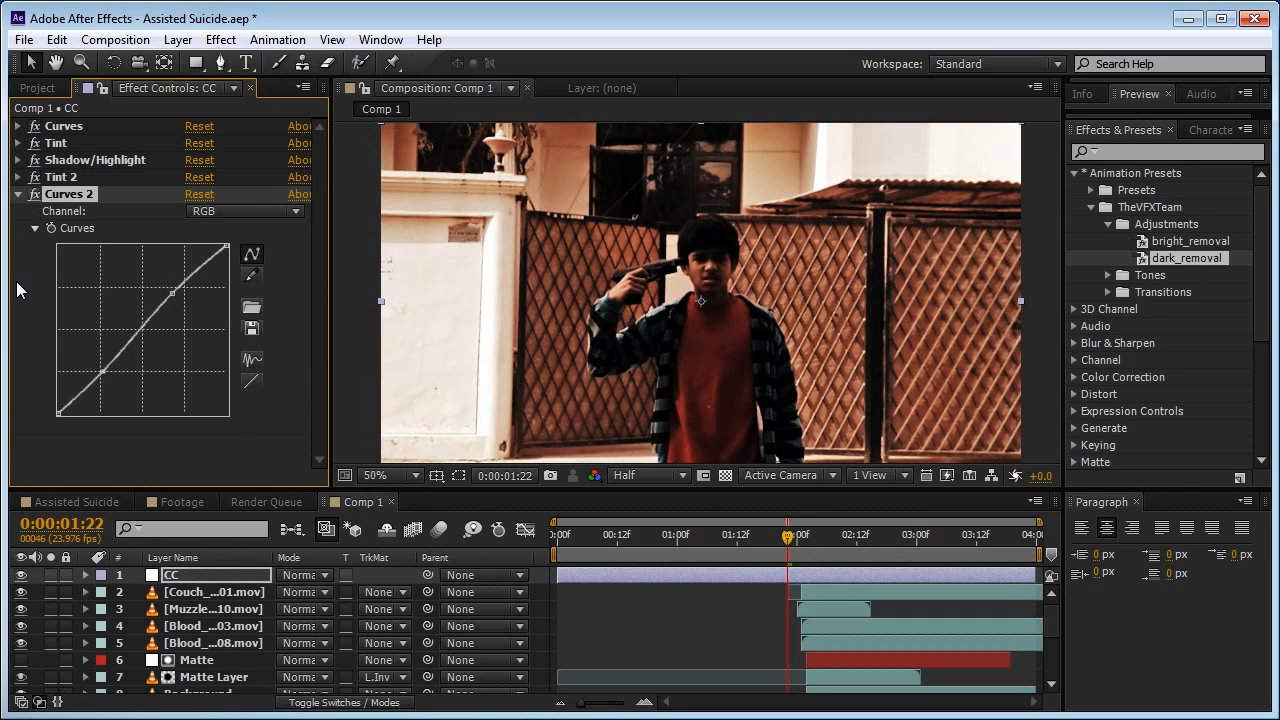
click(18, 194)
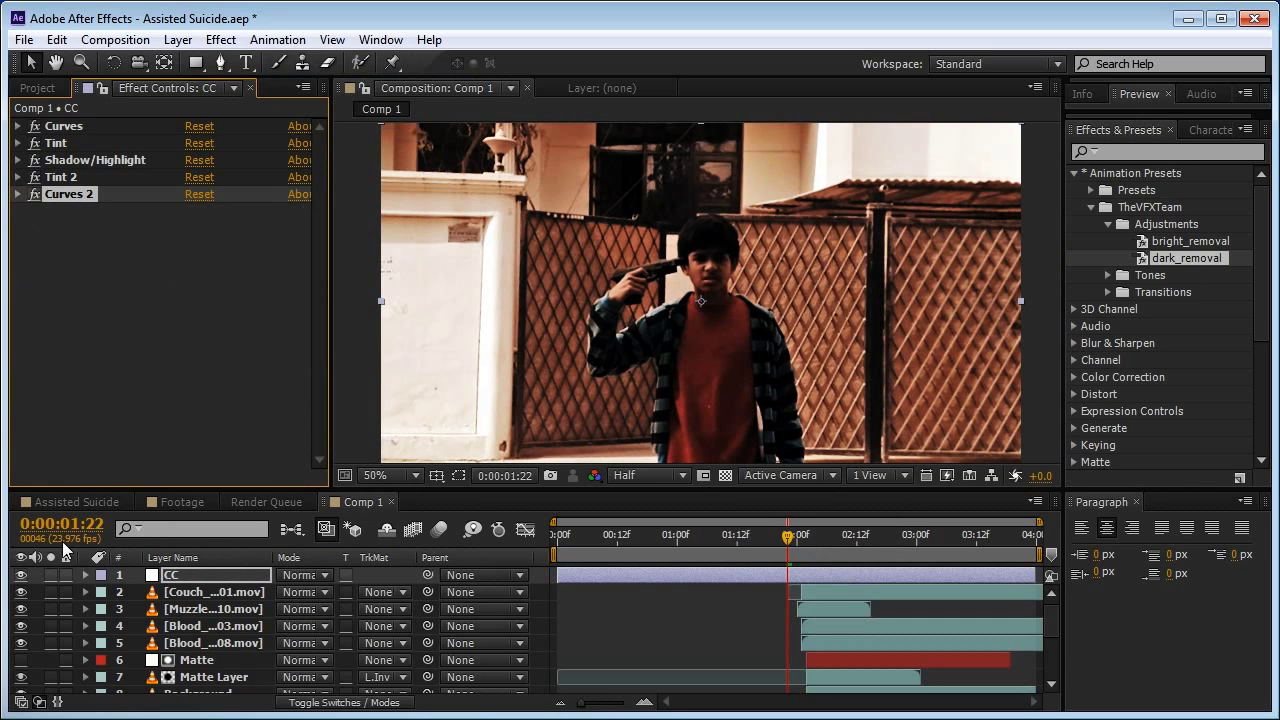
- Compare the shot with the CC layer hidden and shown, and preview the graded composition from the start
click(20, 577)
click(20, 577)
click(20, 577)
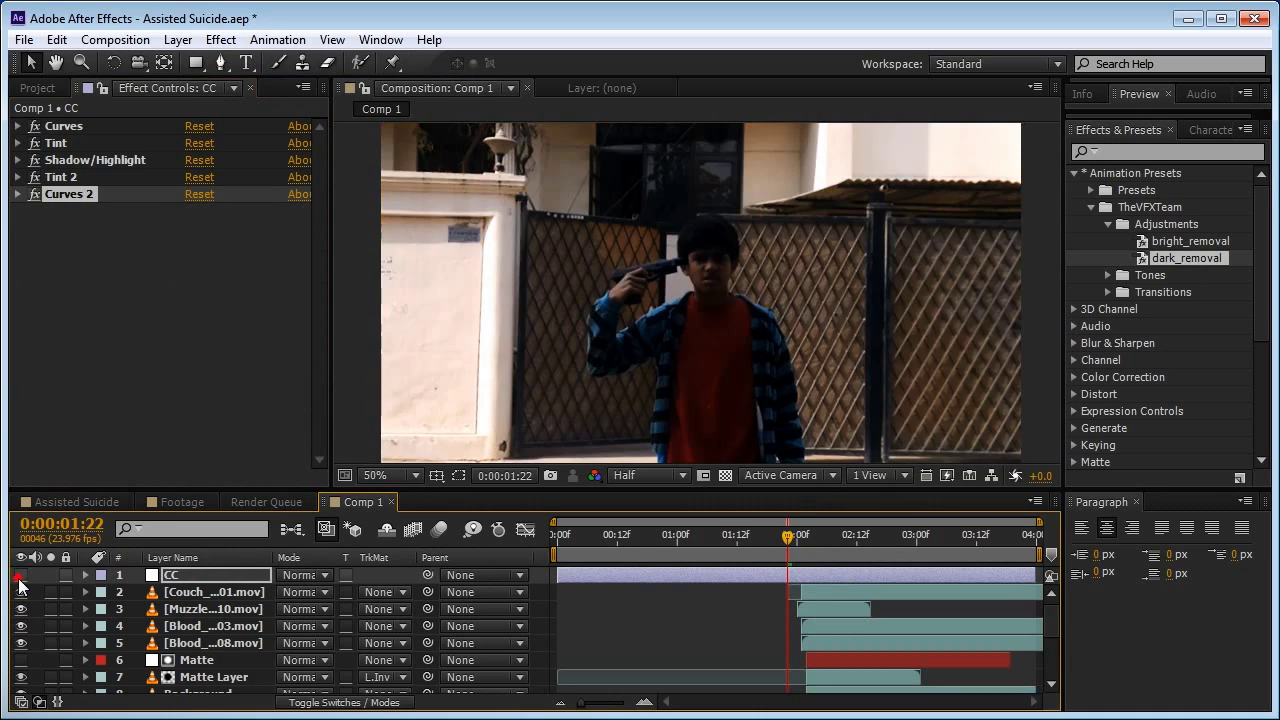
click(20, 577)
click(559, 552)
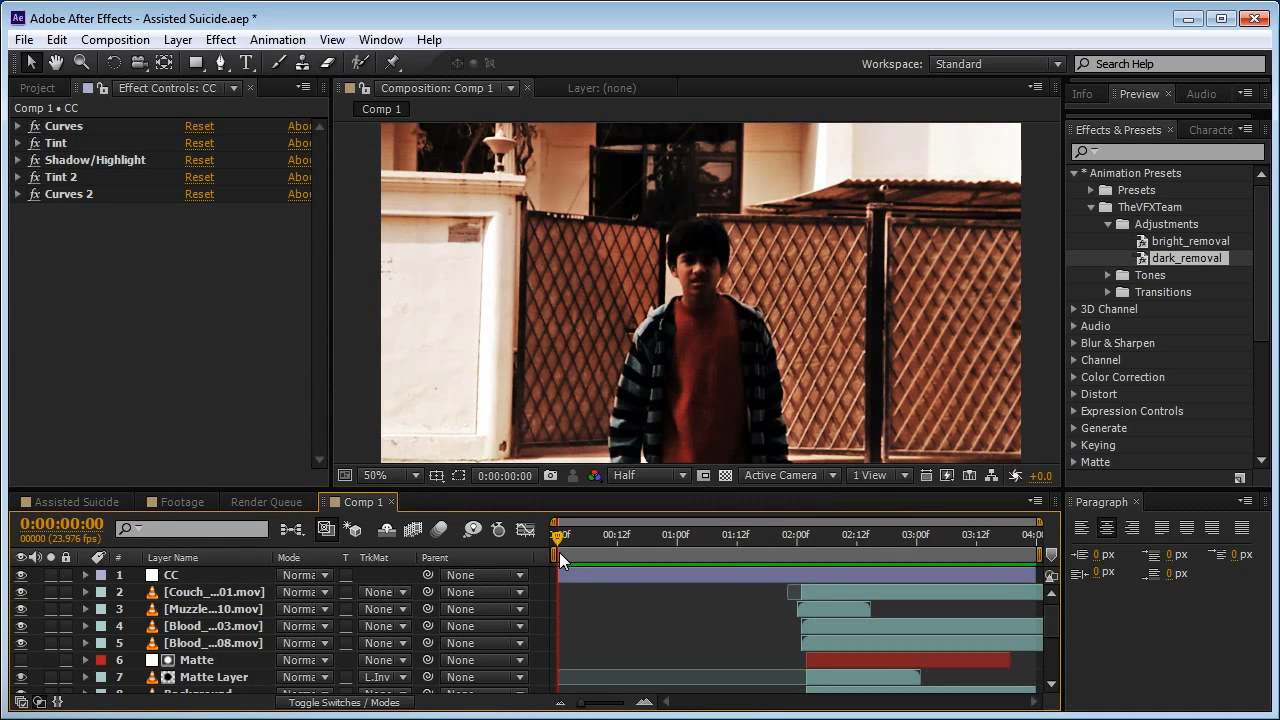
key(space)
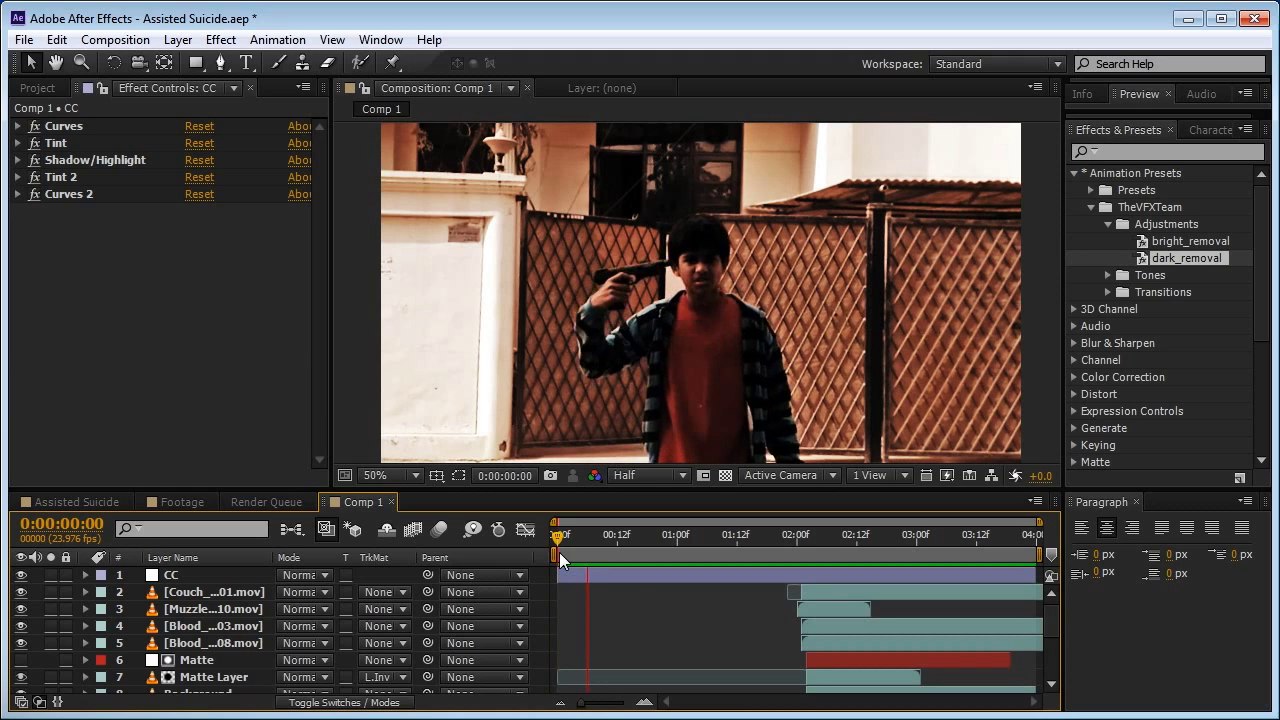